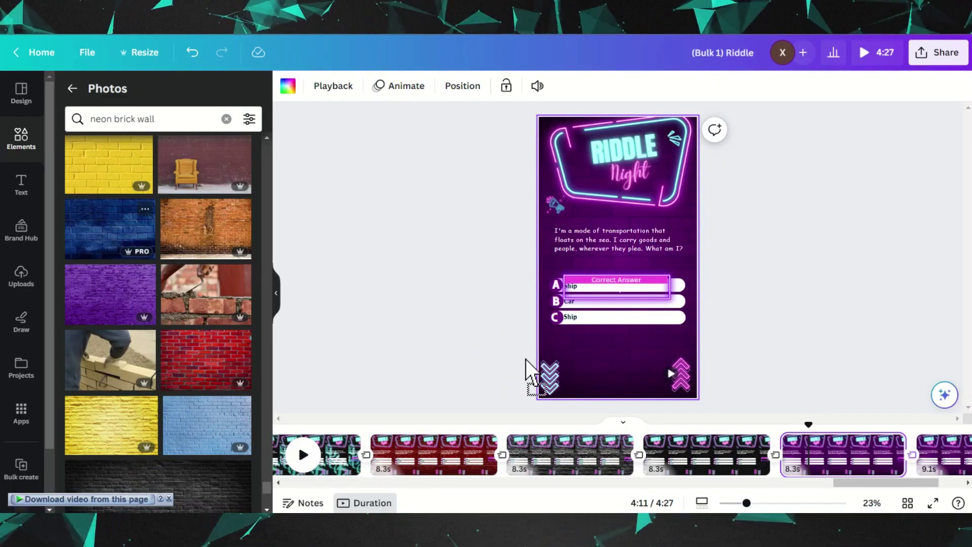
Look over all 32 pages of the Riddle design in grid view, checking each riddle's background and answer options.
left_click_drag(527, 374, 621, 367)
left_click(907, 503)
scroll(472, 341, "up", 10)
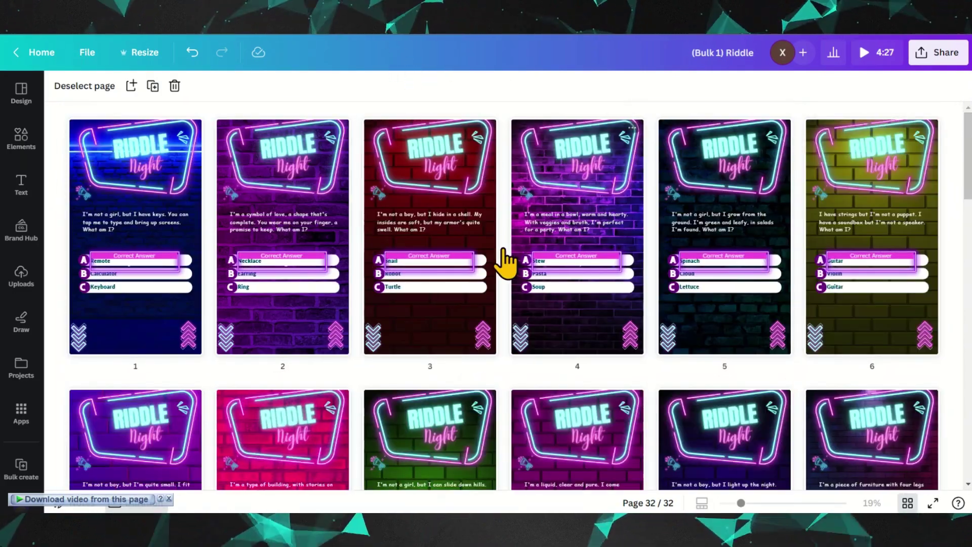
scroll(499, 250, "down", 8)
scroll(494, 242, "down", 8)
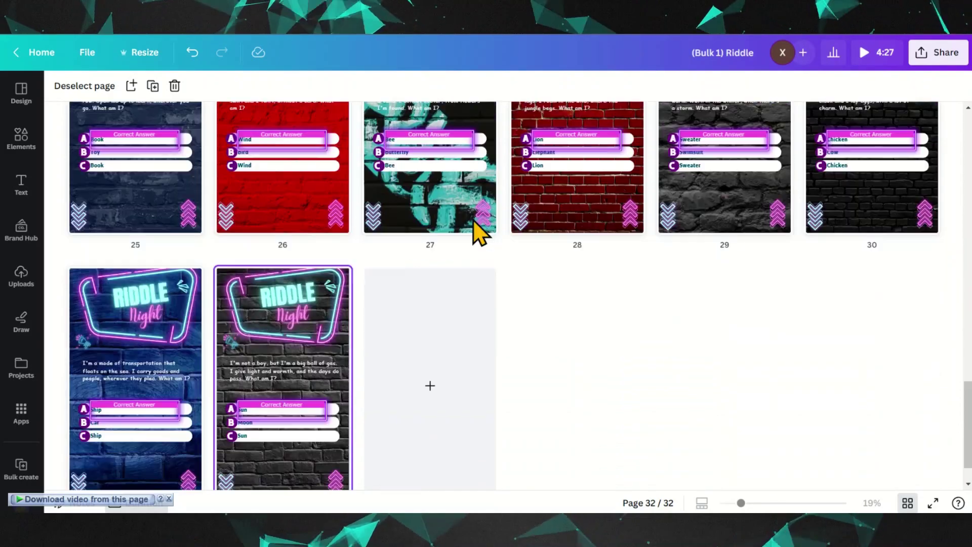
scroll(488, 235, "up", 14)
Open page 11 of the Riddle design from the page overview and preview its video playback.
left_click(733, 195)
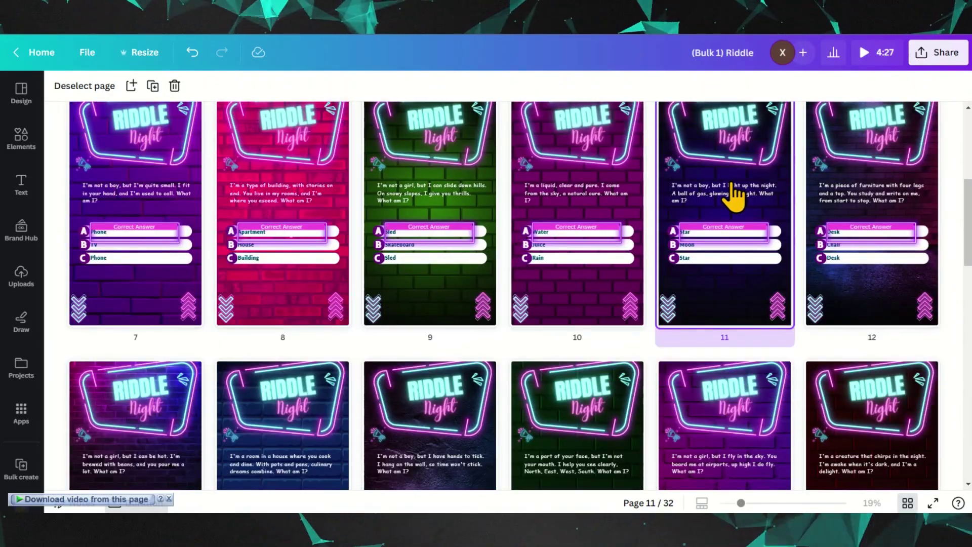
double_click(689, 217)
left_click(303, 454)
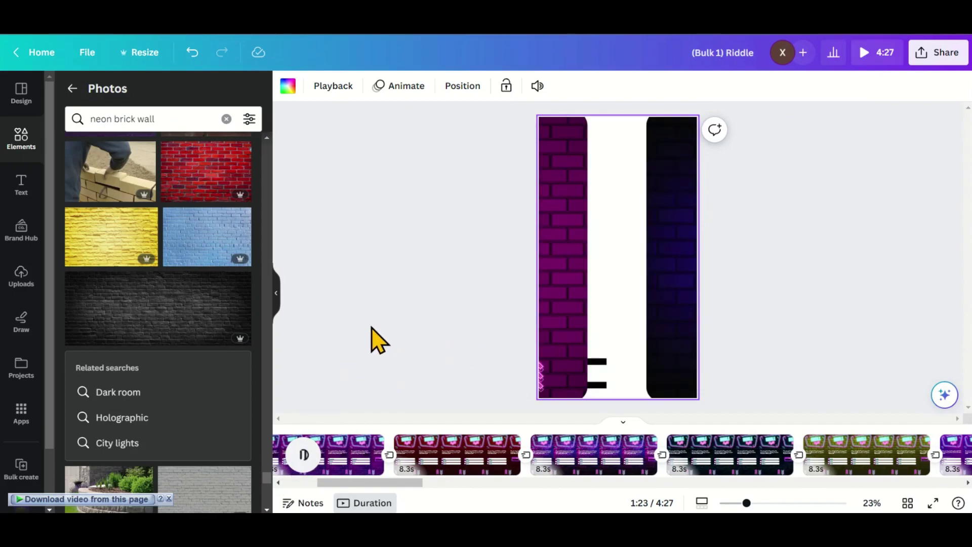
left_click_drag(629, 424, 591, 423)
left_click(303, 454)
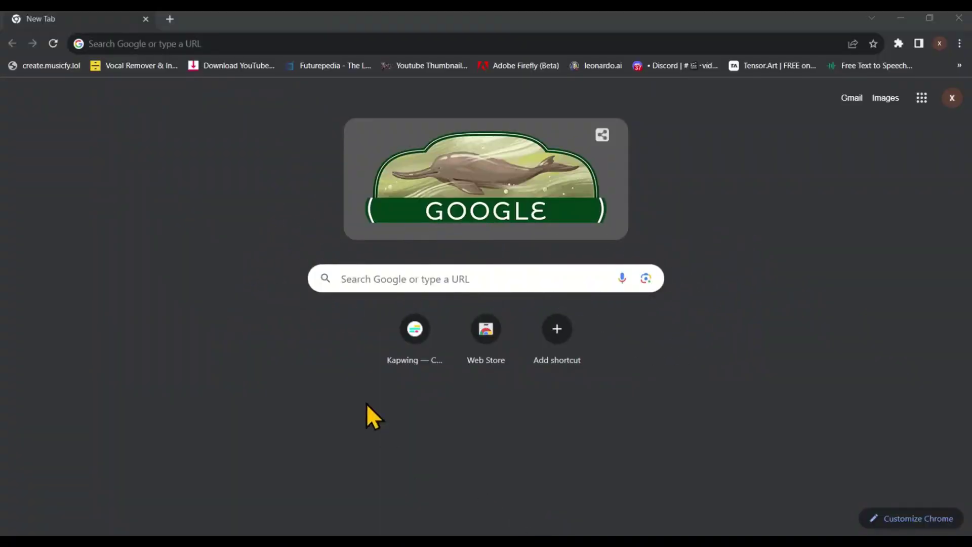
Open the canva.com home page in the web browser.
left_click(197, 43)
type("canva.com")
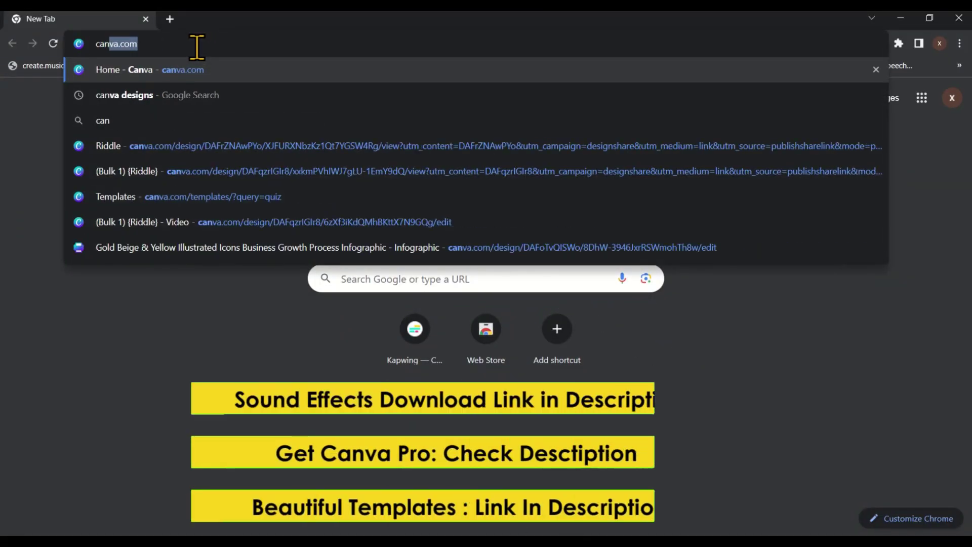
key("Return")
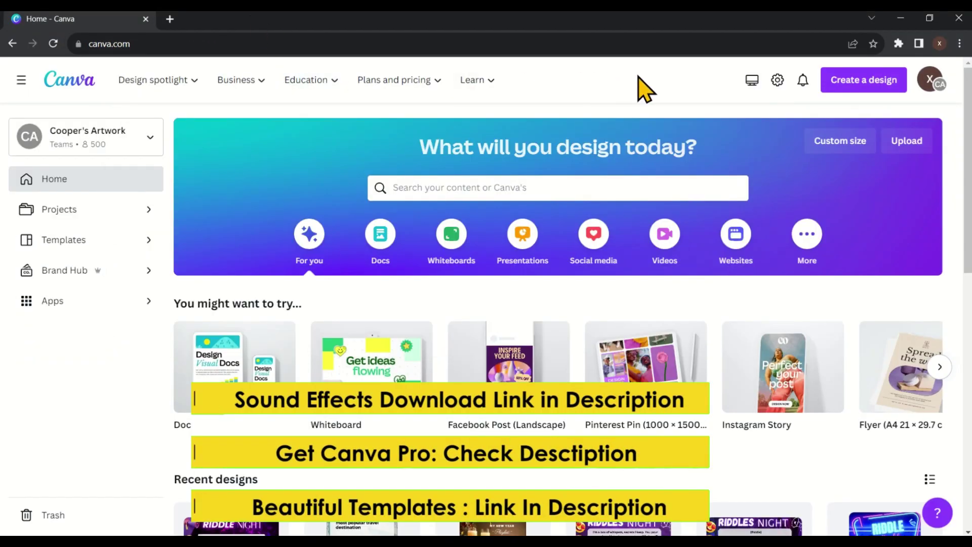
Create a new custom-size design 1080 px wide and 1080 px high.
left_click(861, 82)
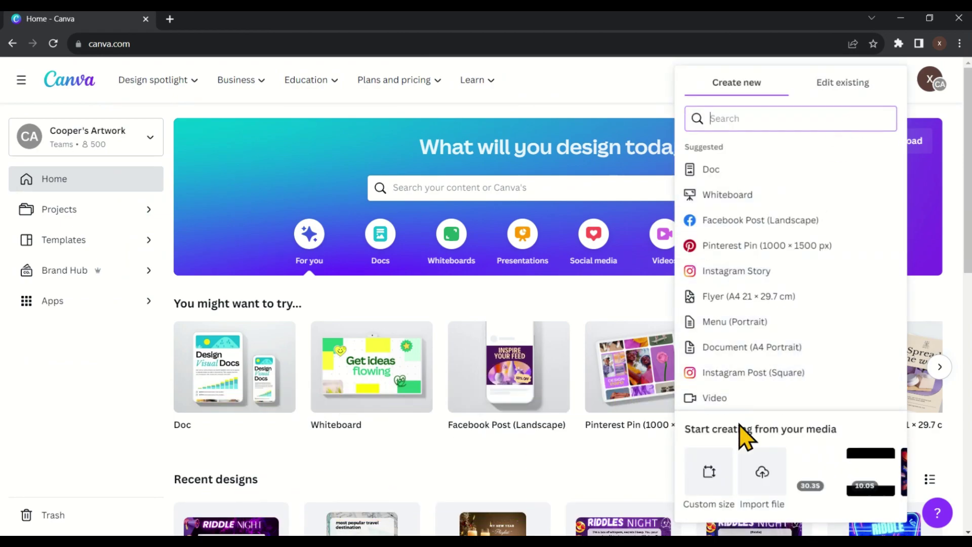
left_click(709, 471)
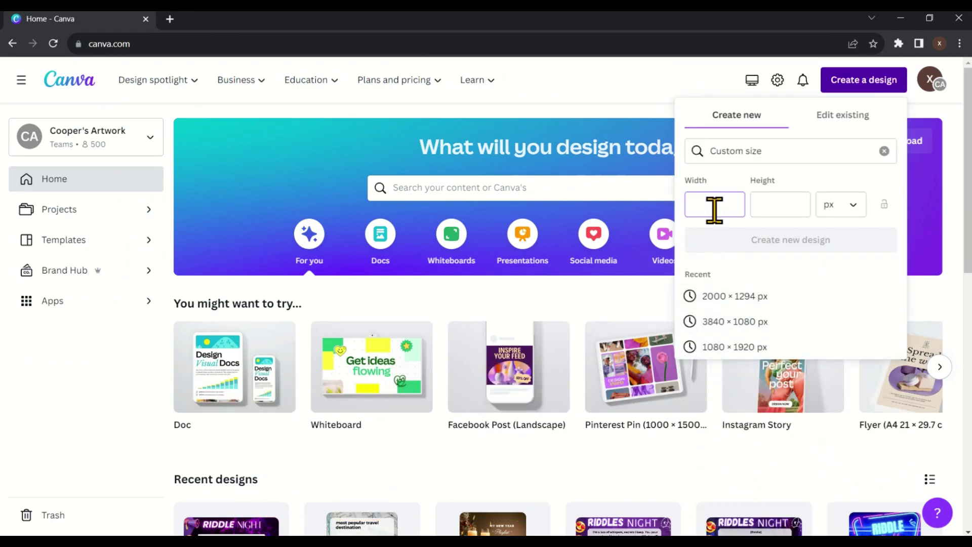
type("1080")
left_click(780, 204)
type("1080")
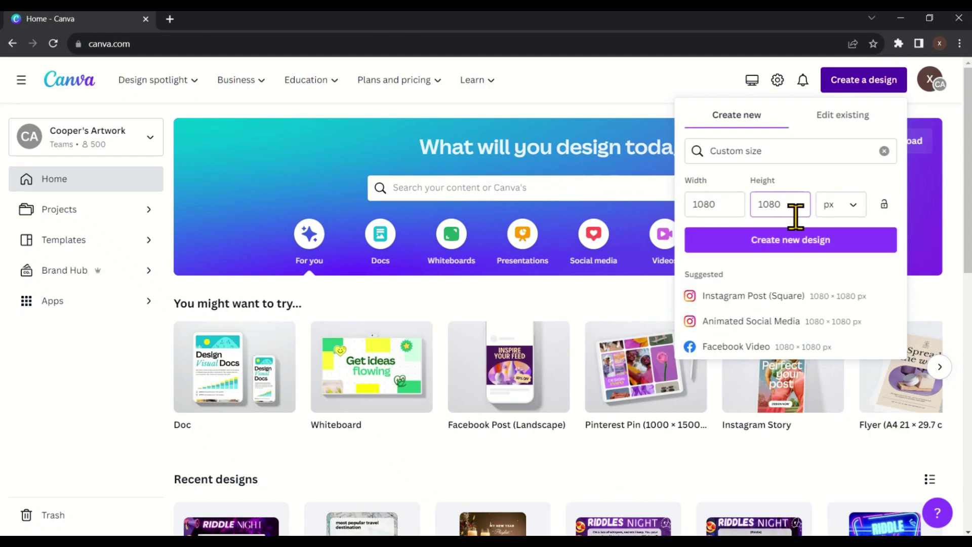
left_click(793, 240)
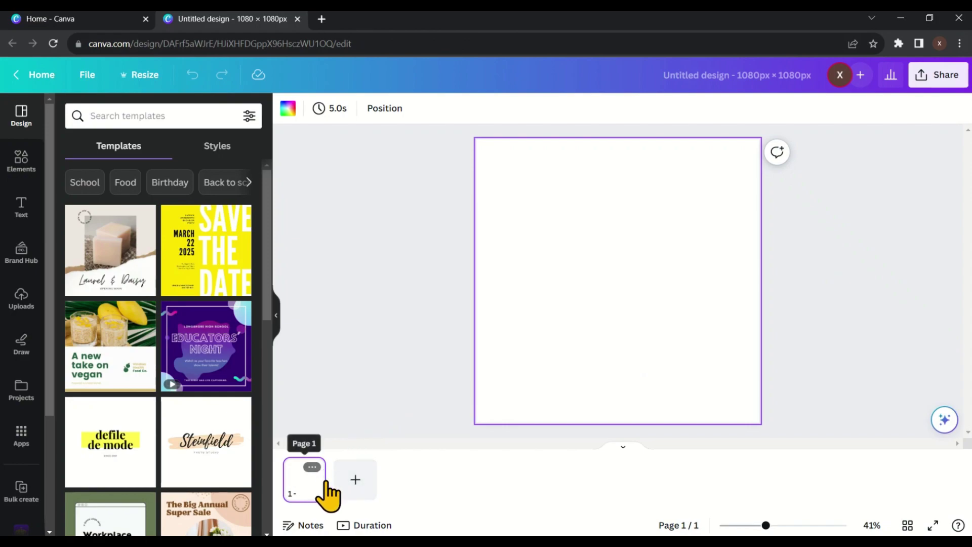
Show the page durations in the timeline and extend the blank page to 10.0 seconds.
left_click(364, 525)
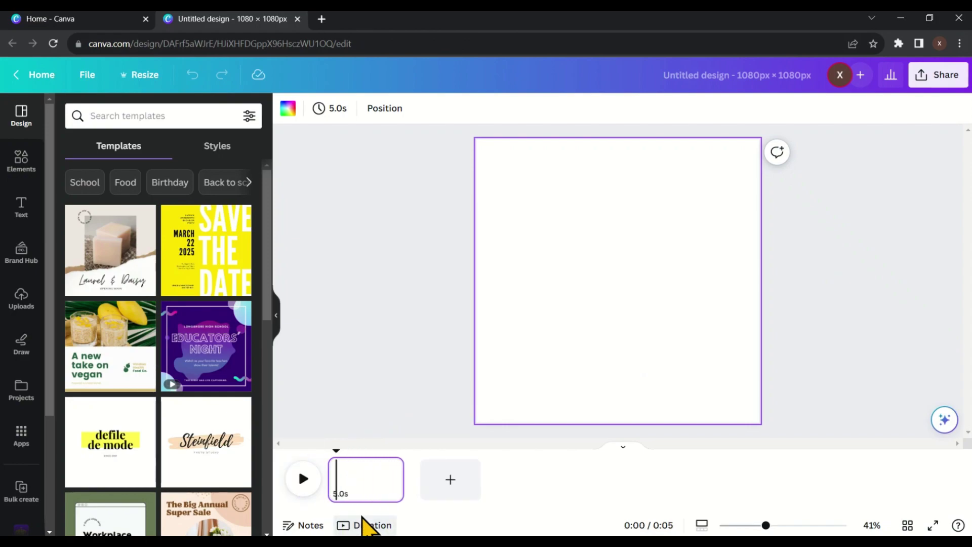
left_click_drag(406, 478, 484, 476)
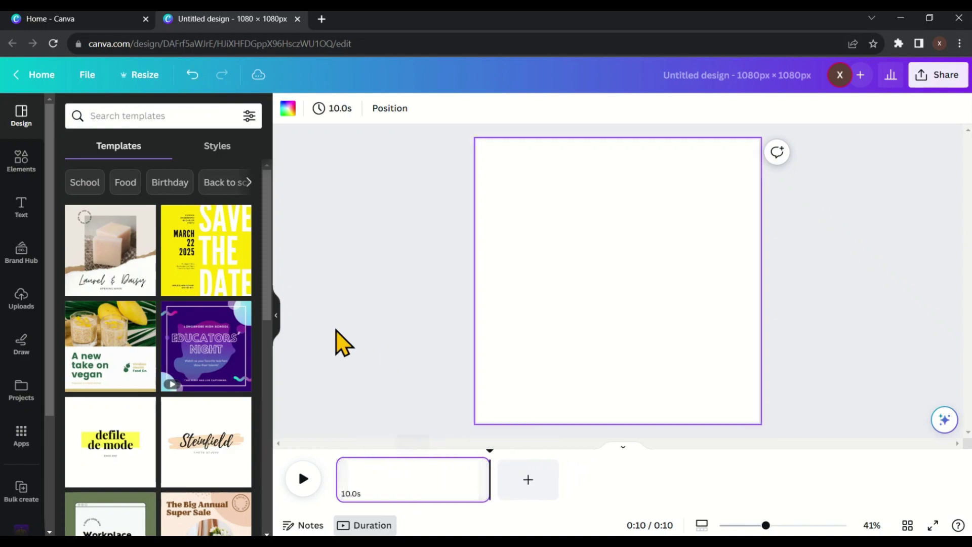
left_click(340, 341)
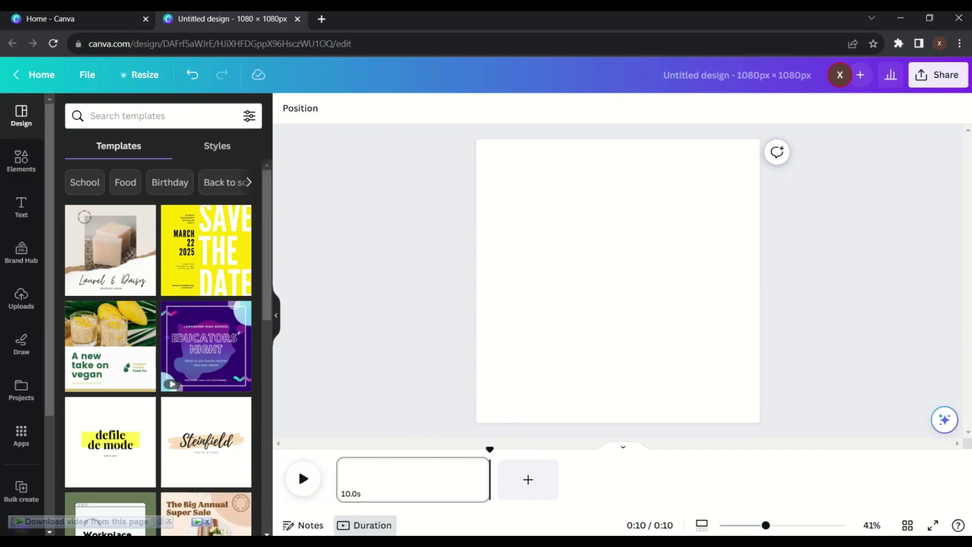
Upload the four audio files from the Sound Effects folder into the design's uploads.
left_click(201, 526)
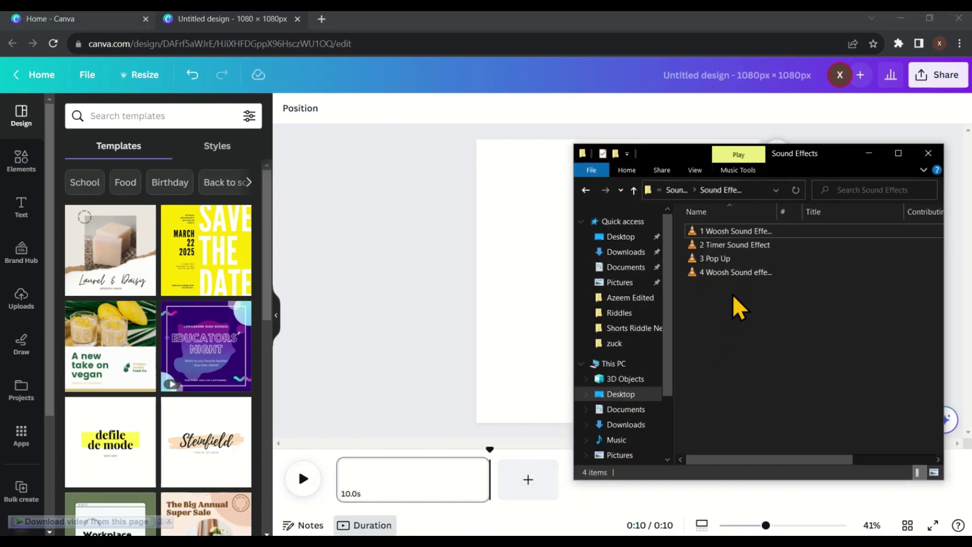
left_click_drag(770, 293, 724, 228)
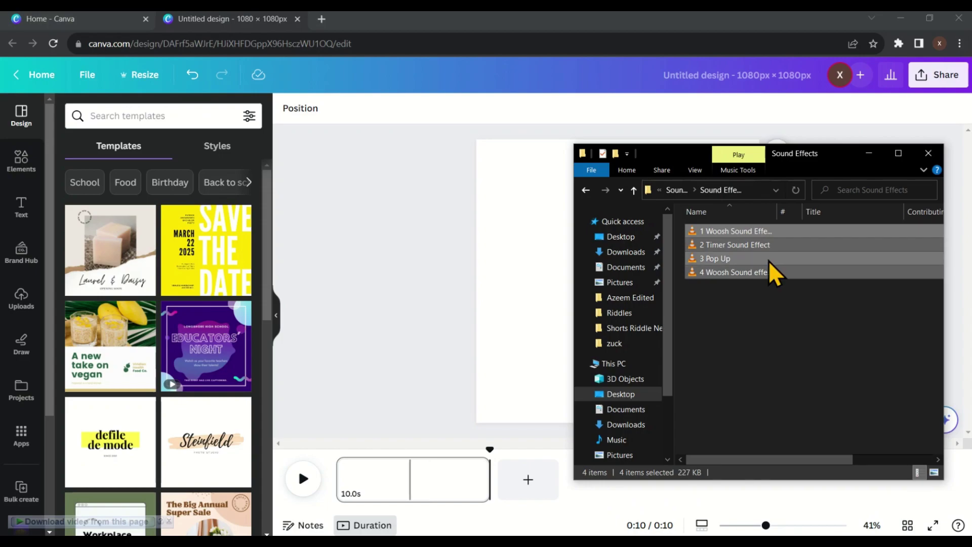
left_click_drag(745, 333, 147, 276)
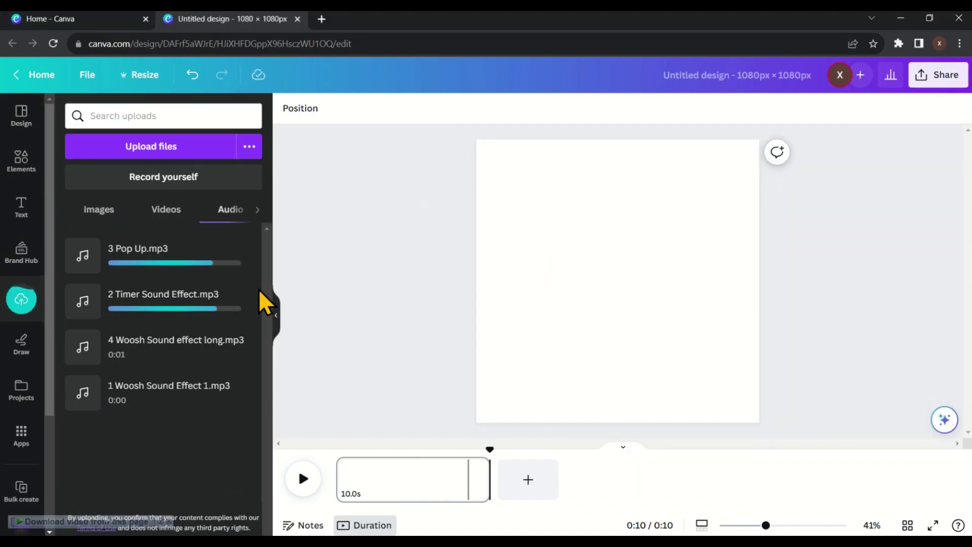
Add 1 Woosh Sound Effect 1.mp3 at the start of the timeline and play it back.
left_click_drag(484, 445, 337, 453)
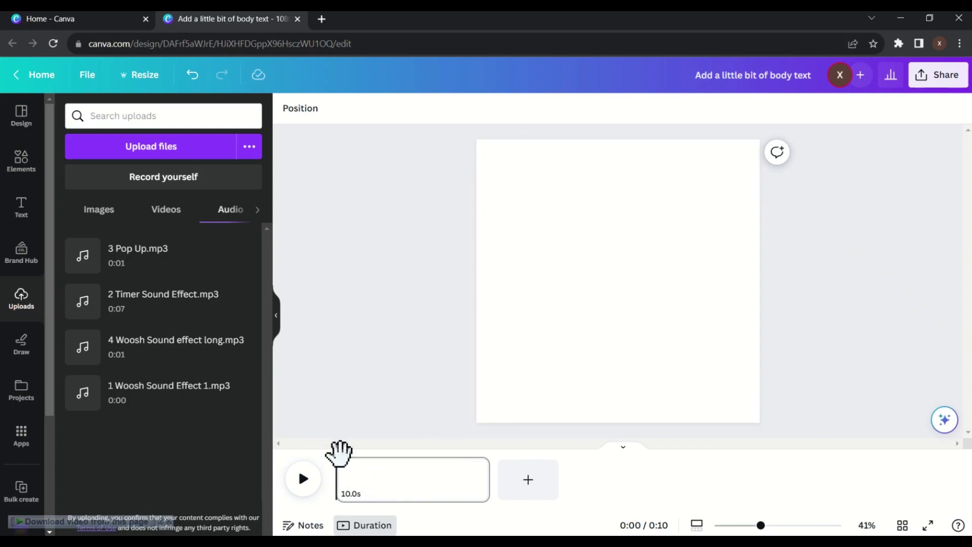
left_click(130, 397)
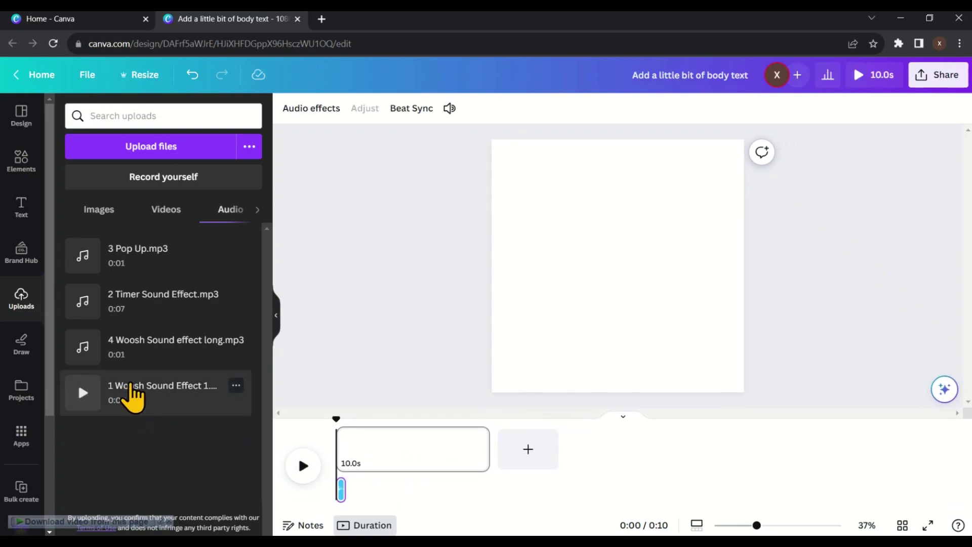
left_click(304, 466)
left_click(304, 465)
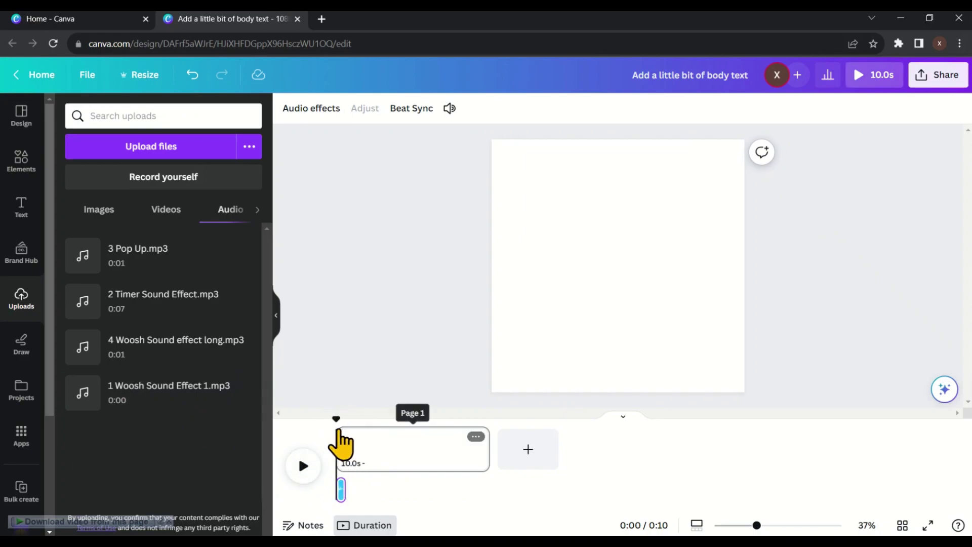
Add 2 Timer Sound Effect.mp3 right after the first woosh and 3 Pop Up.mp3 at 8.0 seconds.
left_click_drag(336, 423, 347, 425)
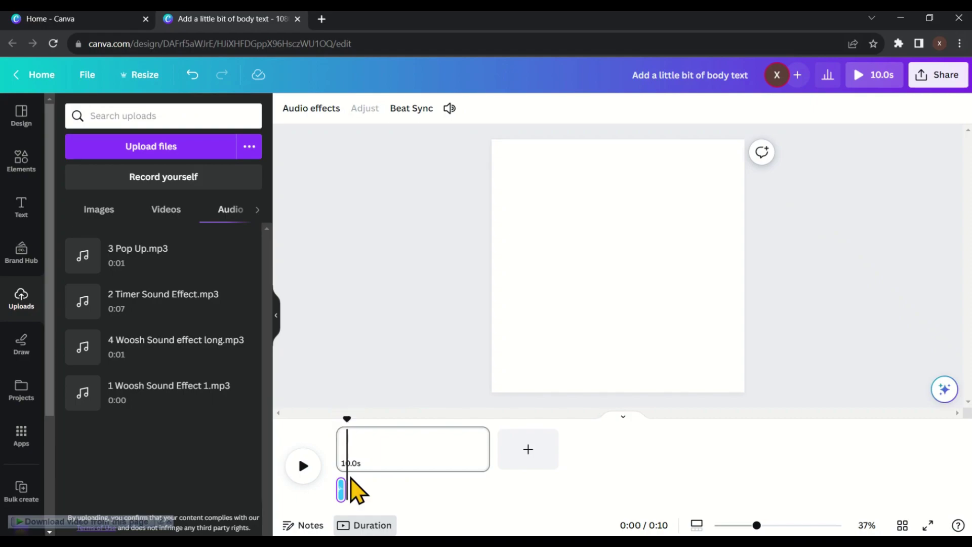
left_click(161, 306)
left_click_drag(353, 421, 463, 439)
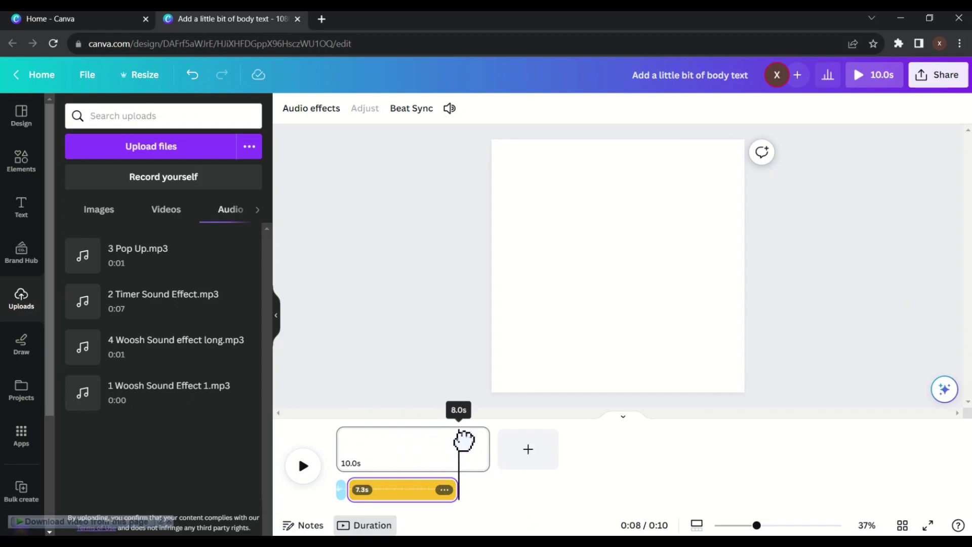
left_click(162, 248)
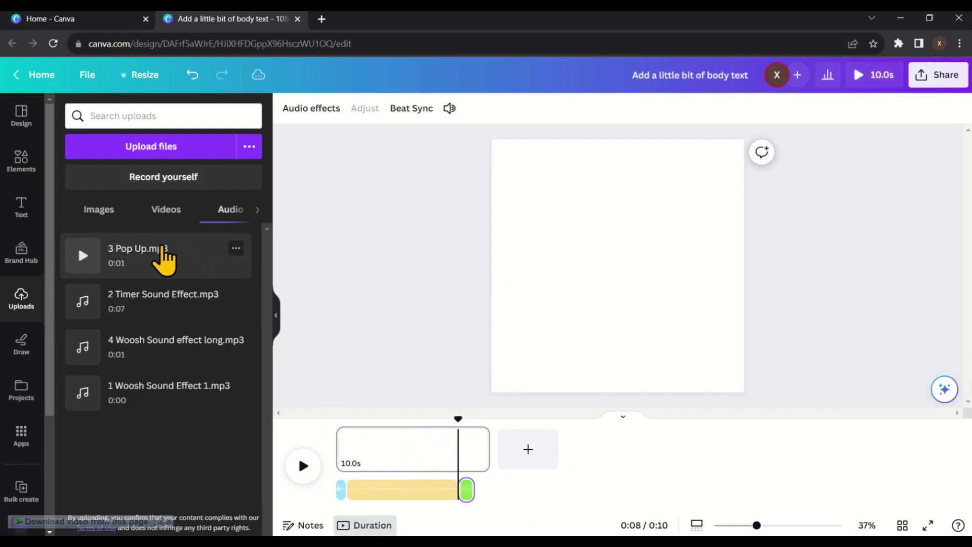
Add 4 Woosh Sound effect long.mp3 at 9.0 seconds and play the whole audio track from the start.
left_click_drag(461, 416, 478, 420)
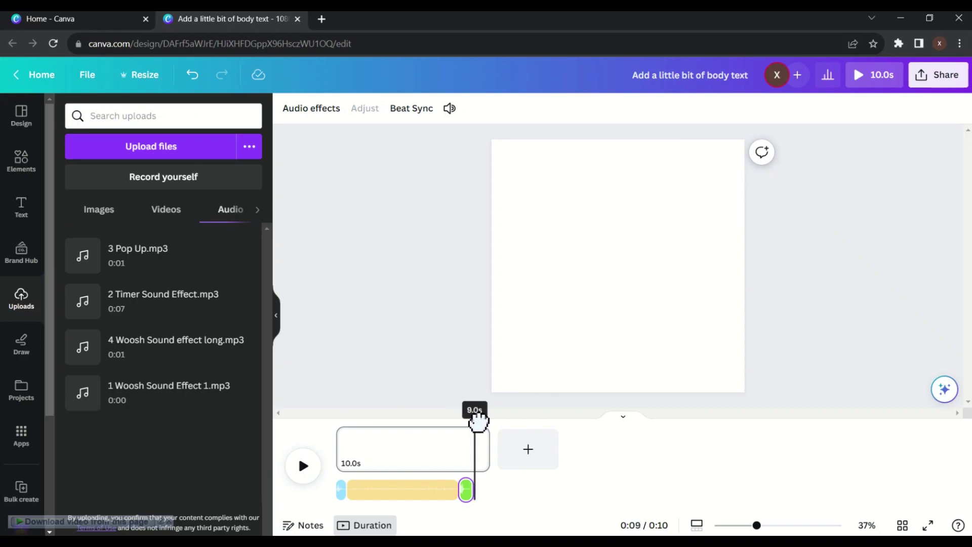
left_click(145, 345)
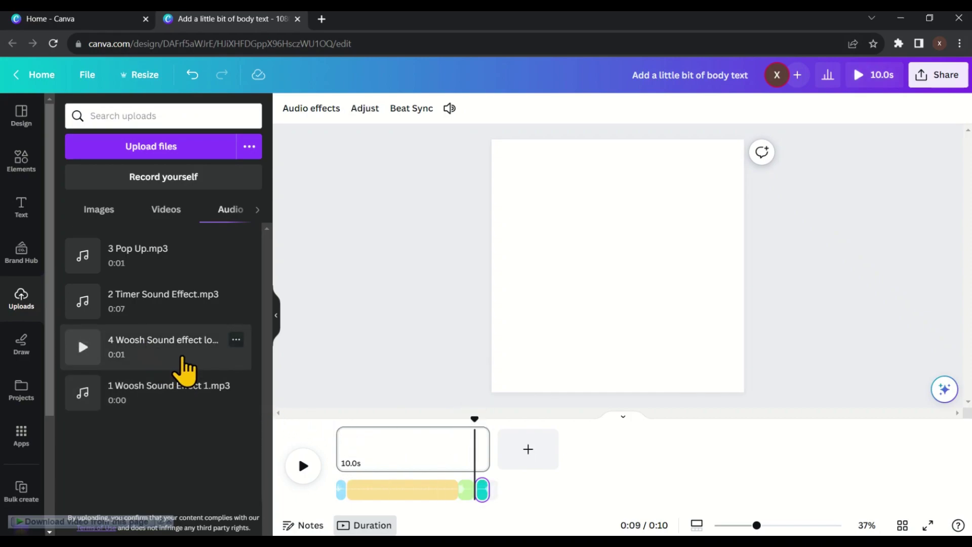
left_click_drag(473, 419, 332, 423)
left_click(303, 465)
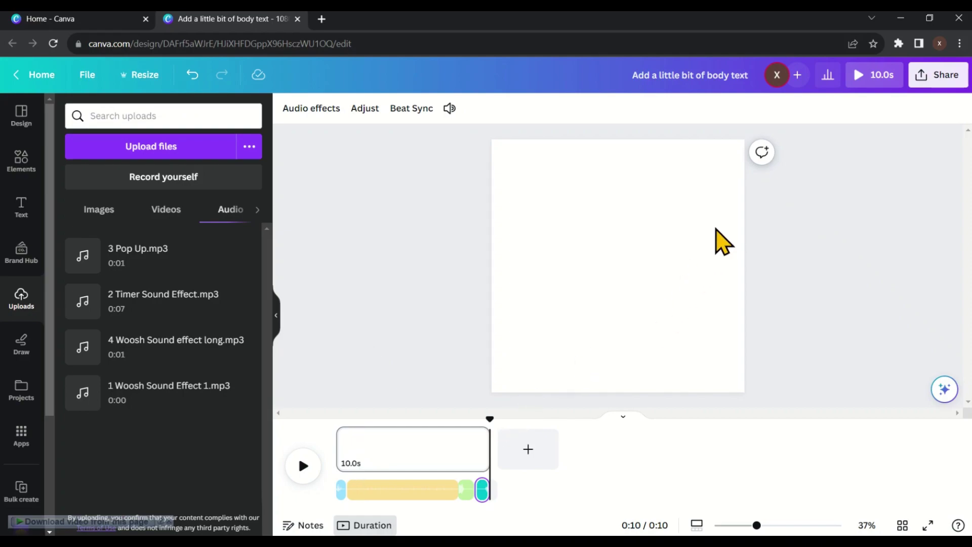
Download the sound-effects design as an MP4 Video at 1,080 × 1,080 px and dismiss the download notice.
left_click(956, 75)
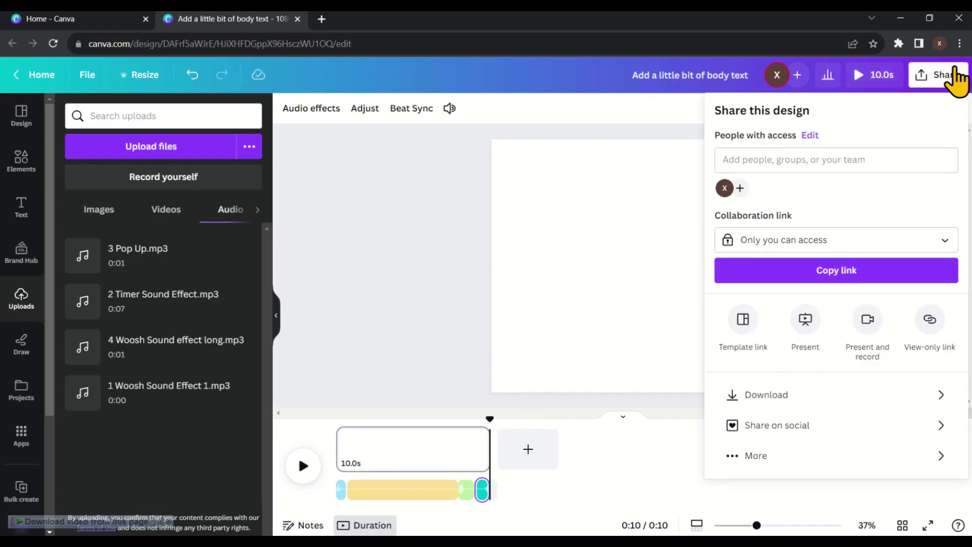
left_click(792, 401)
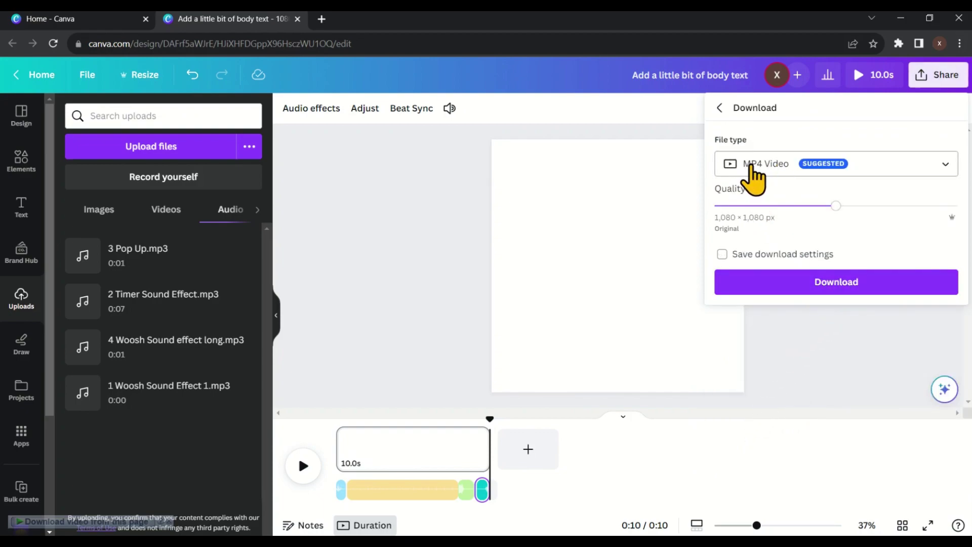
left_click(830, 286)
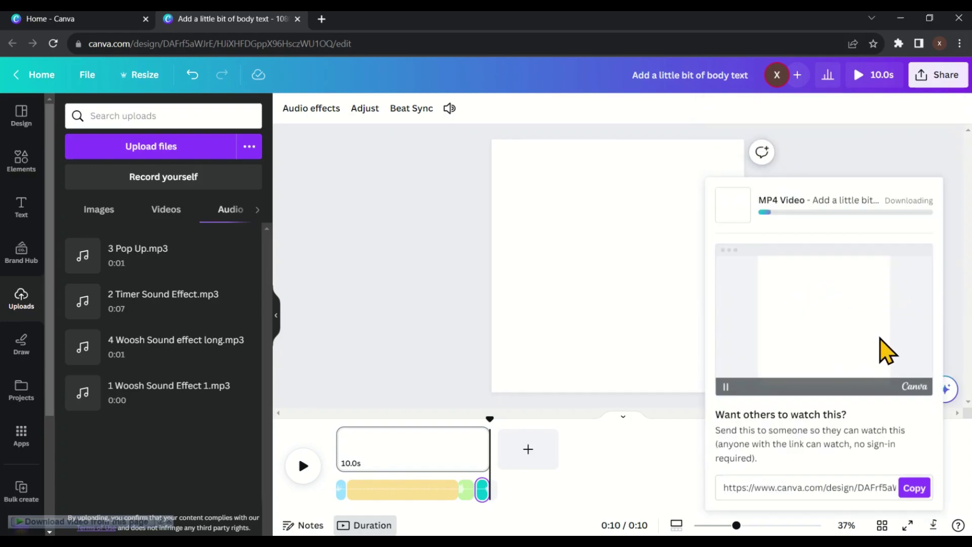
left_click(486, 343)
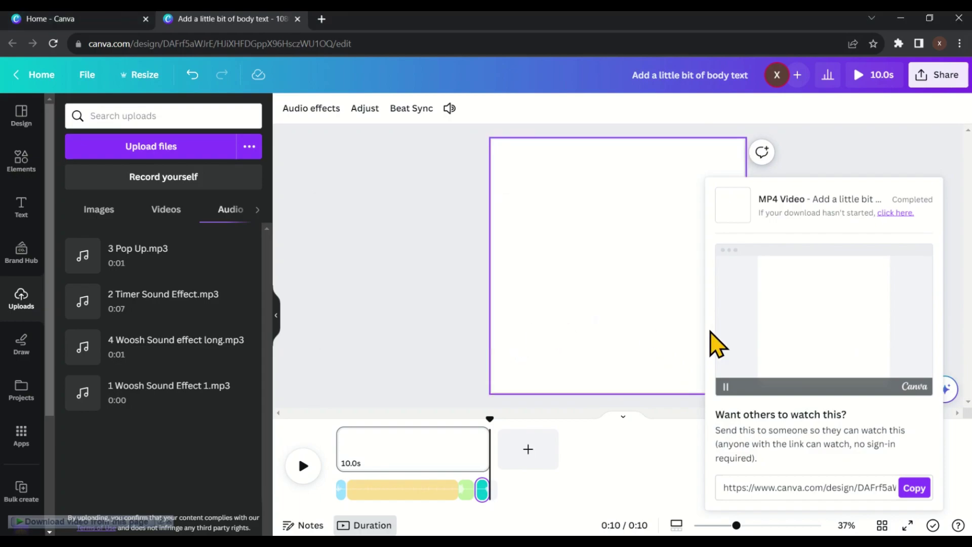
left_click(557, 405)
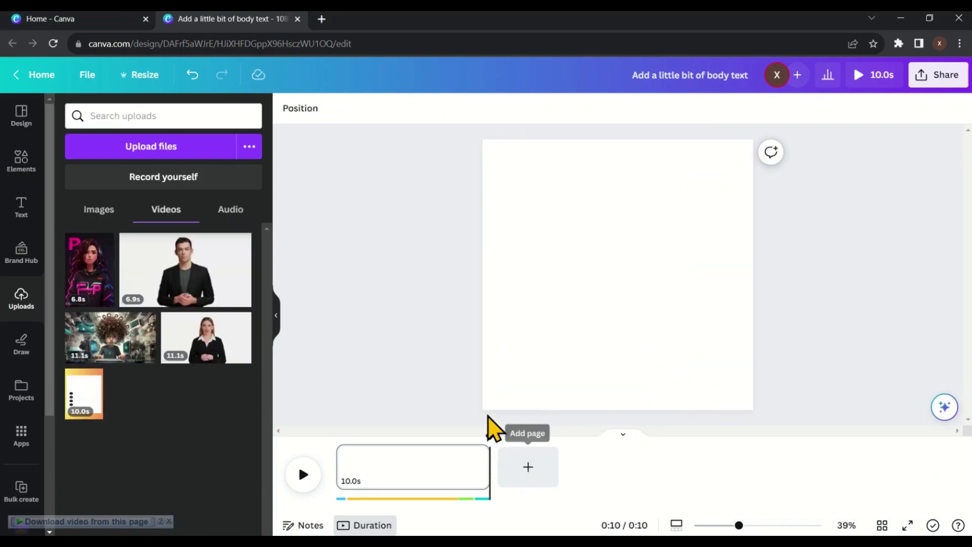
Close the sound-effects design and create a new blank Video design from the home page.
left_click(298, 19)
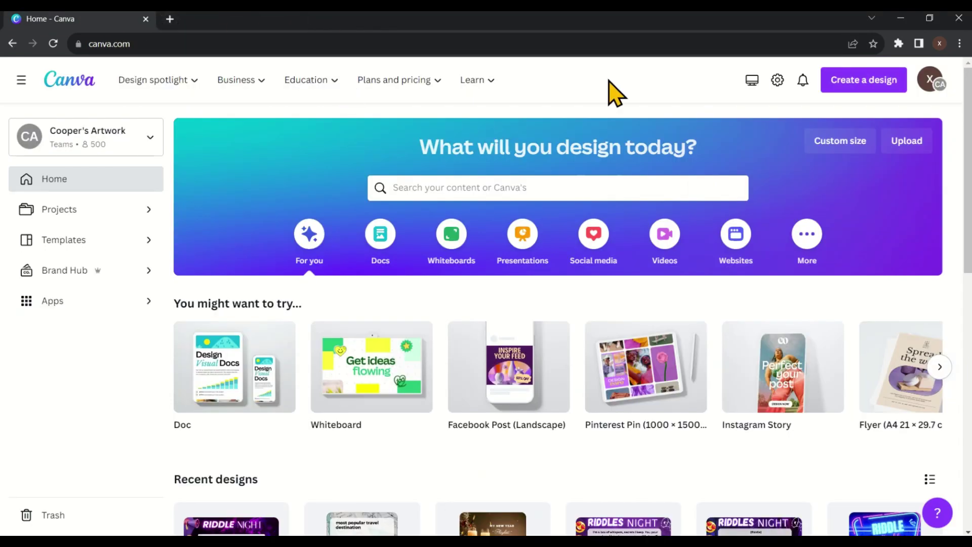
left_click(669, 253)
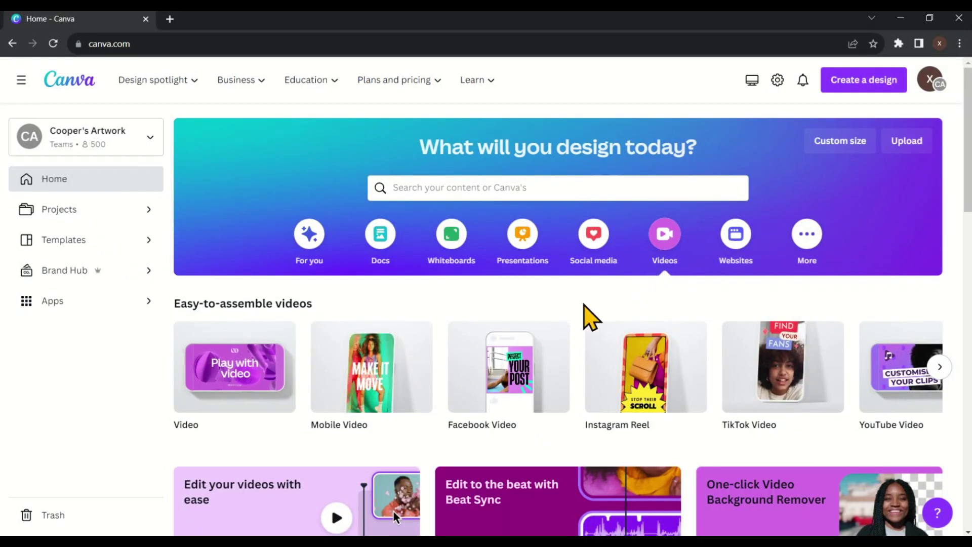
left_click(223, 362)
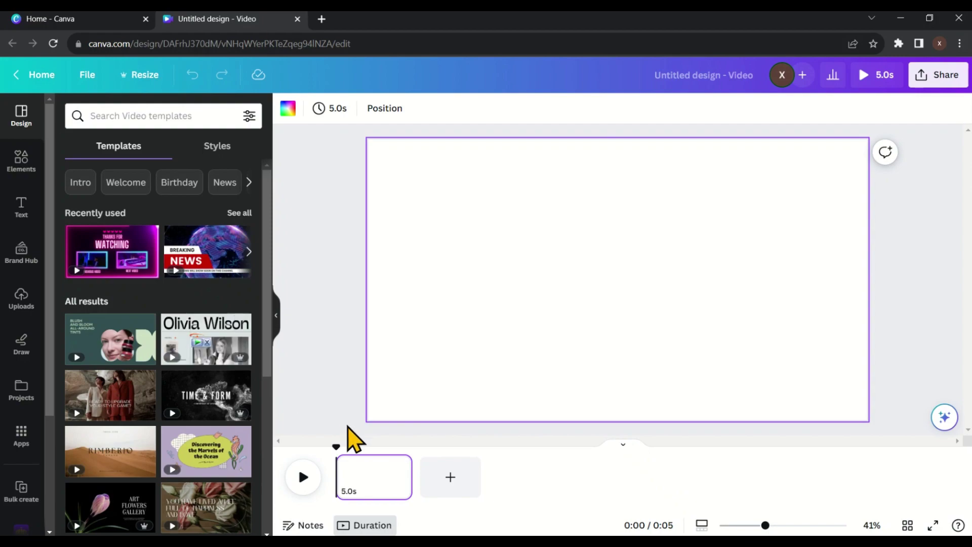
Extend the blank video page to 10.0 seconds and upload the exported sound-effects video.
left_click_drag(411, 464, 487, 464)
left_click_drag(620, 233, 172, 251)
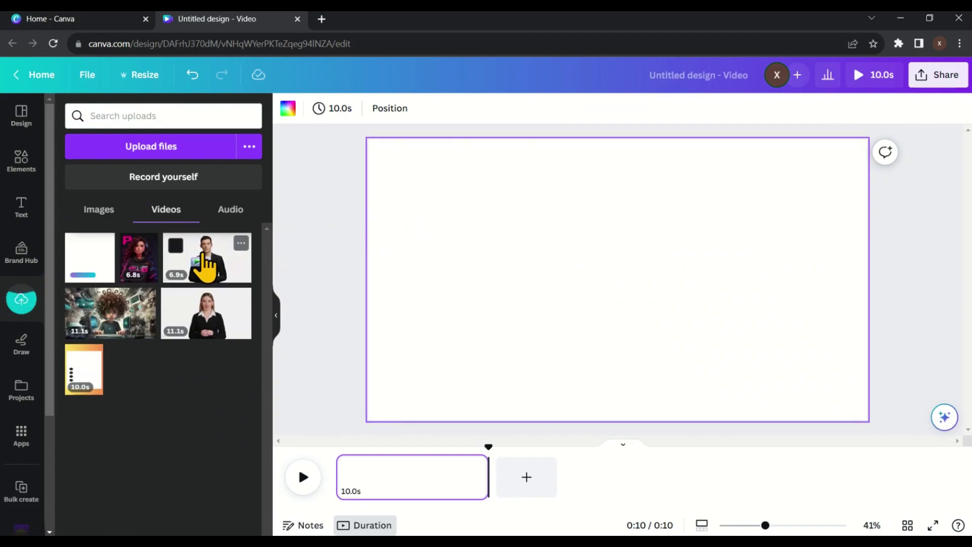
Place the uploaded sound-effects video on the page and shrink it into the page's lower-right corner, toggling its playback.
left_click_drag(95, 262, 628, 285)
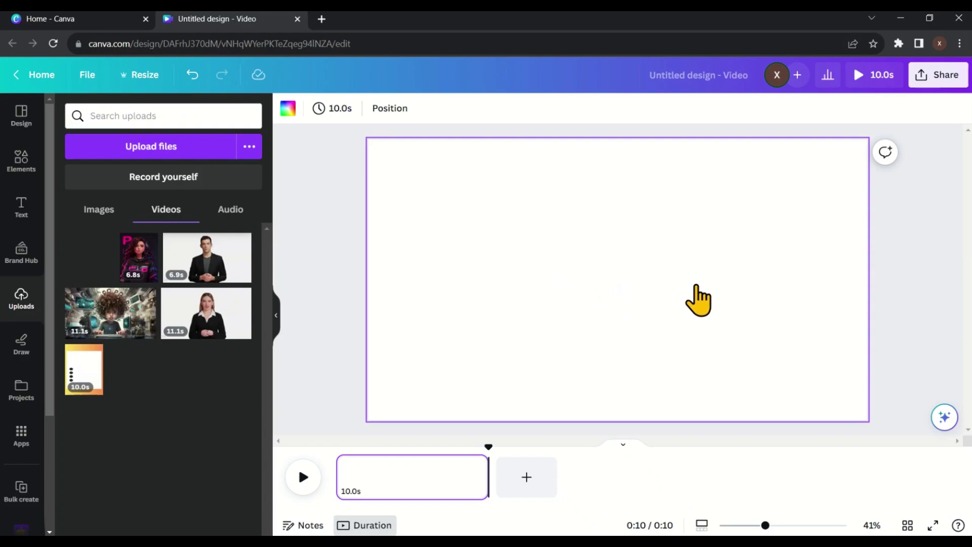
left_click_drag(698, 301, 699, 301)
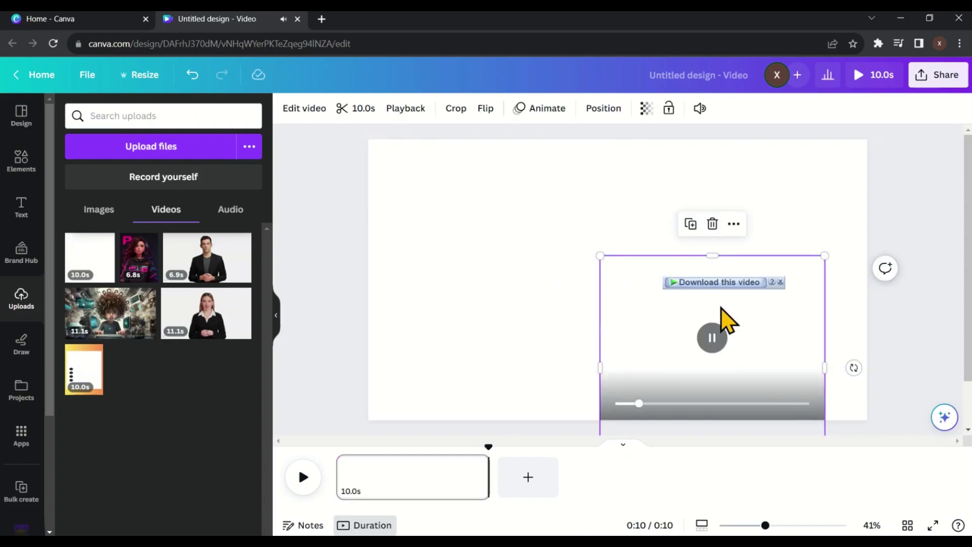
left_click(714, 341)
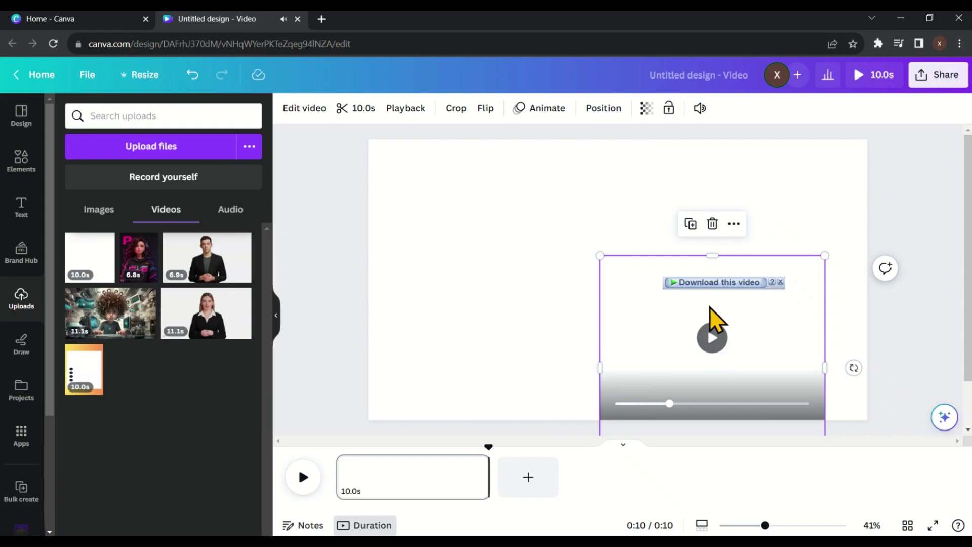
left_click_drag(676, 274, 611, 207)
left_click_drag(452, 157, 632, 338)
left_click_drag(668, 365, 861, 394)
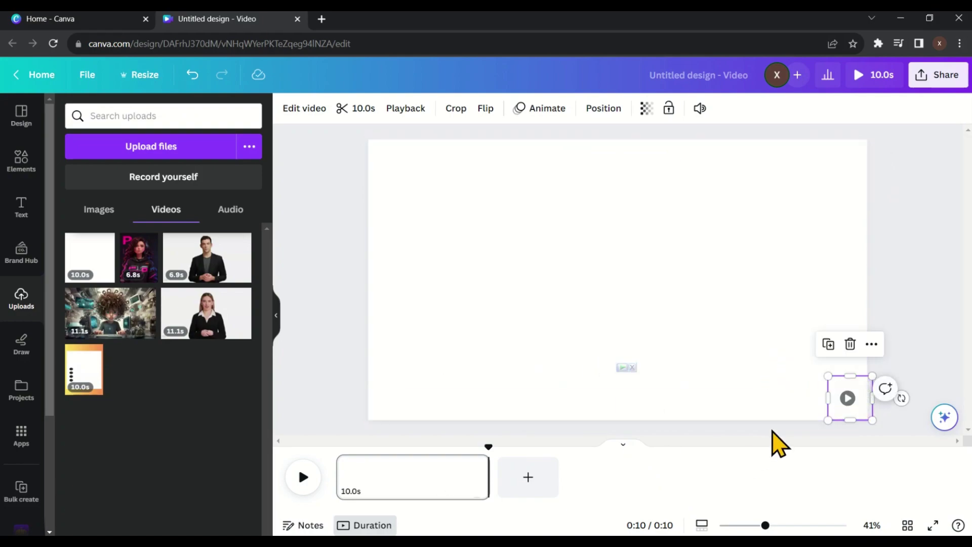
left_click(847, 398)
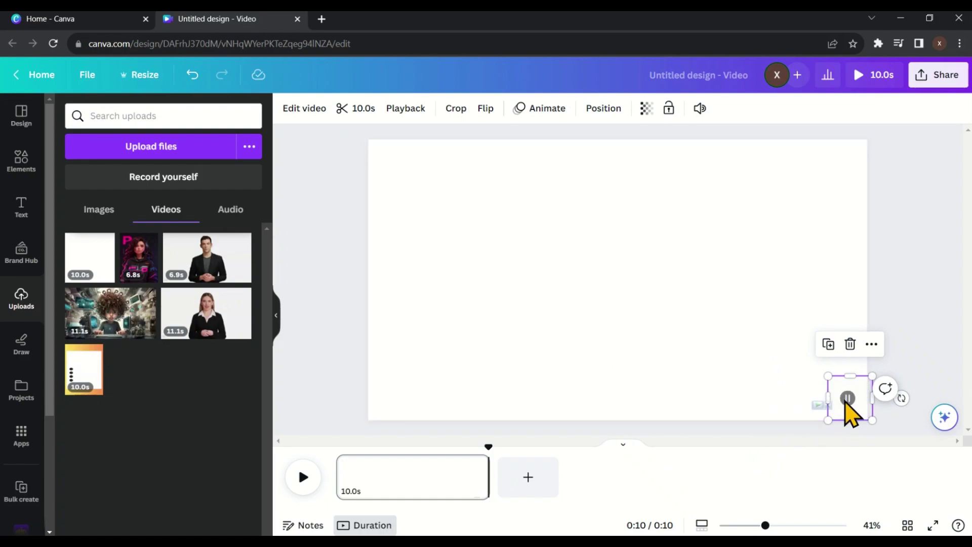
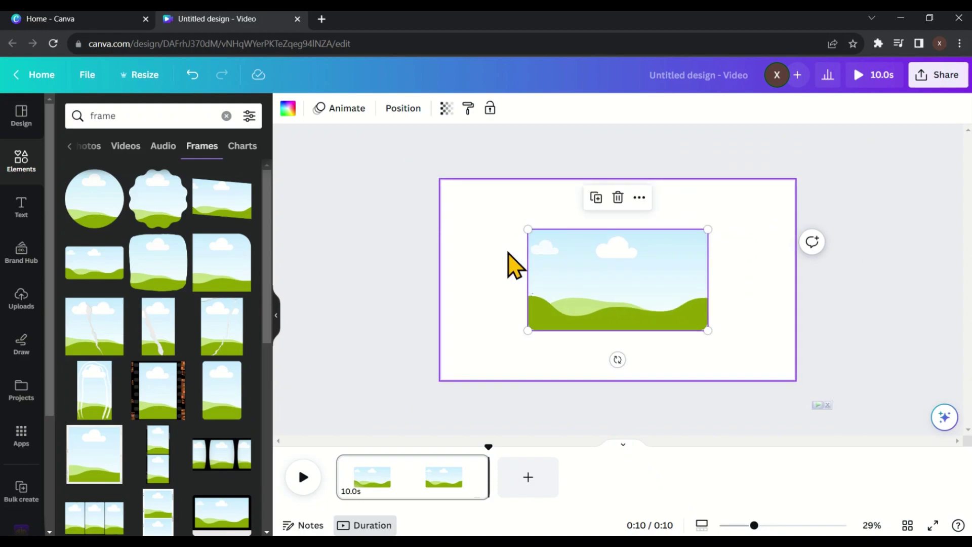
Enlarge the landscape frame so it covers the whole page with only slight overhang past the edges.
left_click_drag(448, 194, 405, 180)
left_click_drag(707, 330, 813, 388)
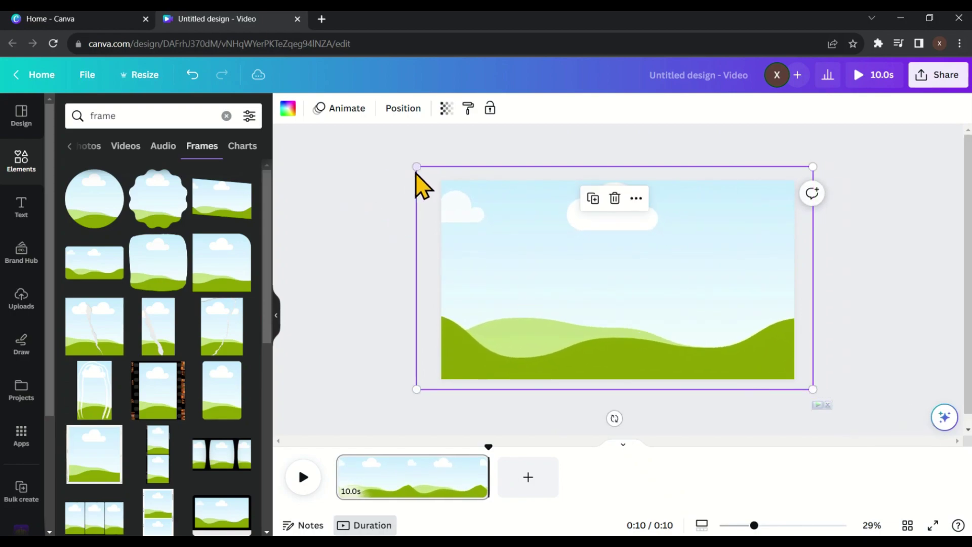
left_click_drag(416, 167, 434, 176)
left_click_drag(813, 388, 805, 384)
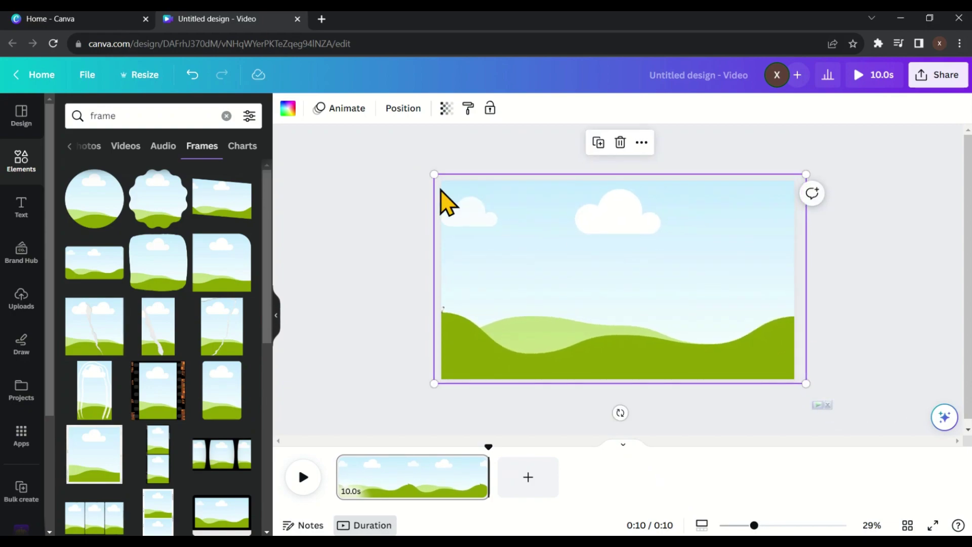
Add a second rounded landscape frame, enlarged over the middle of the page just below centre, and fill it white.
left_click(84, 263)
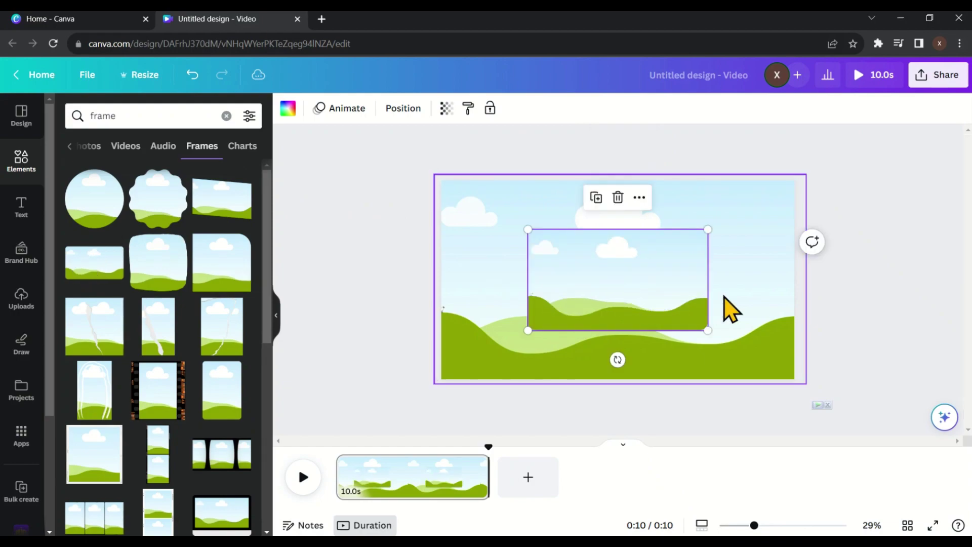
left_click_drag(707, 330, 758, 360)
left_click_drag(527, 228, 476, 200)
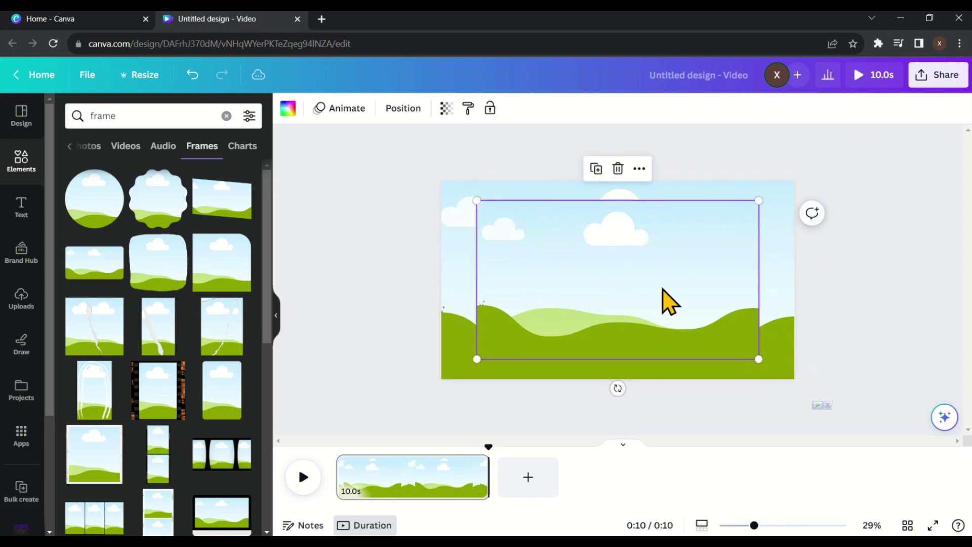
left_click_drag(642, 253, 640, 261)
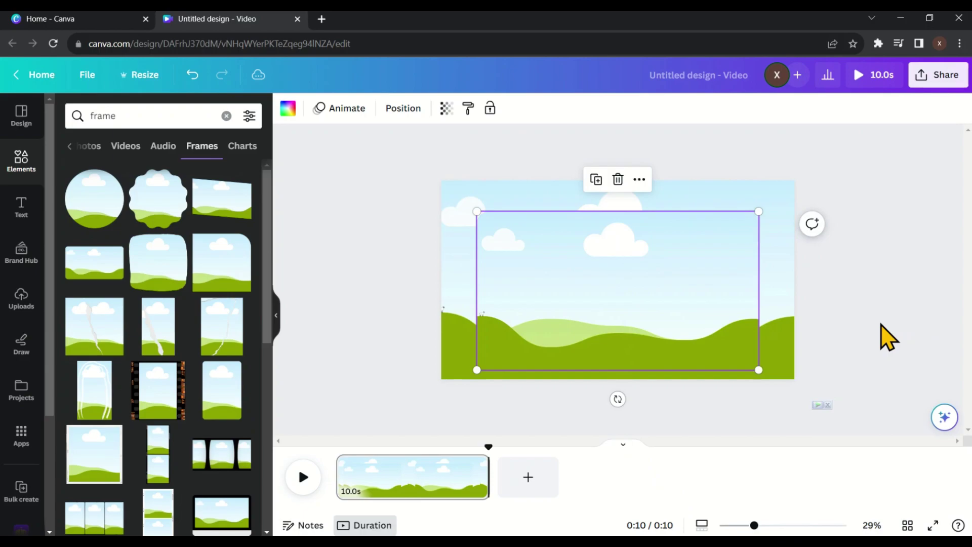
left_click(288, 109)
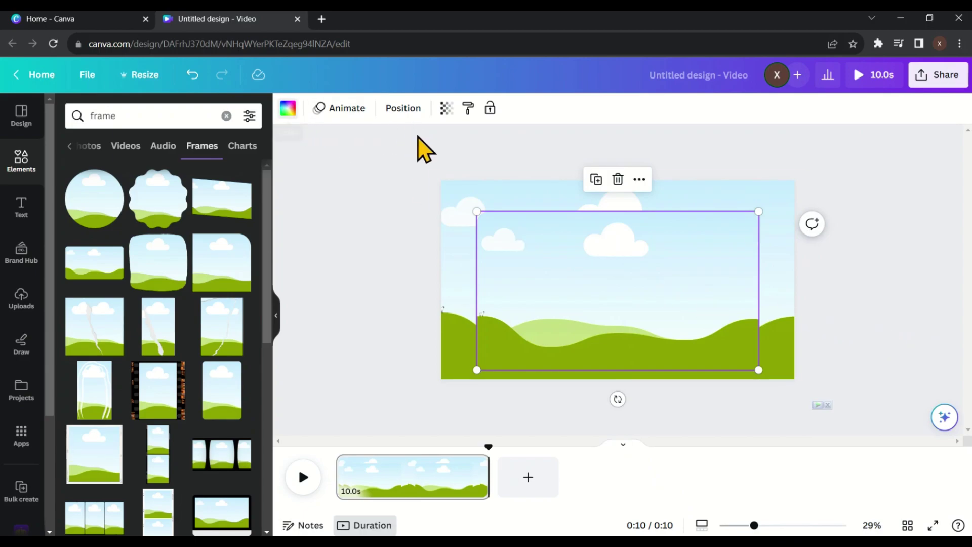
left_click(107, 186)
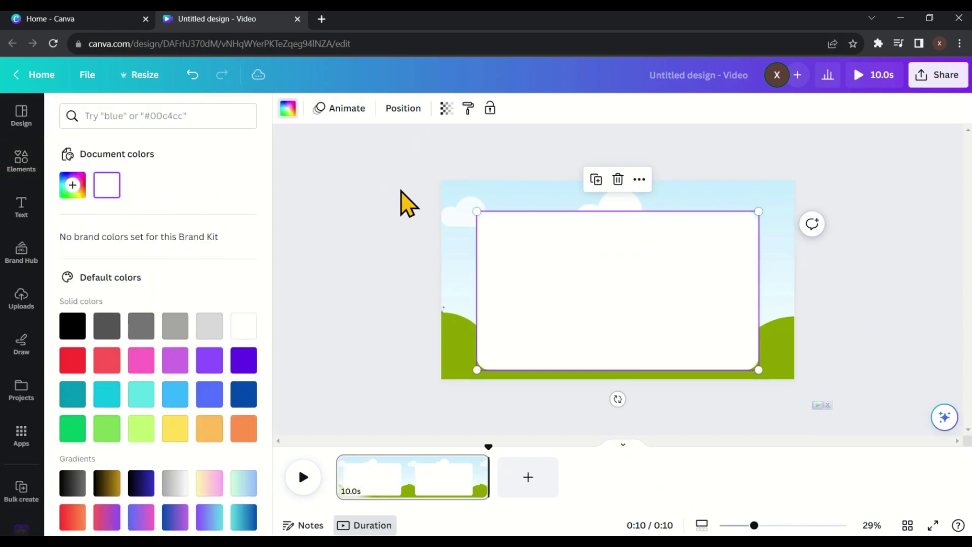
Clear the element search for frames and add a grey rounded bar on the white frame, stretched wide in both directions.
left_click(20, 163)
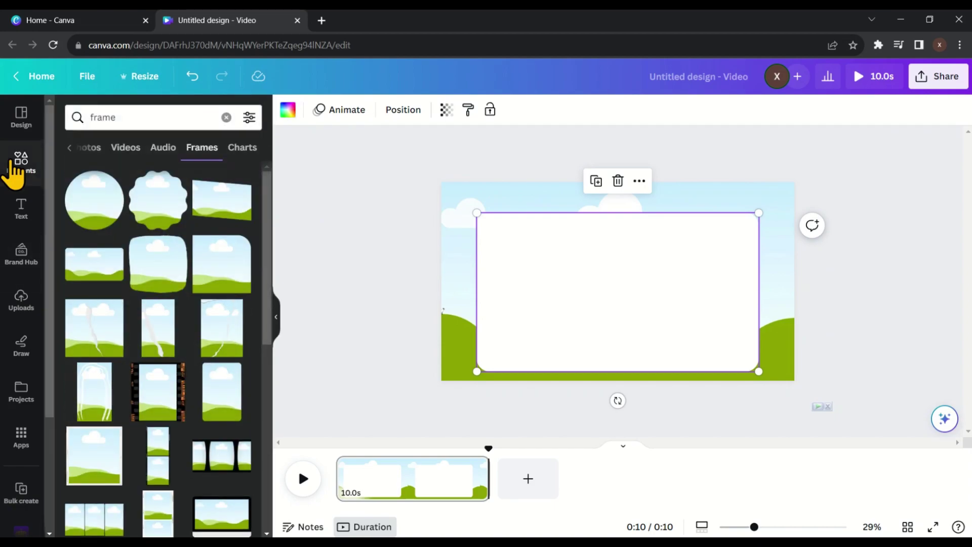
left_click(227, 117)
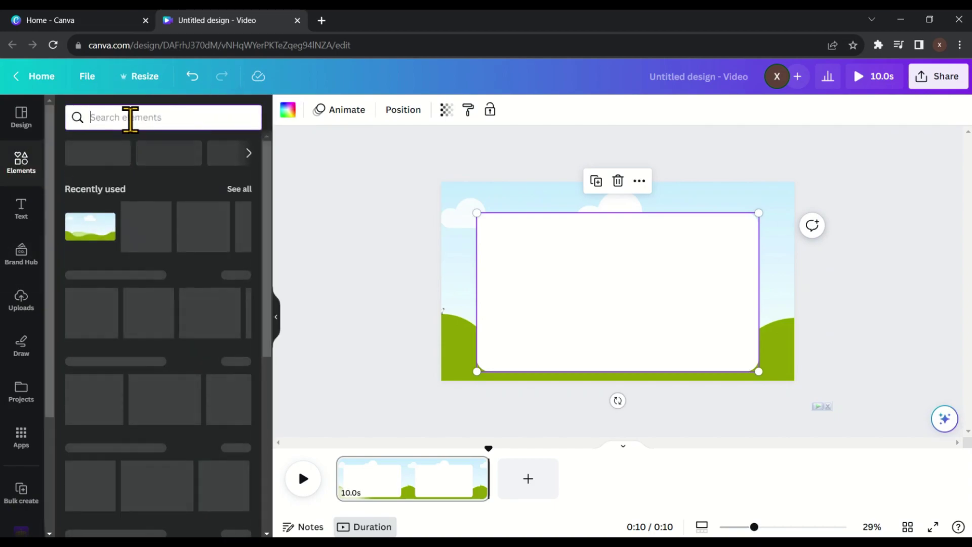
left_click(282, 250)
mouse_move(128, 307)
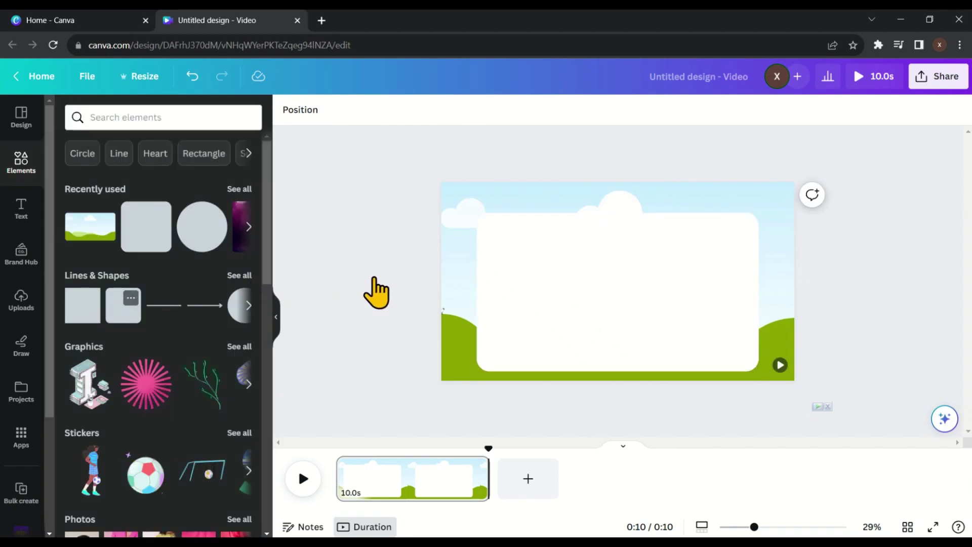
key("r")
left_click_drag(621, 275, 617, 292)
scroll(650, 305, "up", 5)
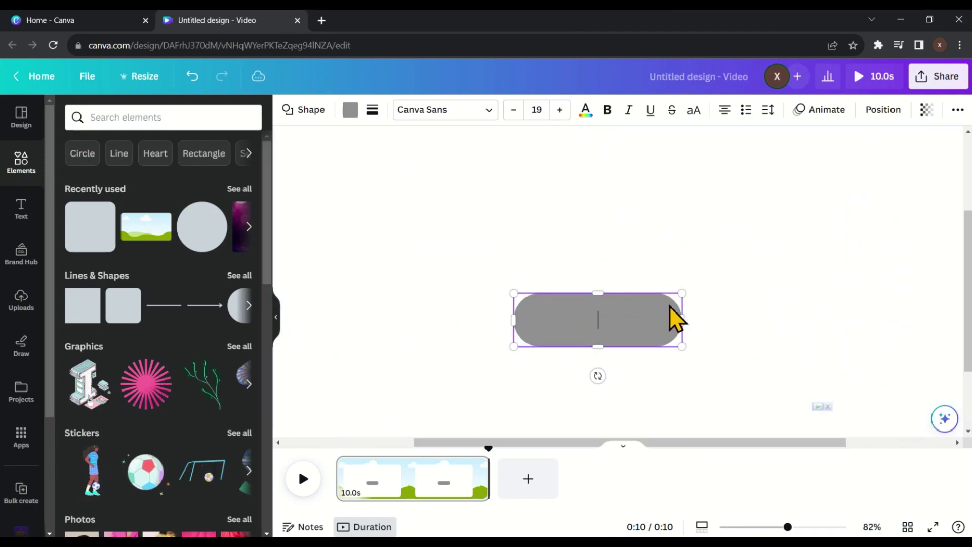
left_click_drag(685, 319, 890, 331)
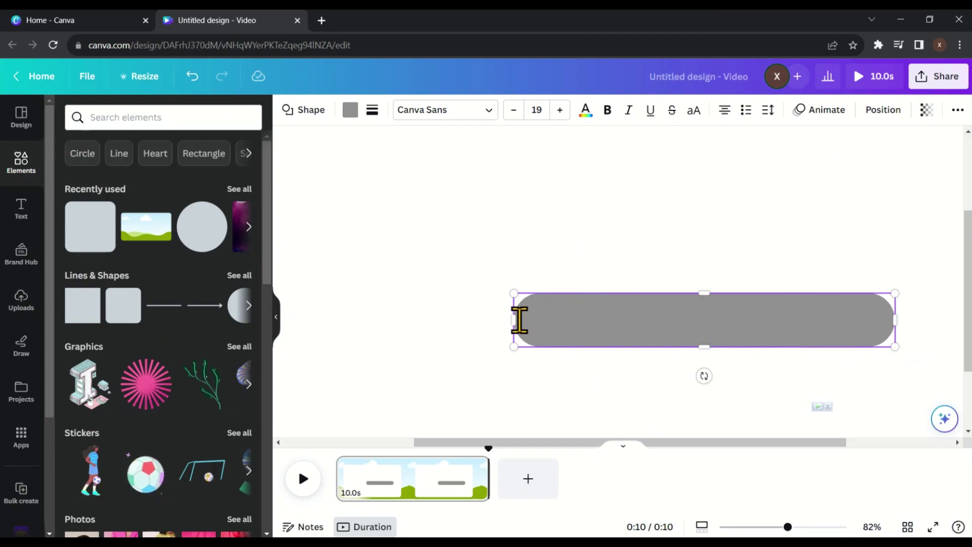
left_click_drag(510, 320, 433, 319)
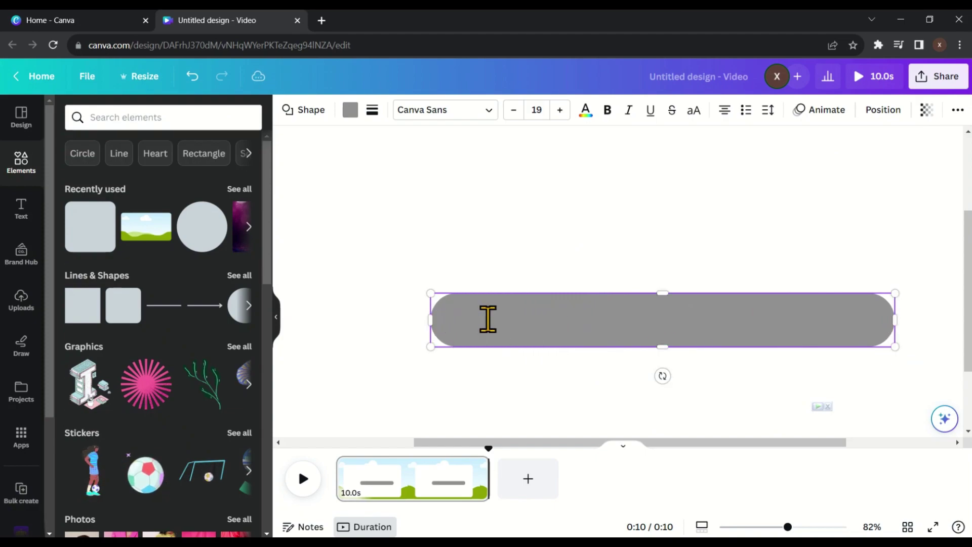
Shorten the grey bar to just under 583 wide and reduce its height to about 79.
scroll(498, 332, "down", 3)
scroll(498, 332, "down", 3)
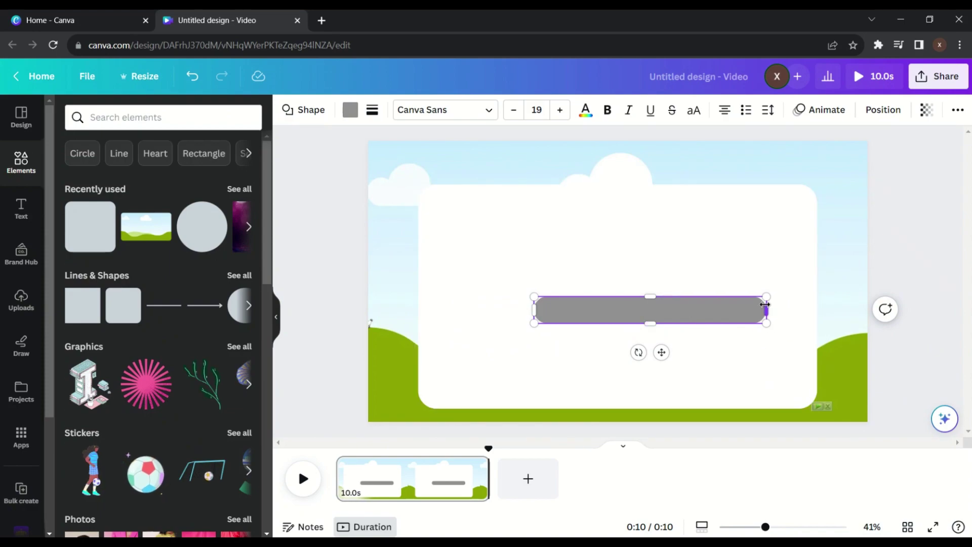
left_click_drag(742, 303, 686, 306)
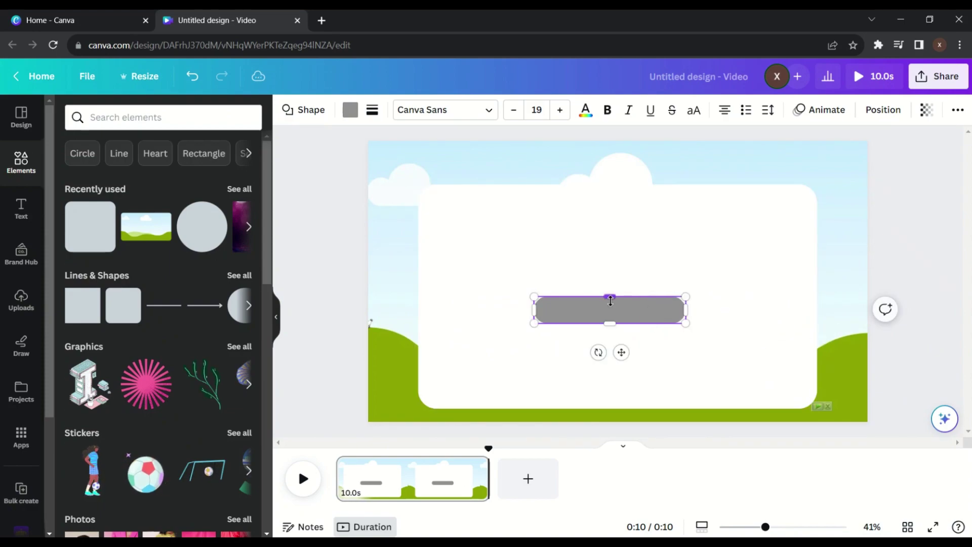
left_click_drag(603, 299, 603, 303)
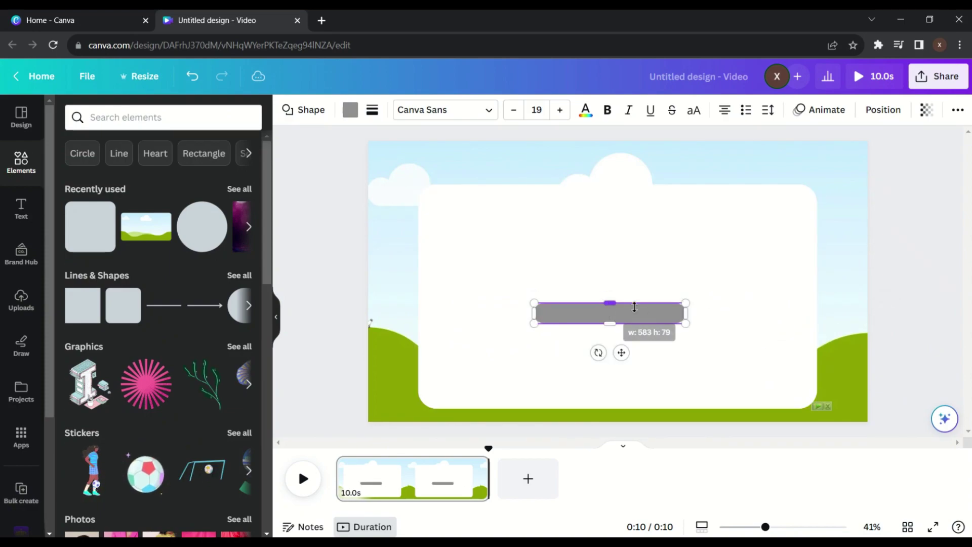
left_click_drag(688, 315, 680, 314)
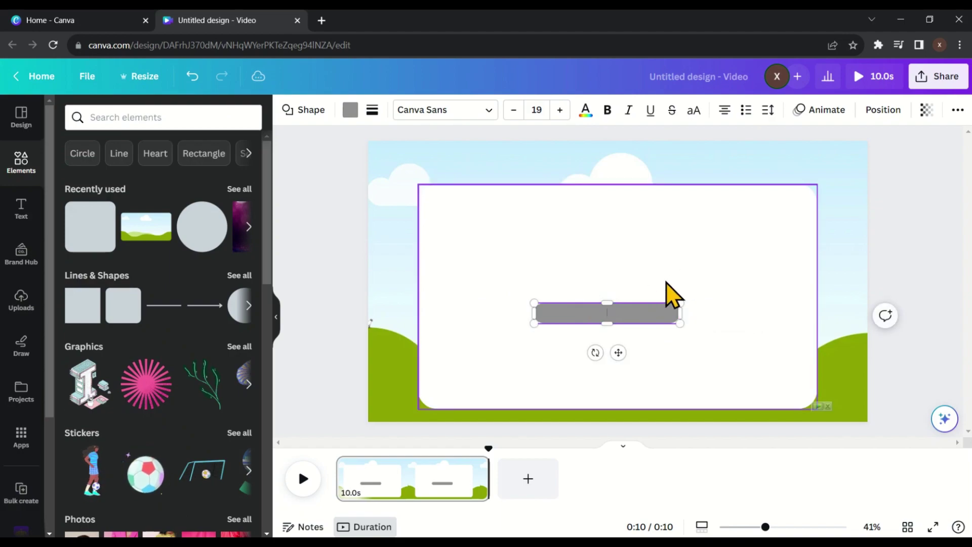
Change the bar's fill from the default solid colors to deep violet.
left_click(663, 296)
left_click(660, 318)
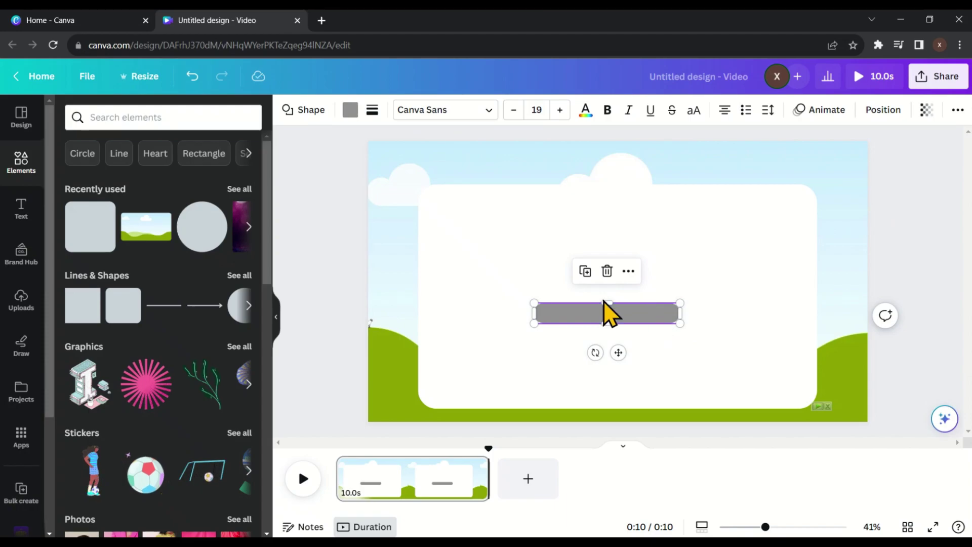
left_click(350, 110)
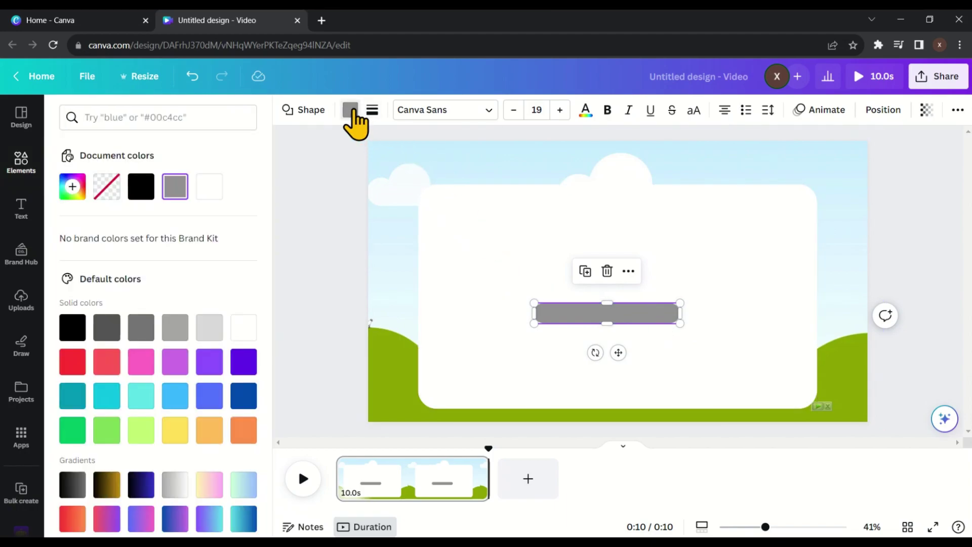
left_click(246, 373)
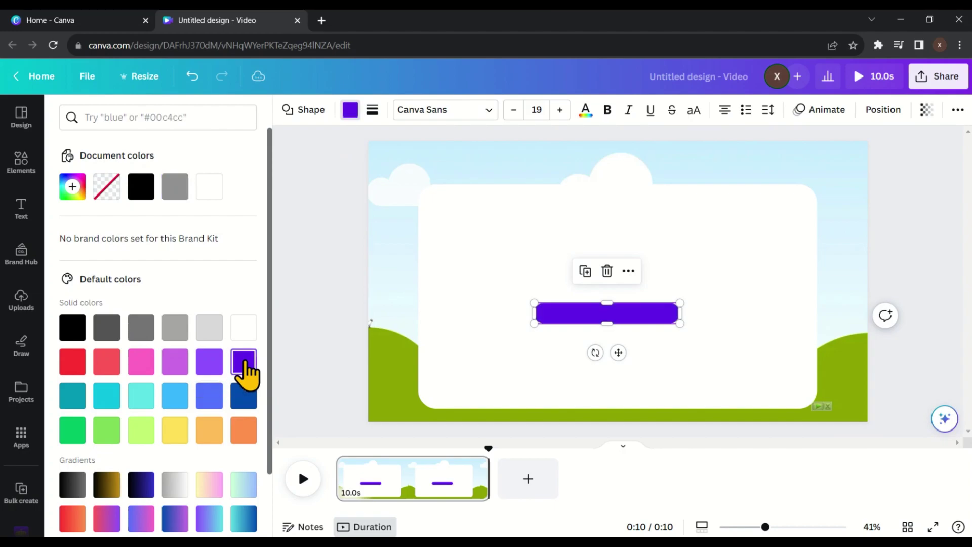
Add a circle from the recently used elements and fill it with light pinkish purple.
left_click(23, 161)
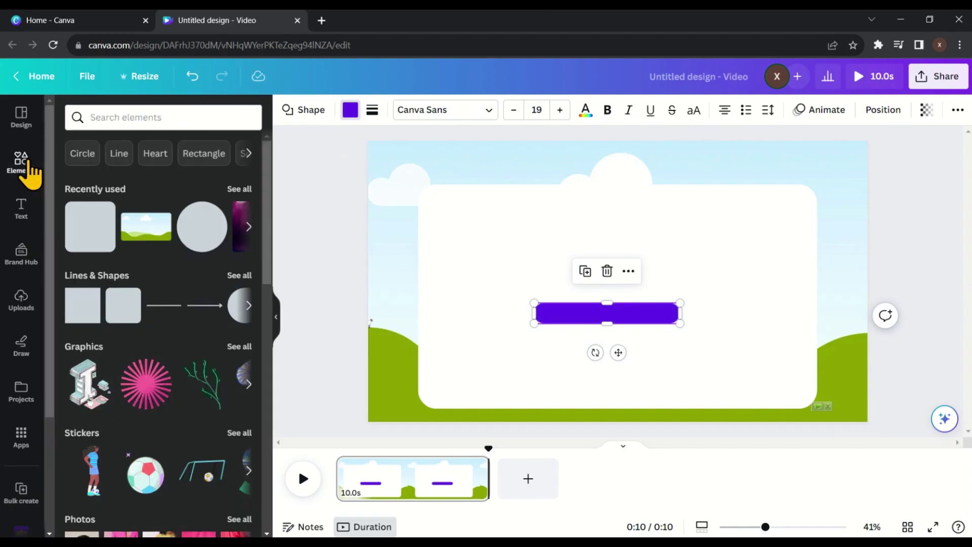
left_click(205, 234)
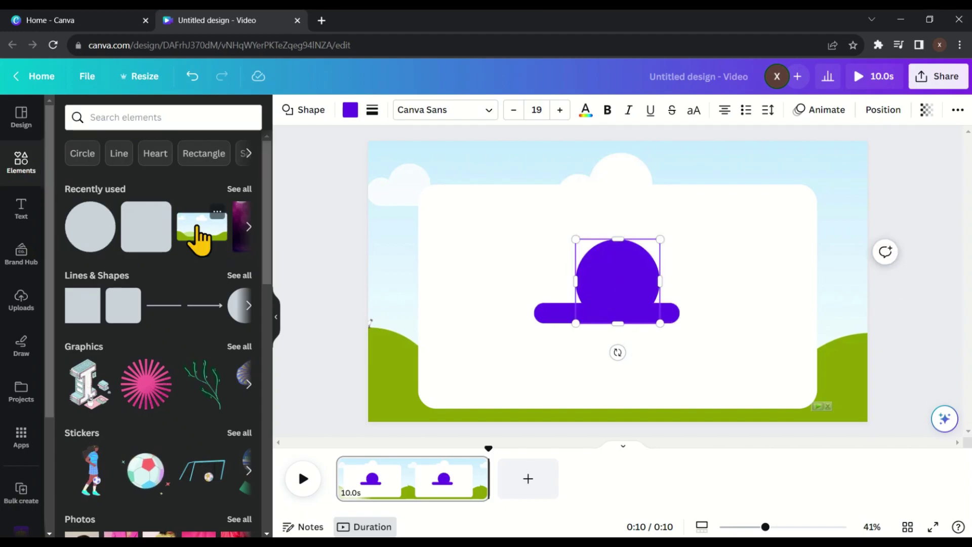
left_click(350, 110)
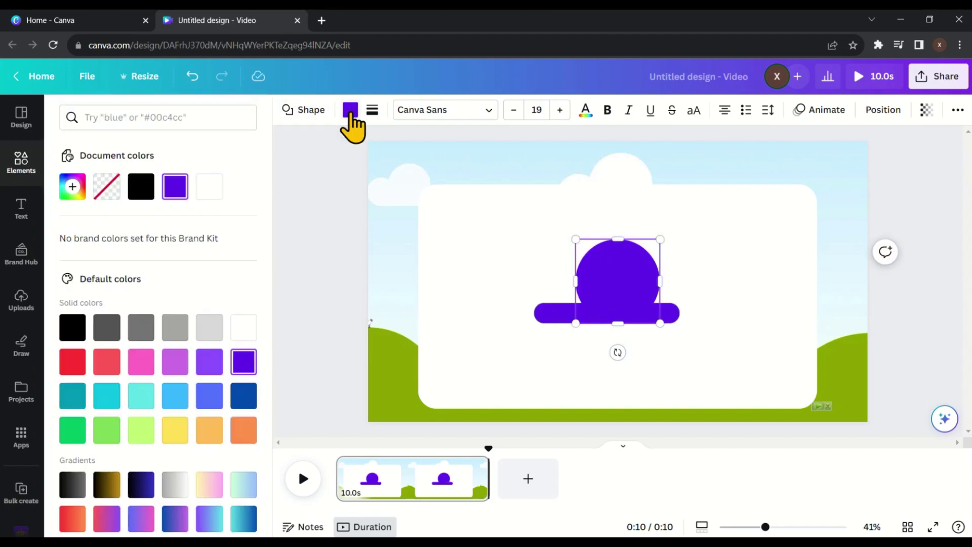
left_click(208, 374)
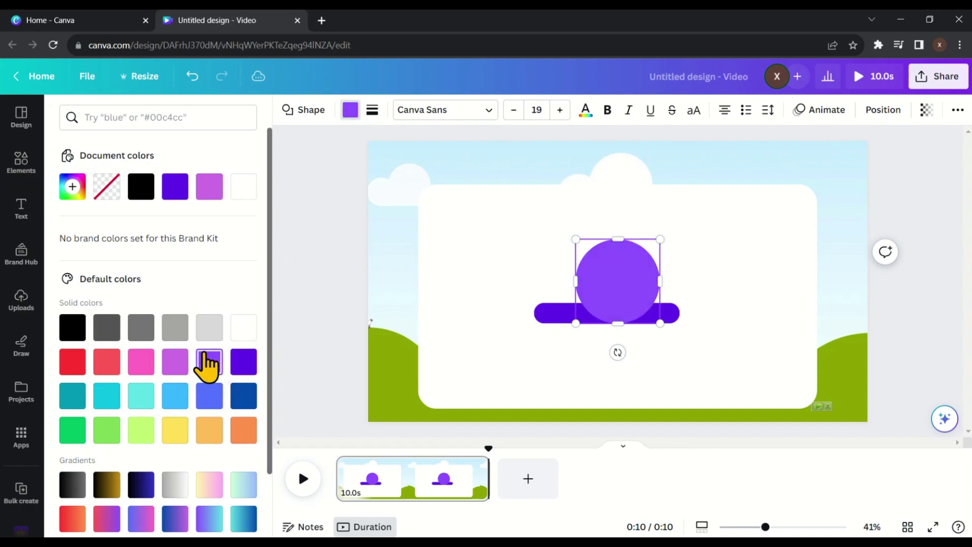
left_click(210, 187)
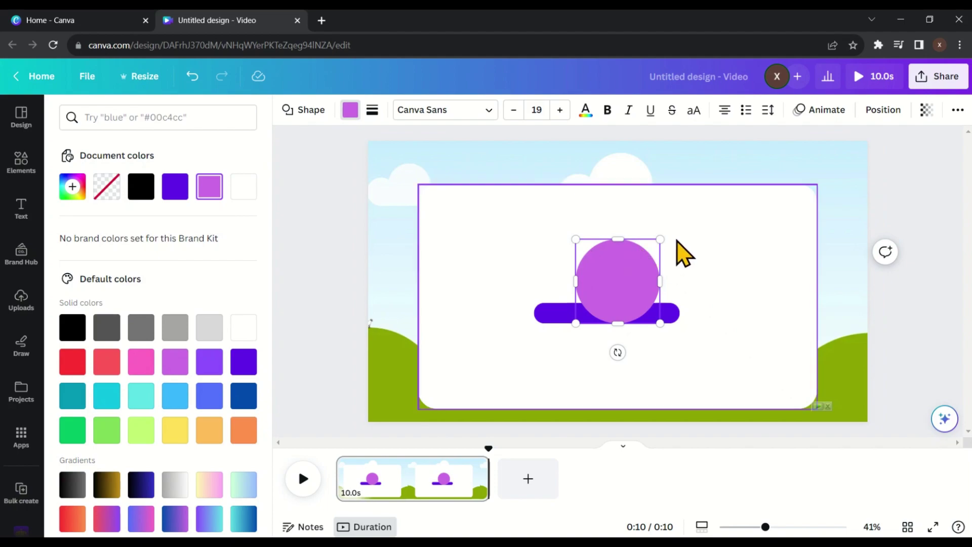
Shrink the circle to the bar's height and fit it over the bar's left end.
left_click_drag(648, 251, 534, 279)
scroll(581, 331, "up", 5)
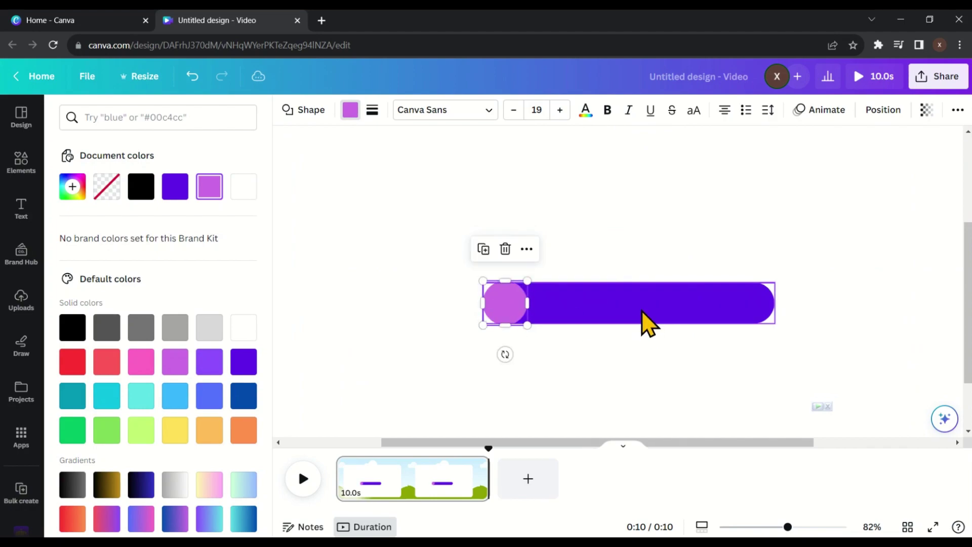
Group the circle with the violet bar and move the group to the left side of the white frame.
left_click(603, 317, "shift")
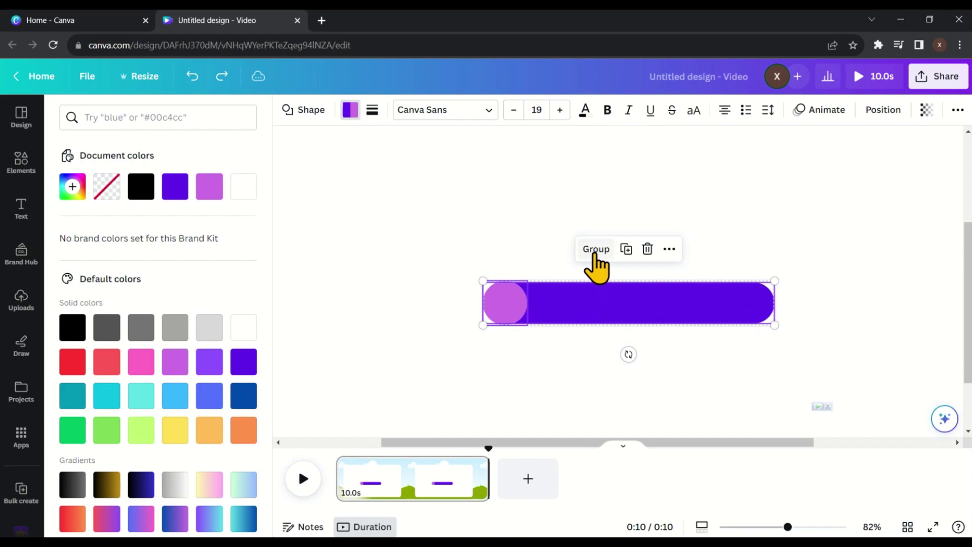
left_click(596, 249)
scroll(595, 258, "down", 4)
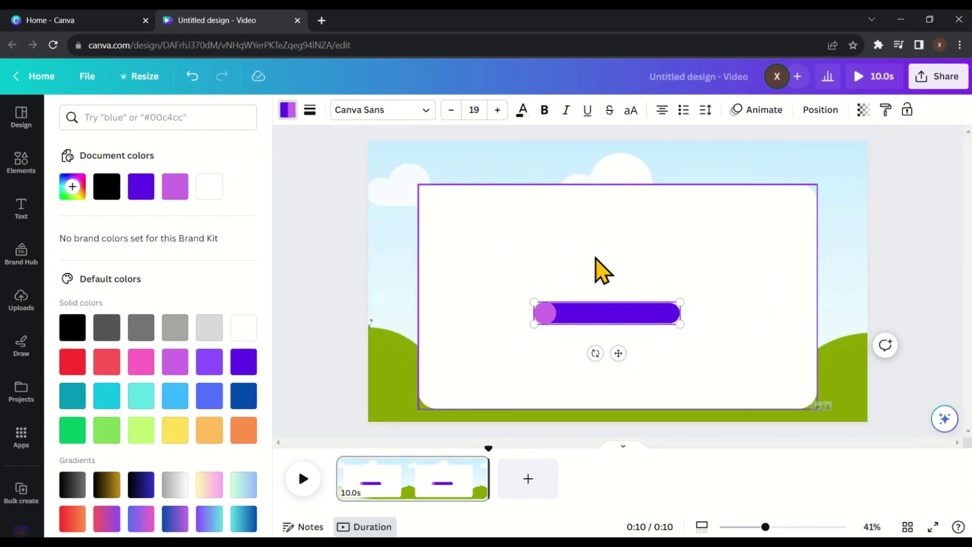
left_click_drag(640, 319, 549, 324)
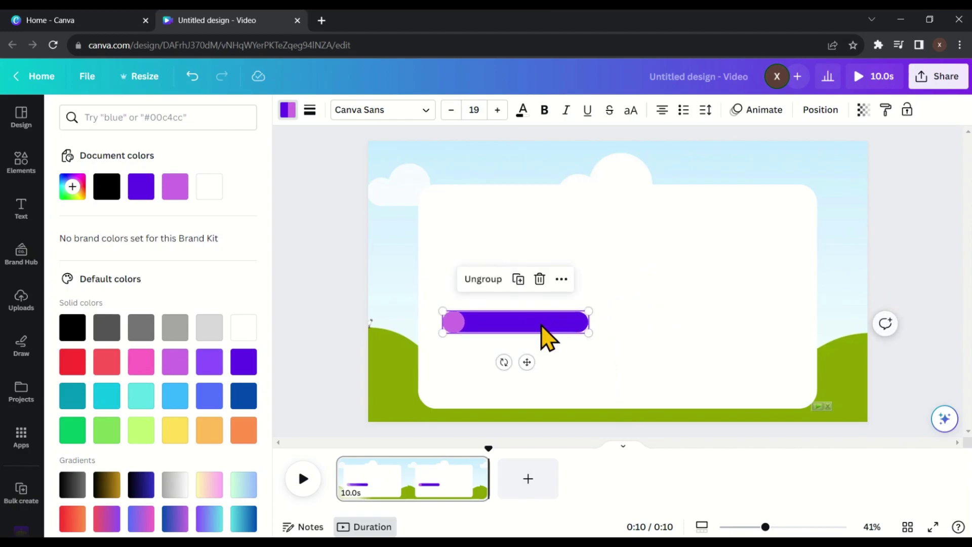
Show the timing of the grouped violet bar and trim its duration to 7.9 seconds.
right_click(542, 326)
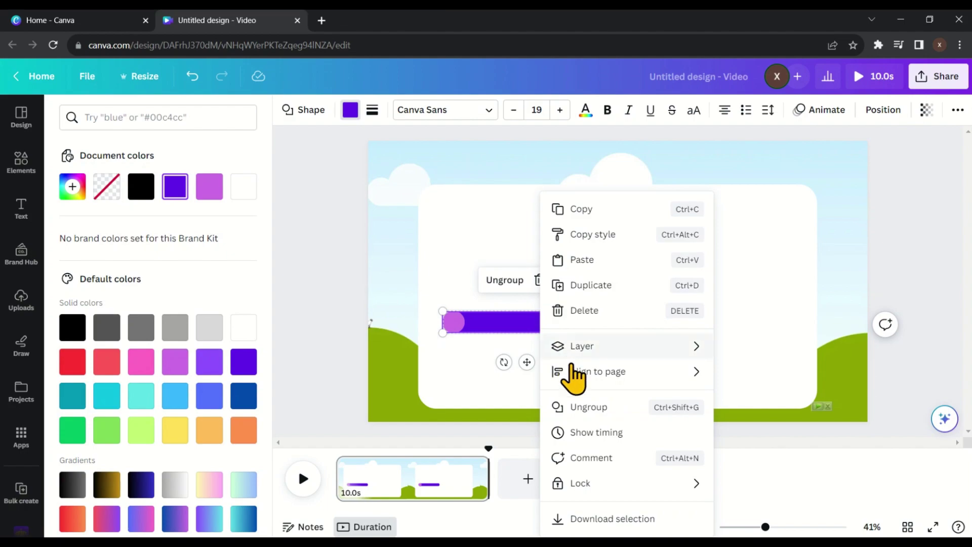
left_click(605, 433)
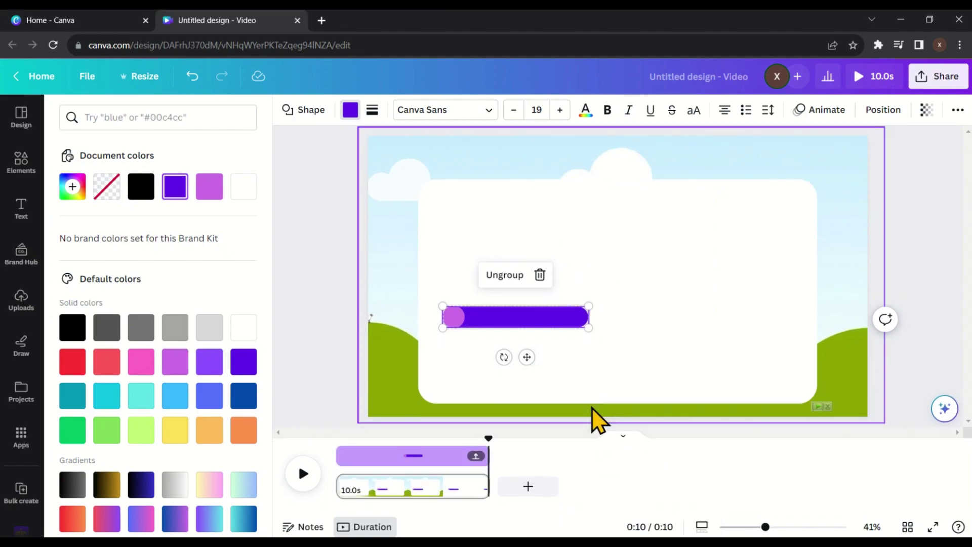
left_click_drag(460, 442, 516, 459)
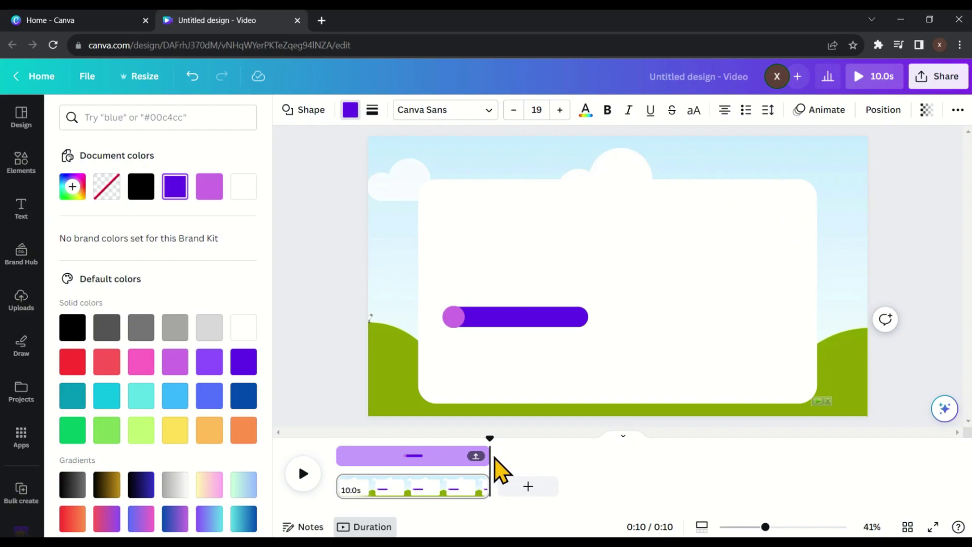
left_click_drag(474, 454, 467, 456)
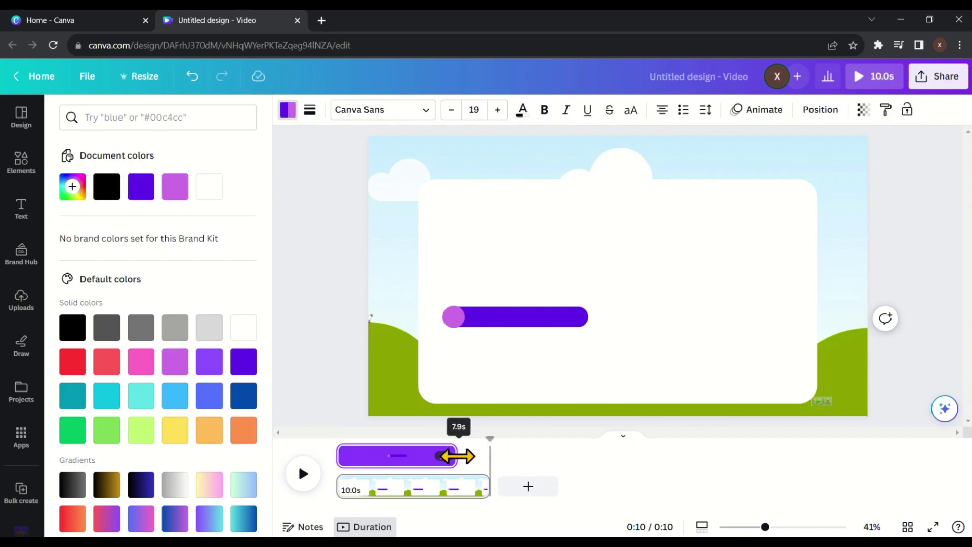
left_click_drag(458, 458, 458, 457)
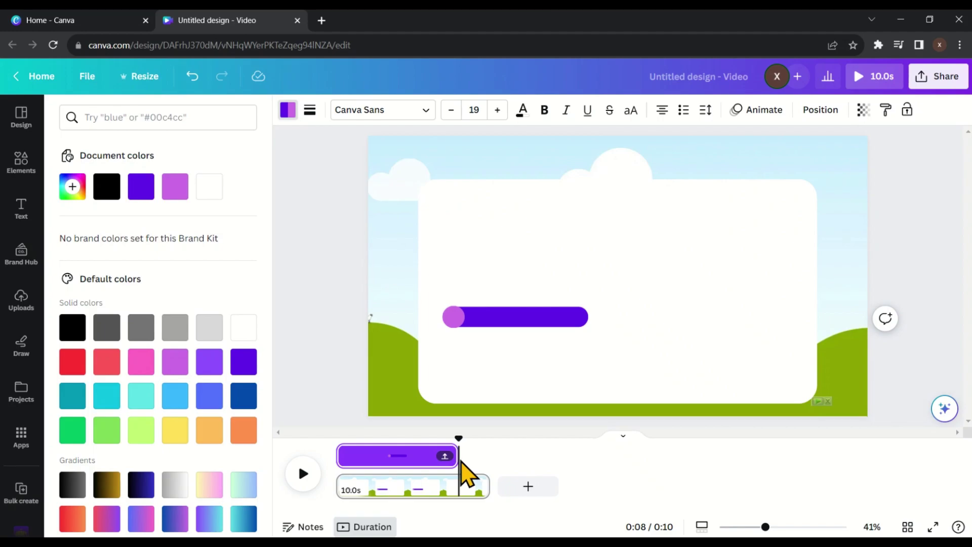
Animate the bar group with Neon on both enter and exit, and add the Flicker motion effect.
left_click(763, 114)
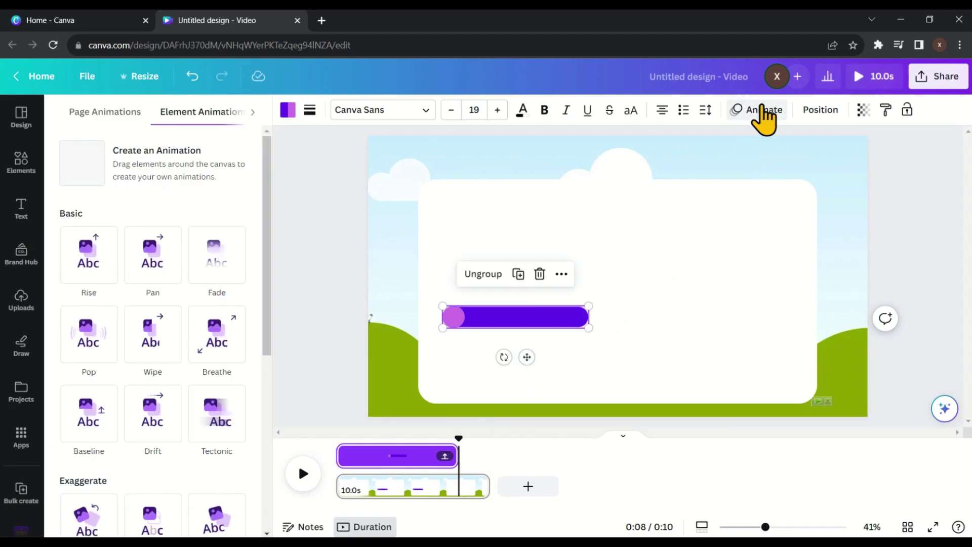
scroll(202, 350, "down", 2)
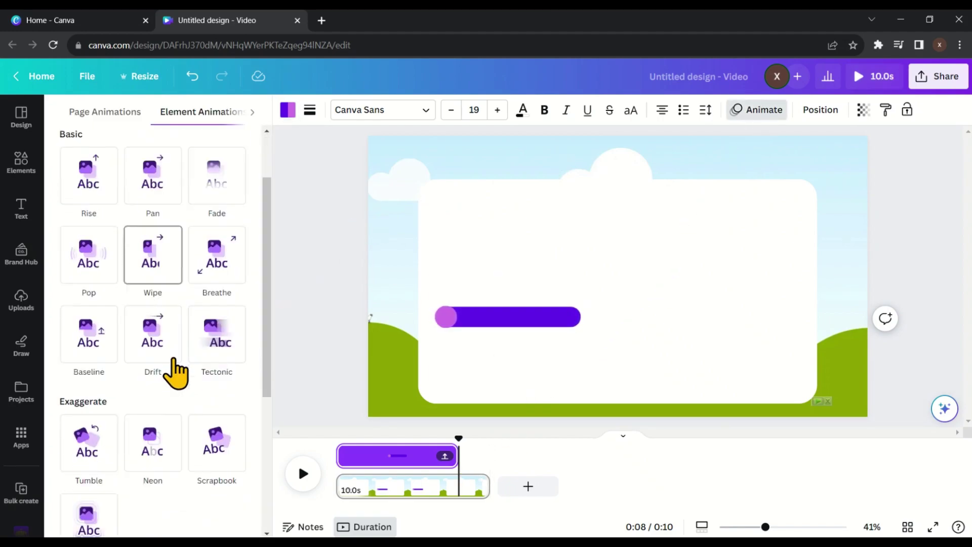
scroll(177, 370, "down", 3)
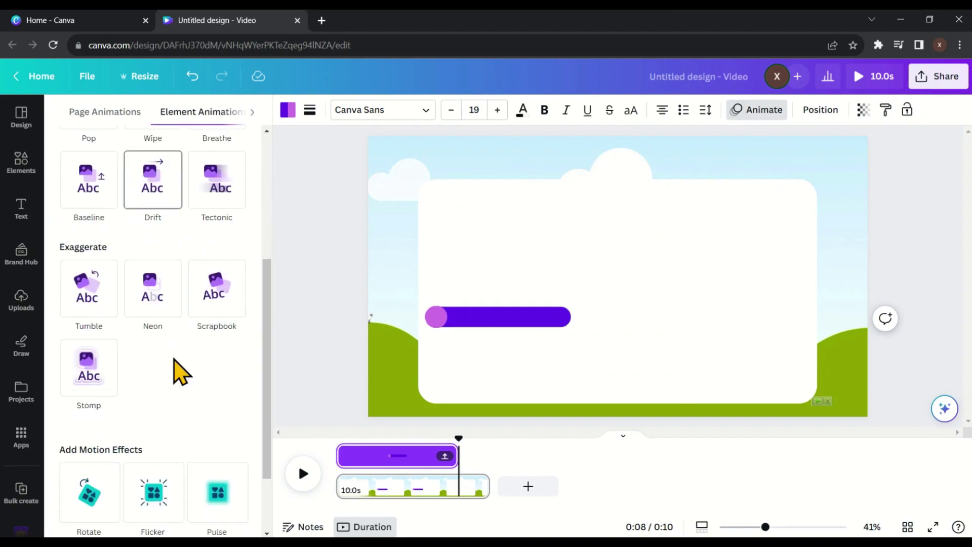
left_click(159, 286)
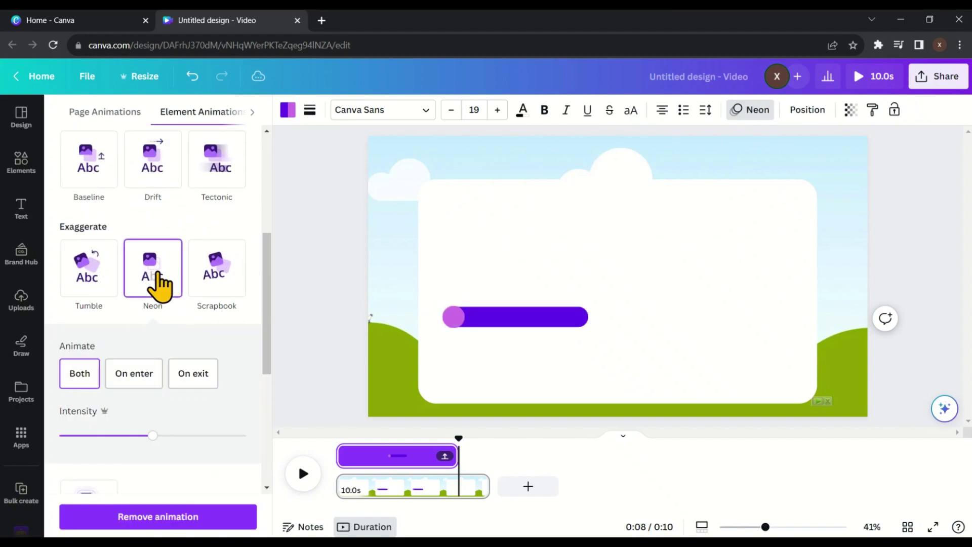
left_click(76, 384)
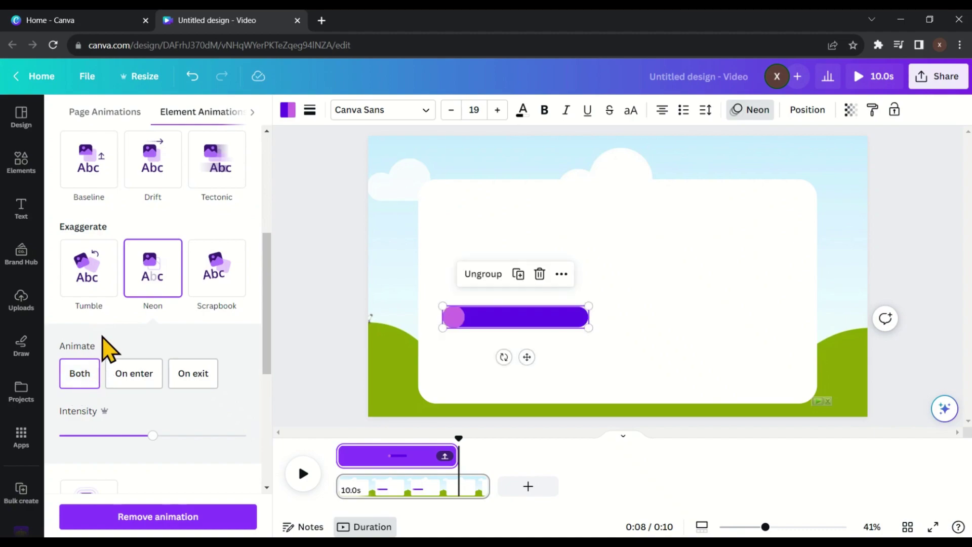
scroll(104, 343, "down", 5)
left_click(155, 357)
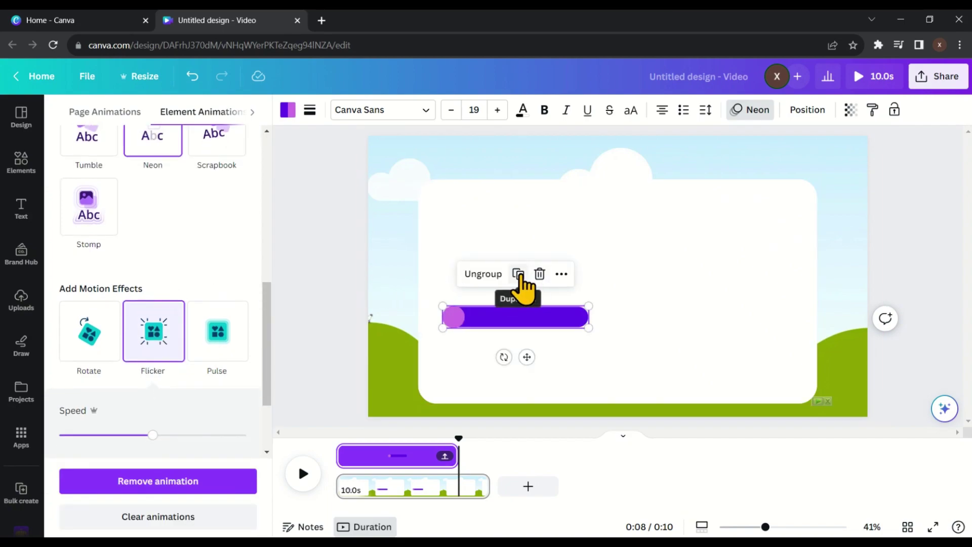
Duplicate the bar to the right side of the white panel, and duplicate the pair as a second row below.
left_click(521, 275)
left_click_drag(518, 324, 702, 324)
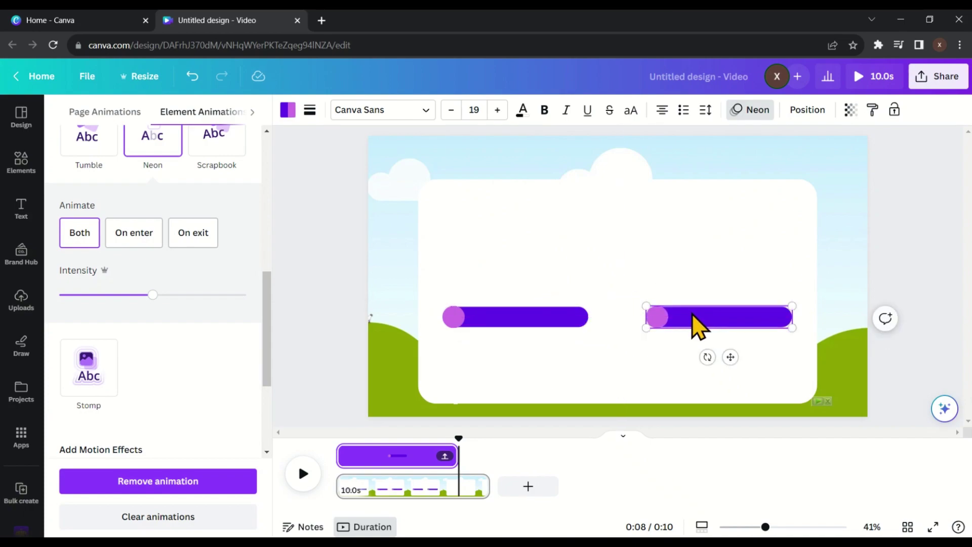
left_click(544, 324, "shift")
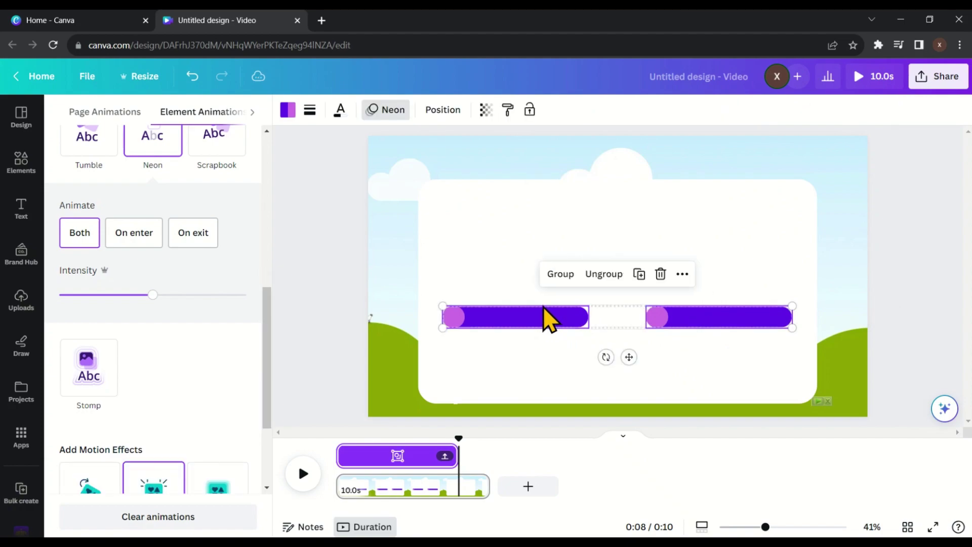
left_click(638, 274)
left_click_drag(596, 315, 574, 330)
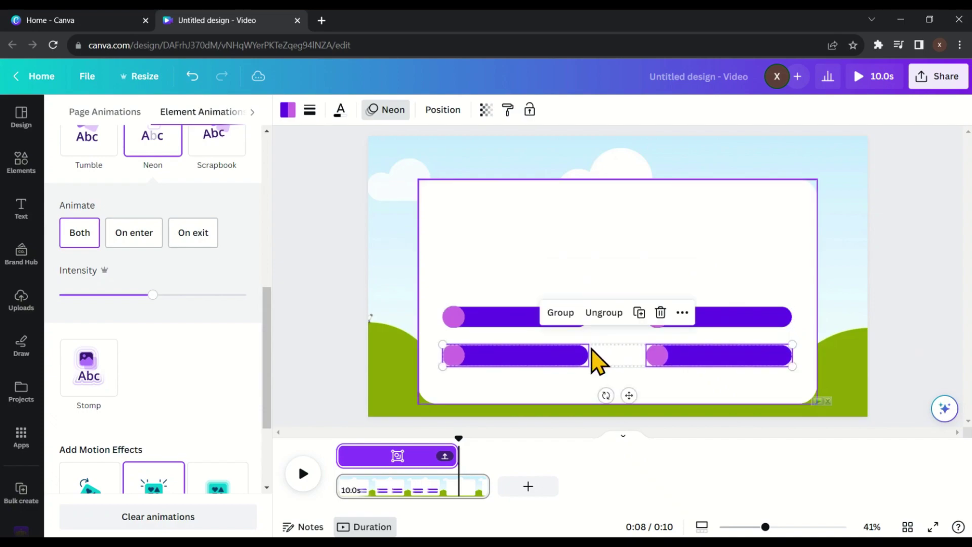
Play the page from the start to preview the timing and animation of the four answer bars.
left_click_drag(437, 440, 336, 494)
left_click(303, 473)
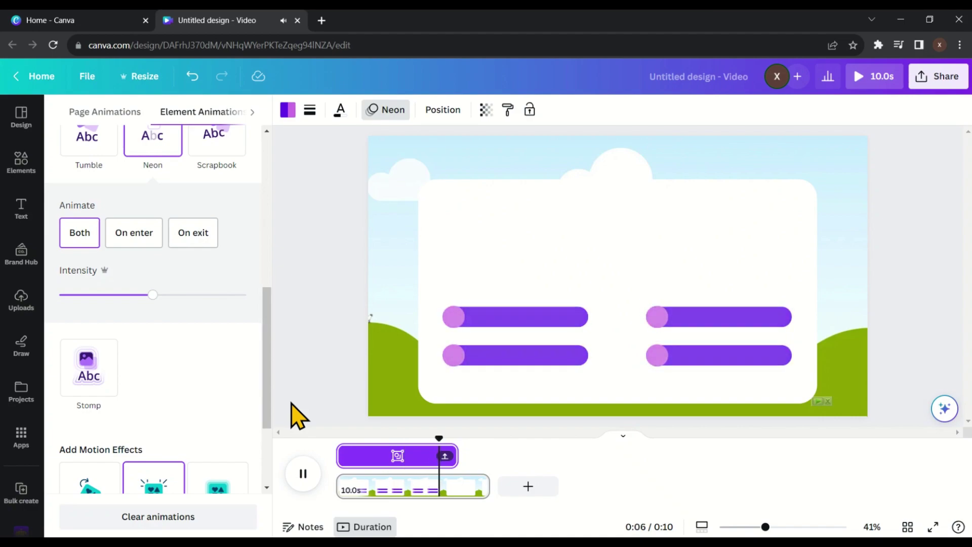
key("space")
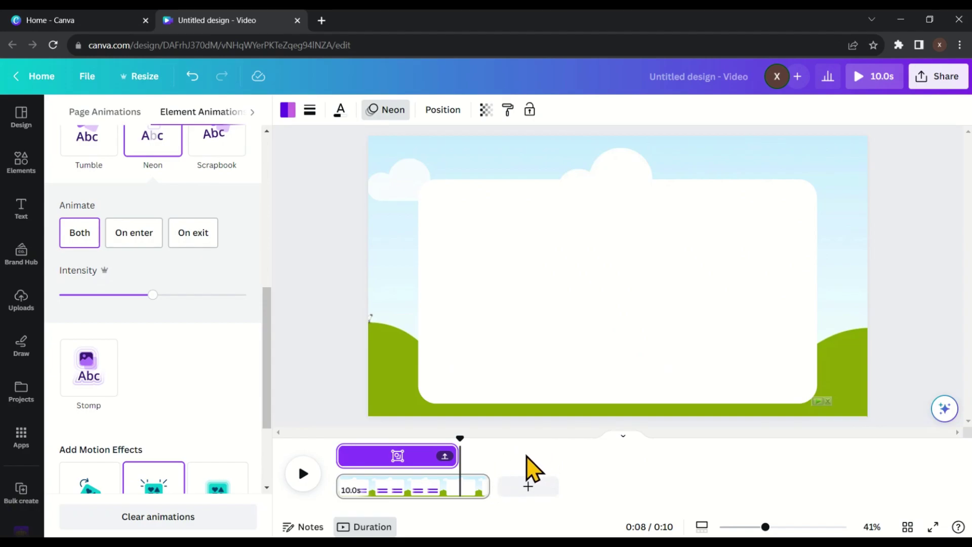
Add a subheading near the start of the page's timeline and replace its text with "A".
left_click(347, 458)
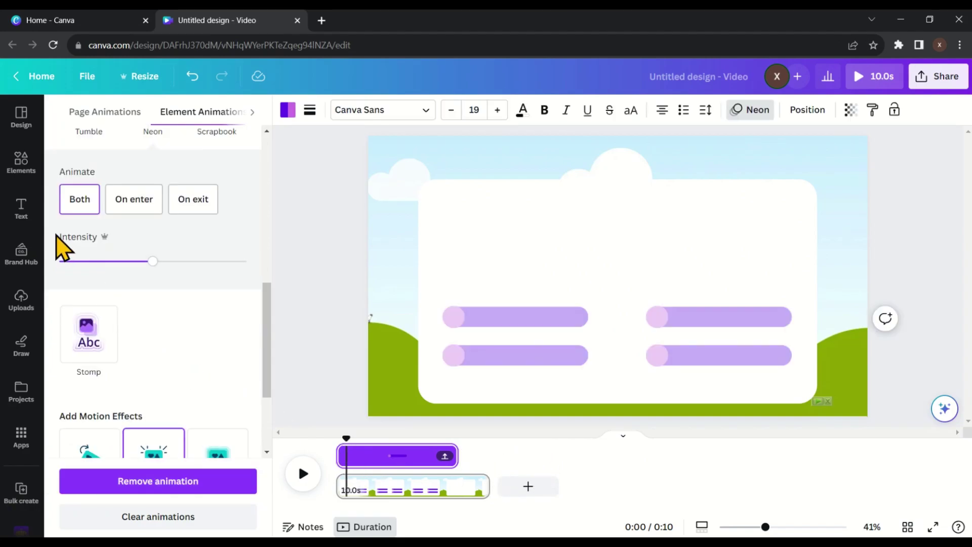
left_click(22, 208)
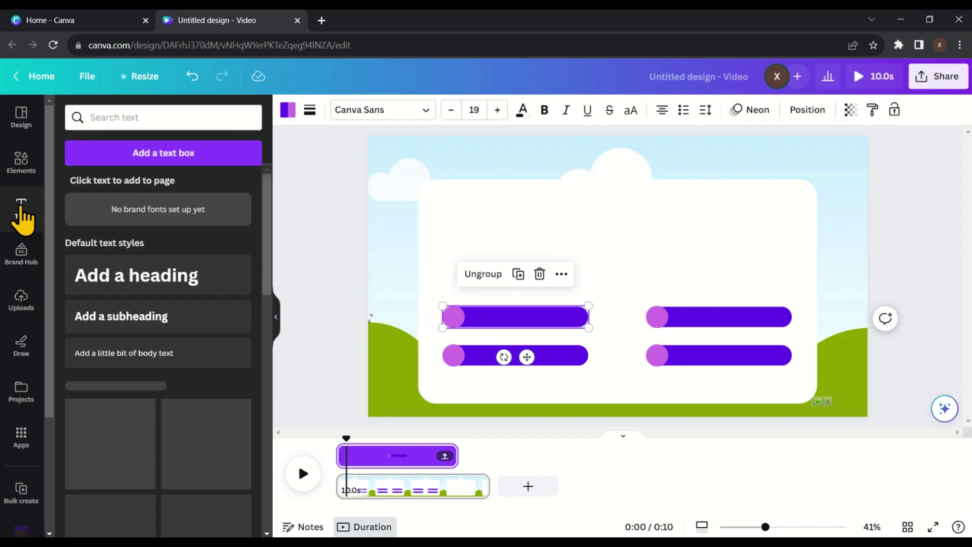
left_click_drag(135, 319, 519, 334)
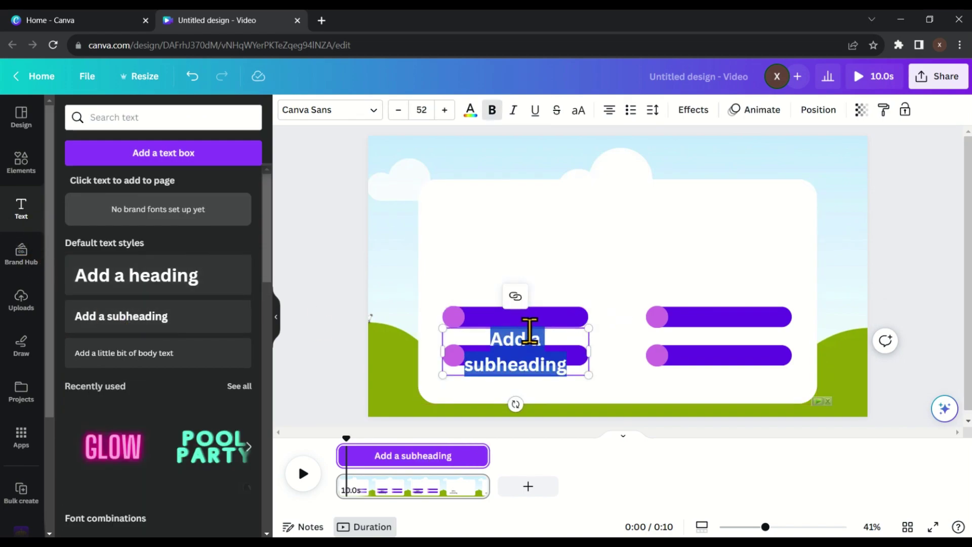
type("A")
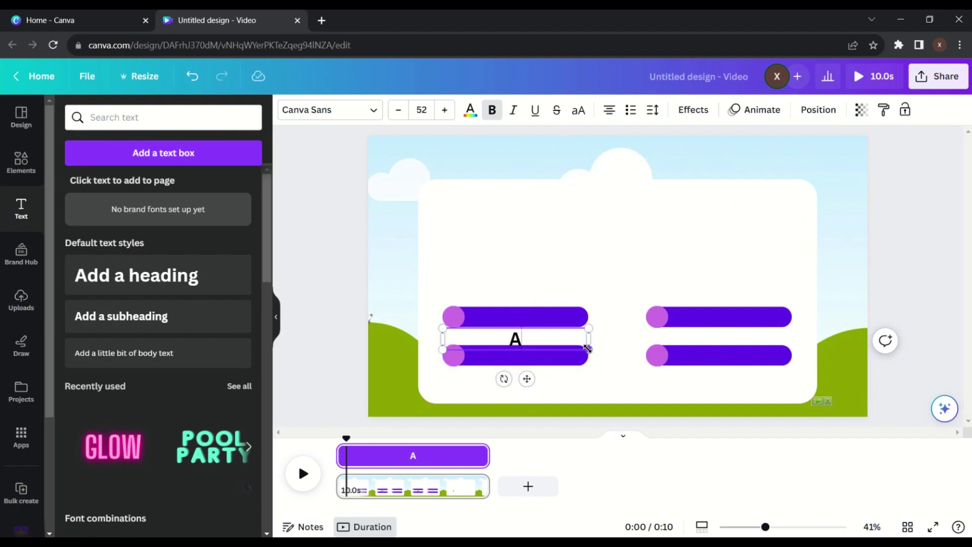
Narrow the "A" text box to the letter and center it on the circle of the upper-left bar.
left_click_drag(589, 340, 465, 342)
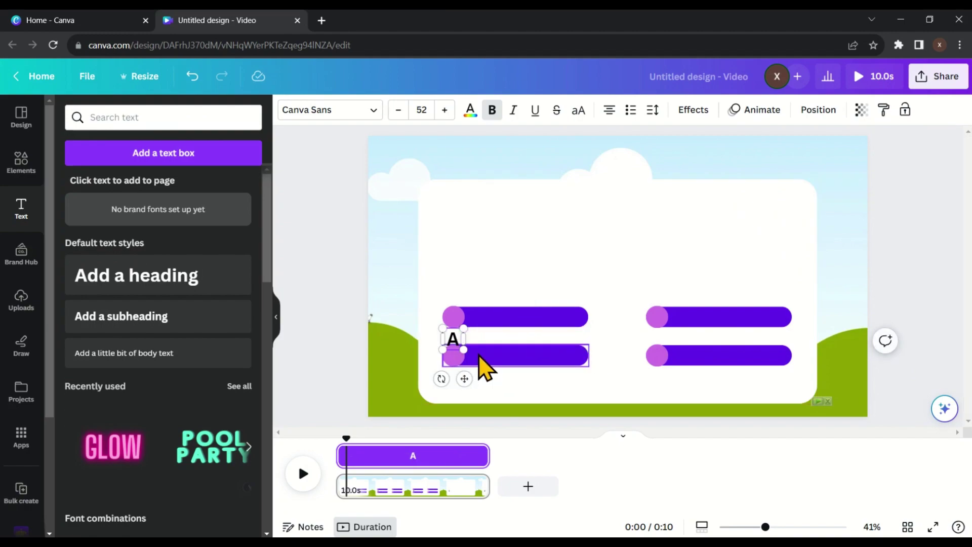
left_click_drag(463, 379, 456, 353)
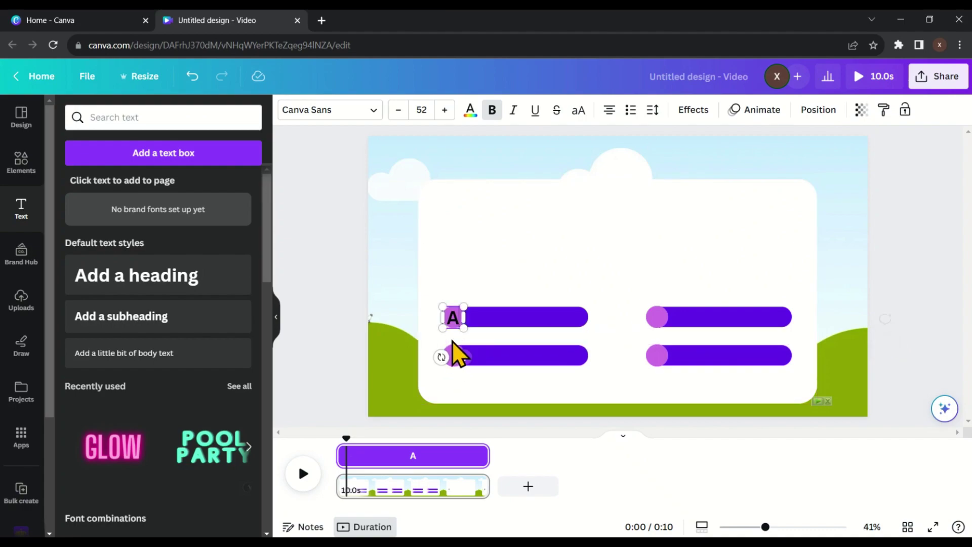
scroll(456, 336, "up", 3)
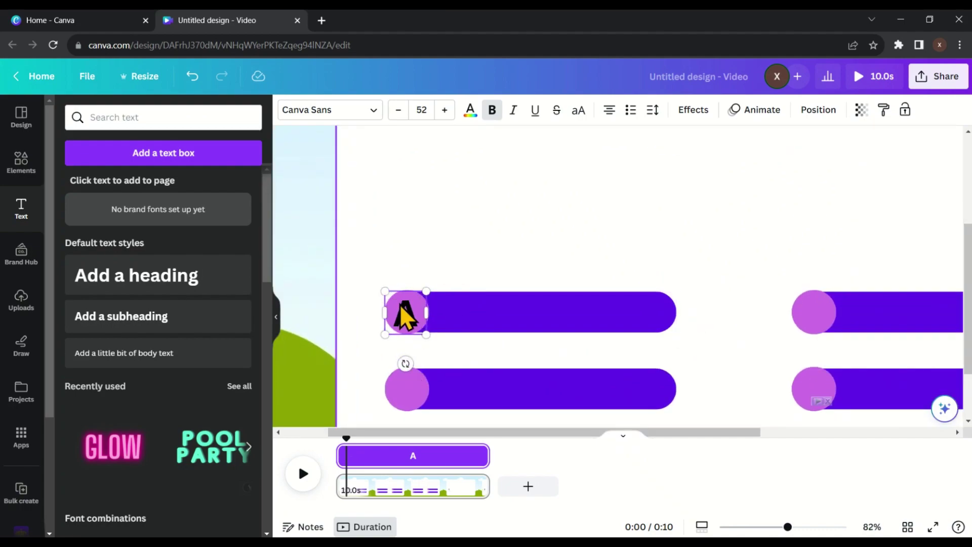
left_click(448, 235)
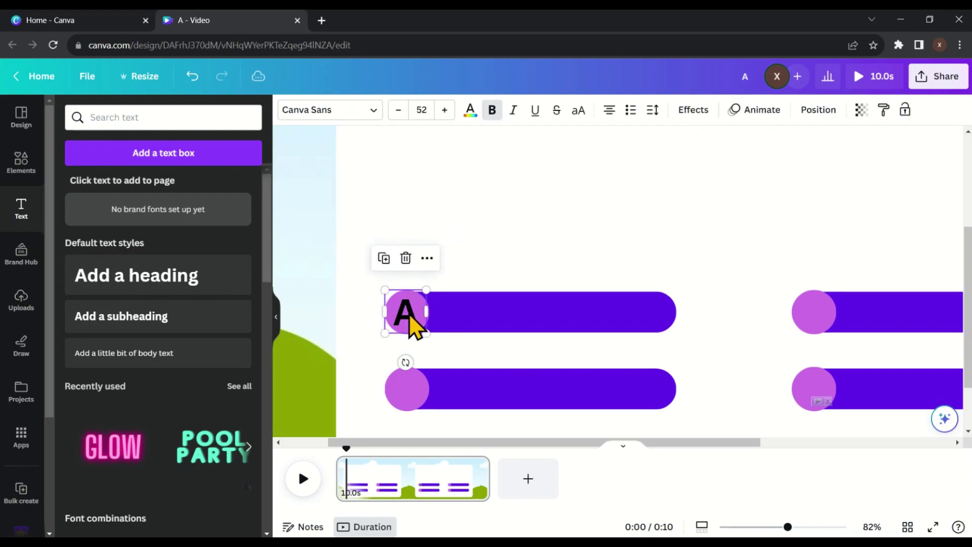
Animate the letter A with Block on both enter and exit, and add the Flicker motion effect.
left_click(782, 113)
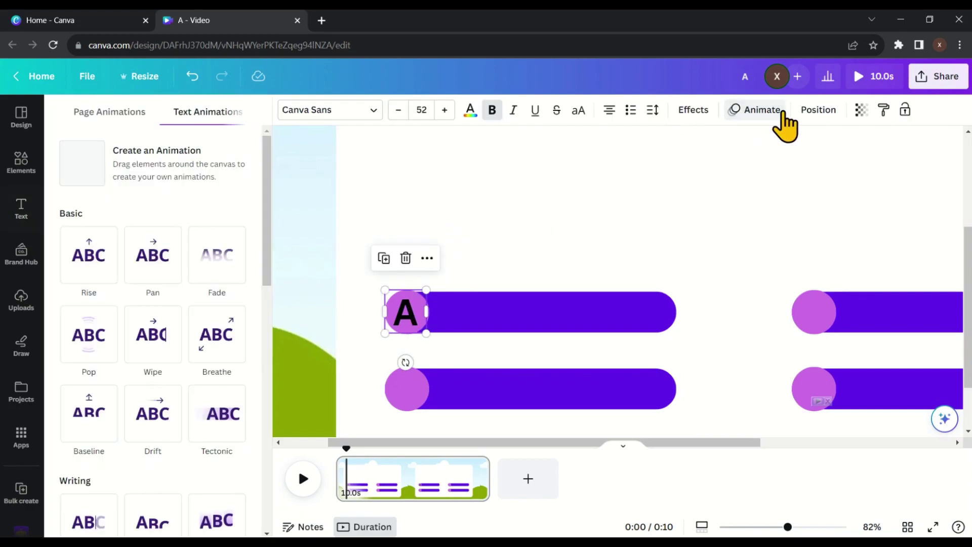
scroll(169, 267, "down", 4)
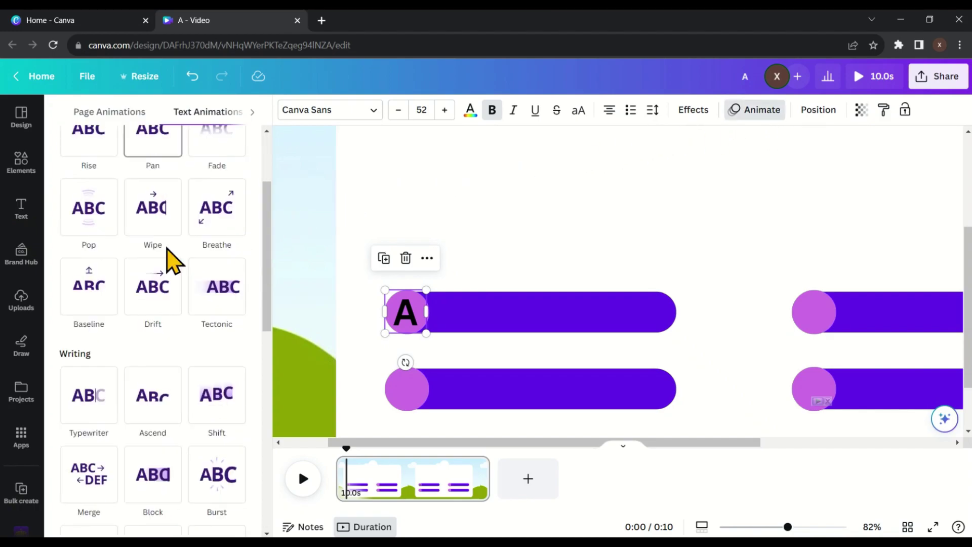
scroll(169, 299, "down", 4)
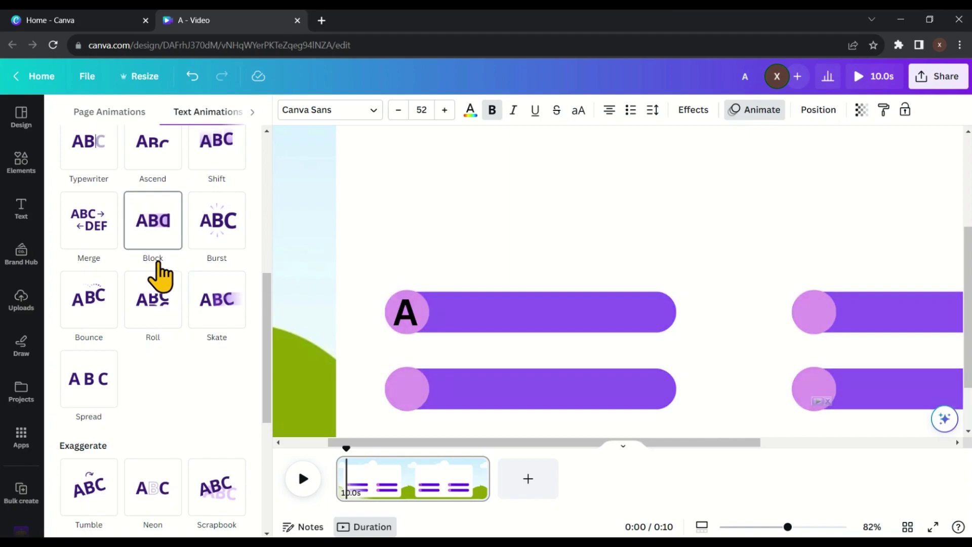
left_click(153, 207)
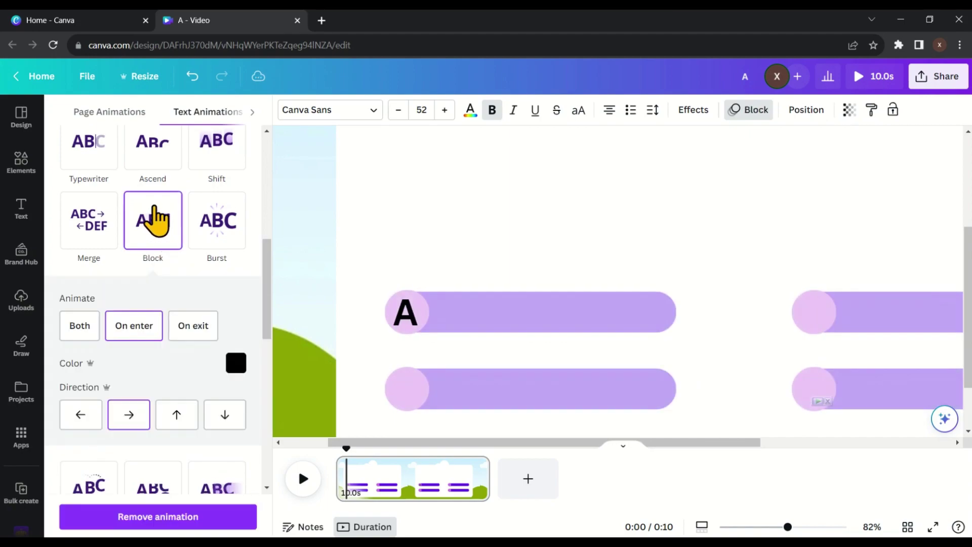
left_click(79, 327)
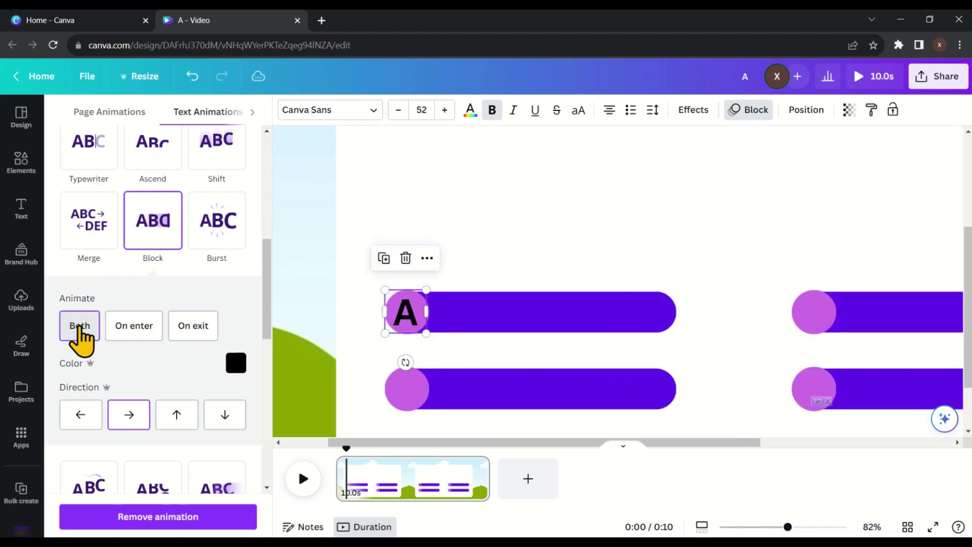
scroll(86, 340, "down", 10)
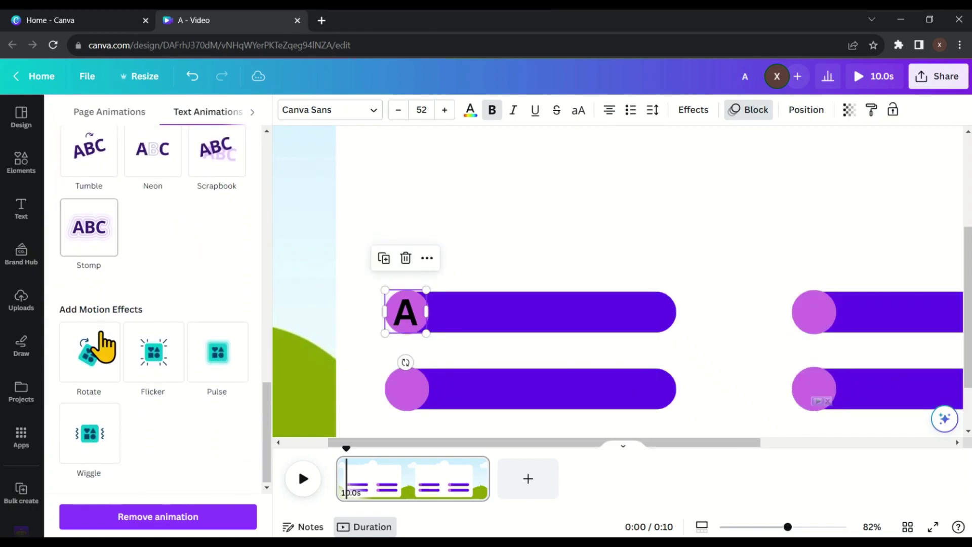
left_click(157, 354)
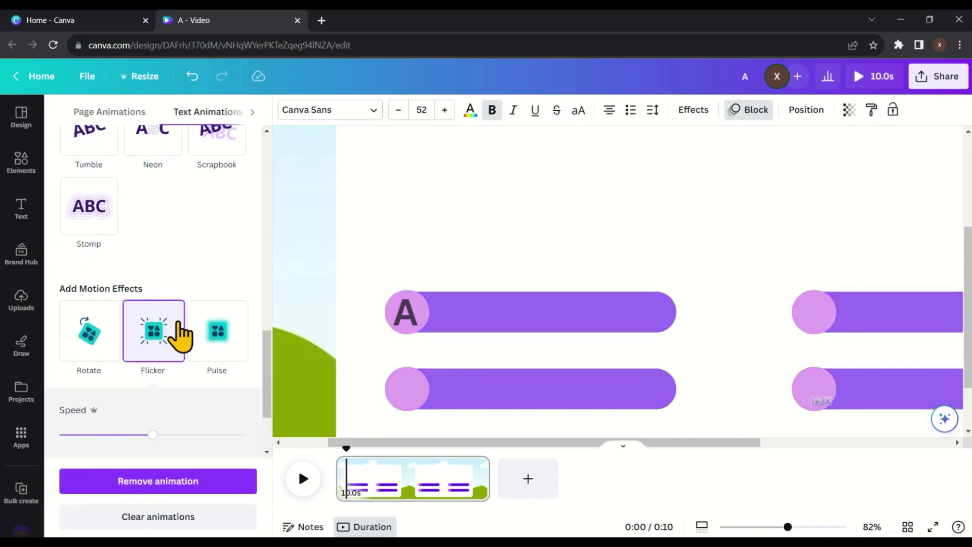
Show the timing of the letter A and trim its end to about 8 seconds.
left_click(405, 311)
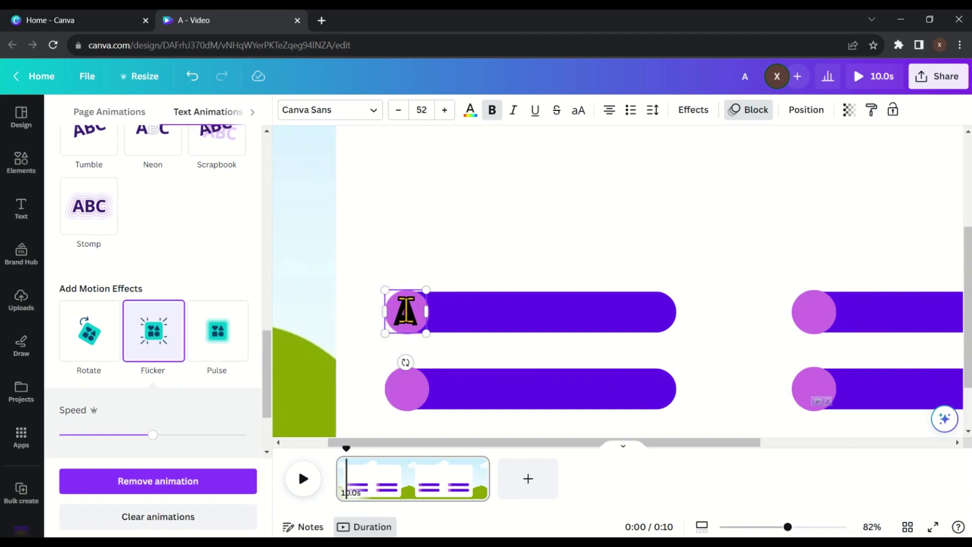
right_click(410, 317)
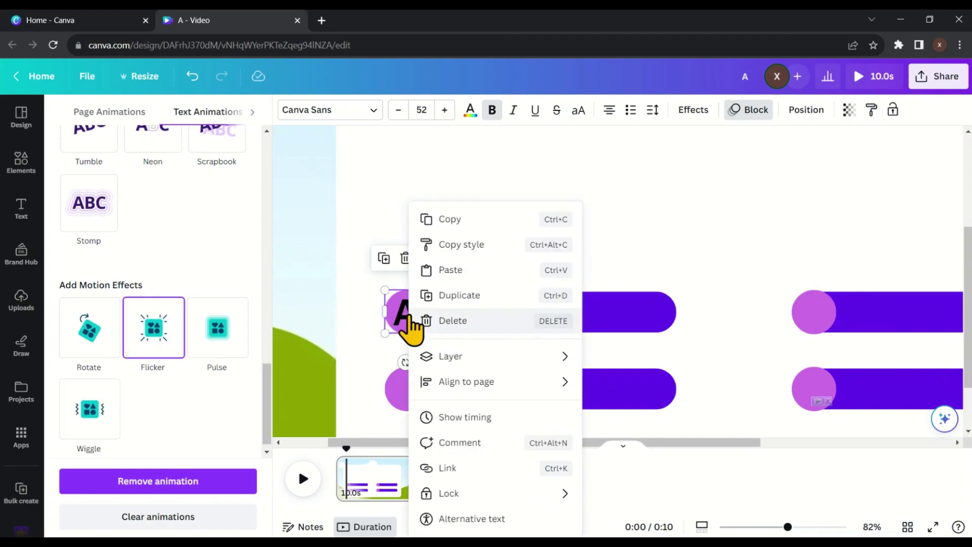
left_click(481, 417)
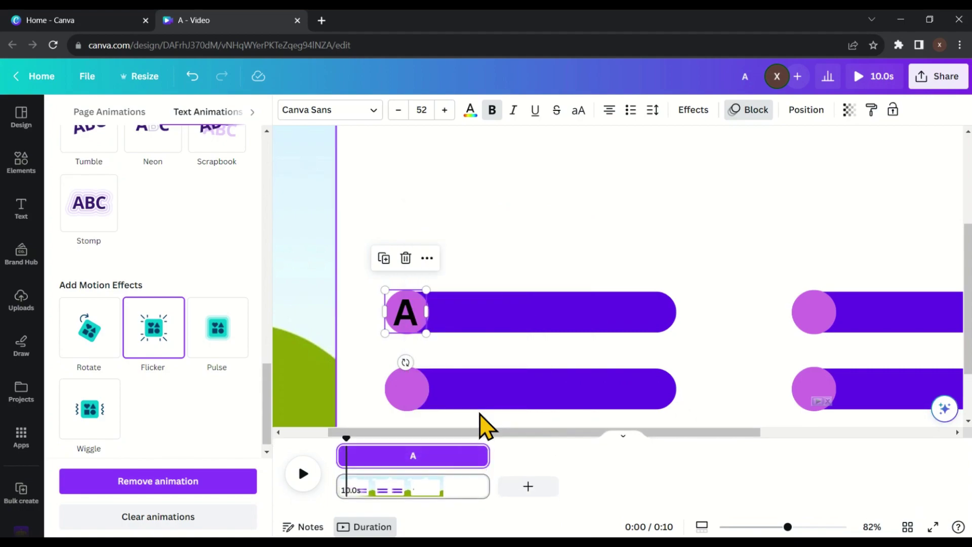
left_click_drag(474, 453, 459, 455)
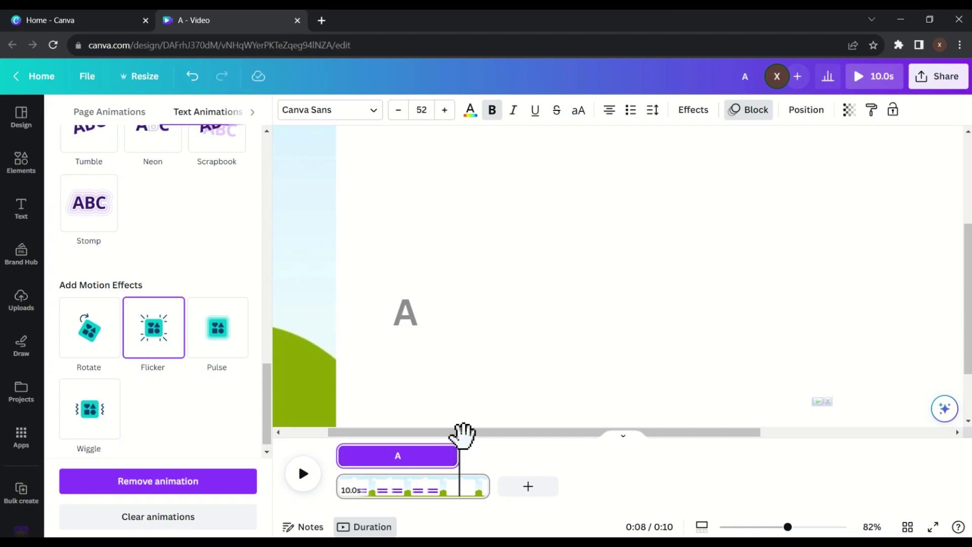
Return to the start of the timeline and duplicate the letter A onto the circle of the upper-right bar.
left_click_drag(459, 441, 358, 436)
left_click(408, 320)
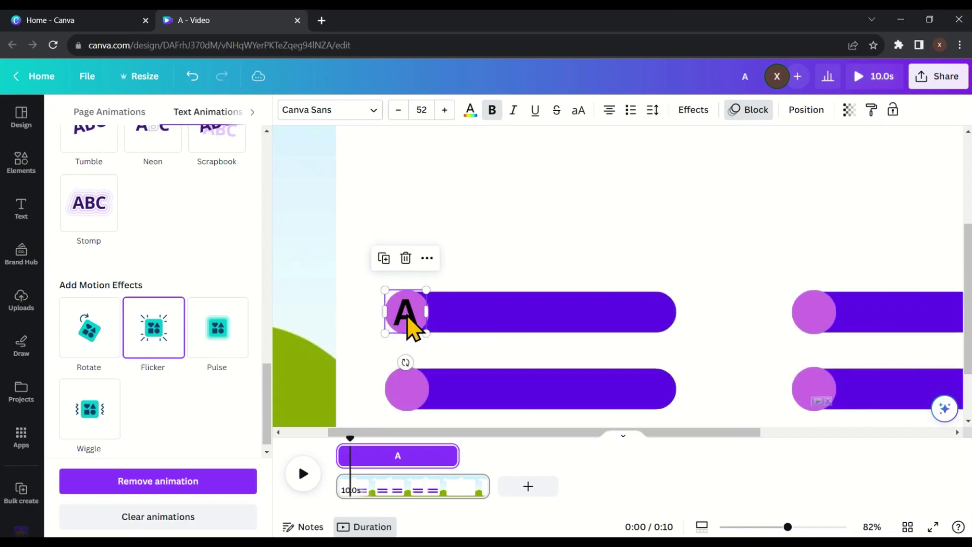
left_click(384, 258)
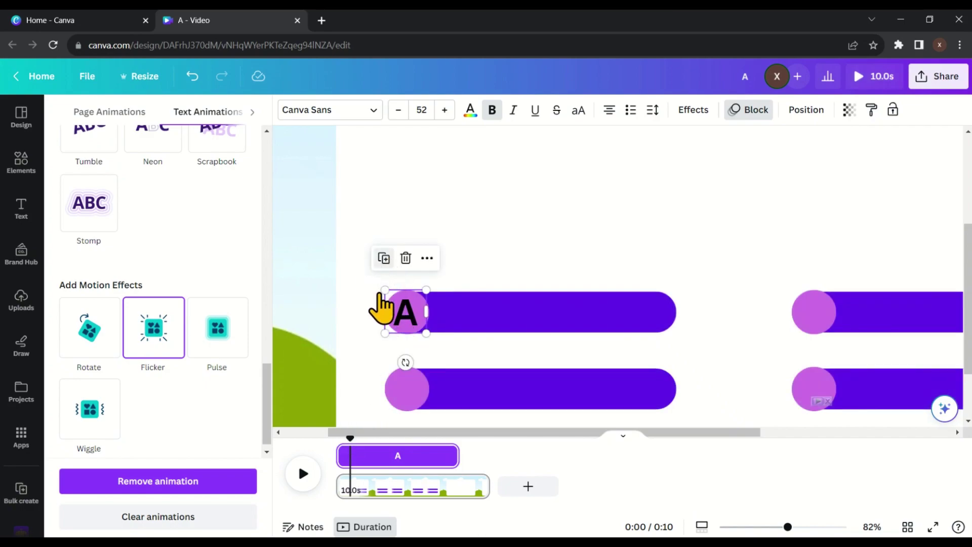
left_click_drag(414, 327, 814, 313)
Duplicate both letter A texts together and align the copies on the circles of the two lower bars.
left_click(420, 322, "shift")
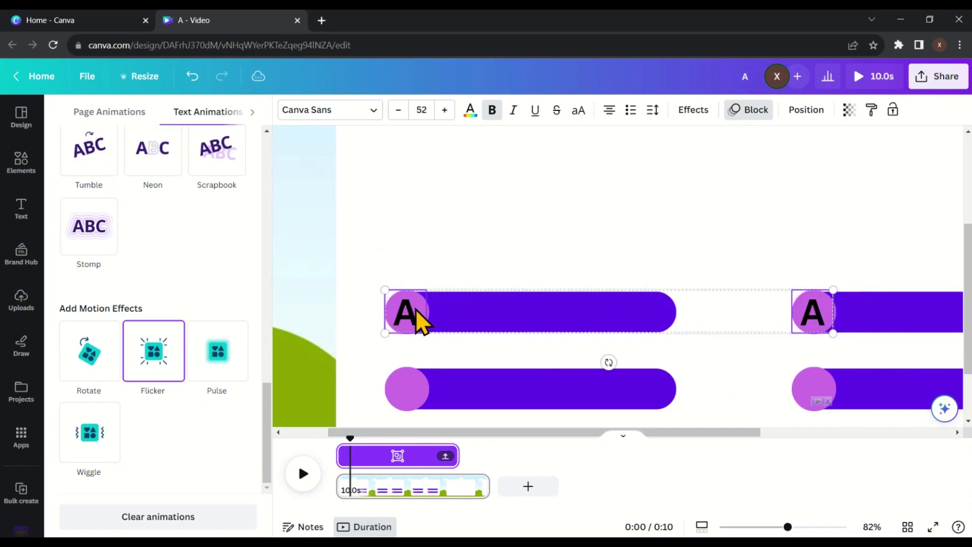
left_click(403, 326)
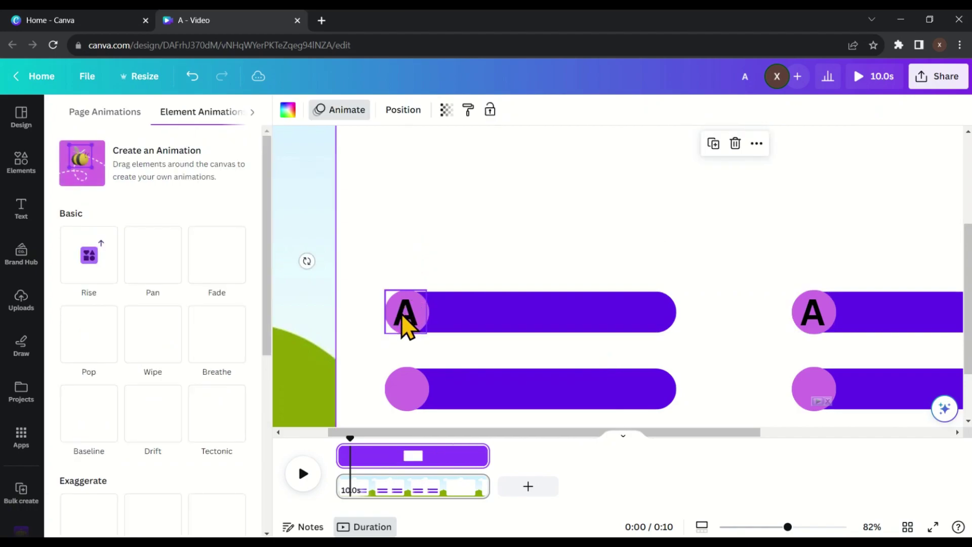
left_click(812, 324, "shift")
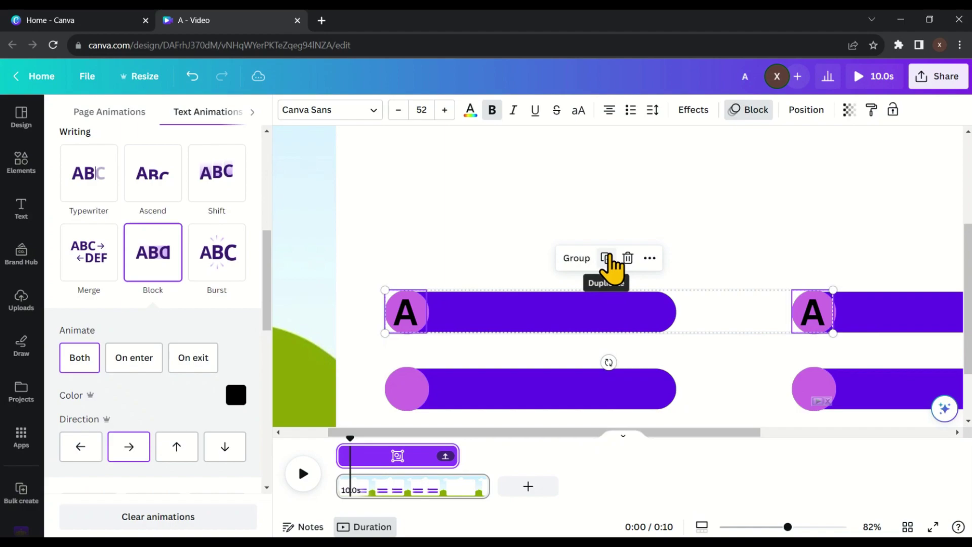
left_click(608, 258)
left_click_drag(634, 330, 576, 388)
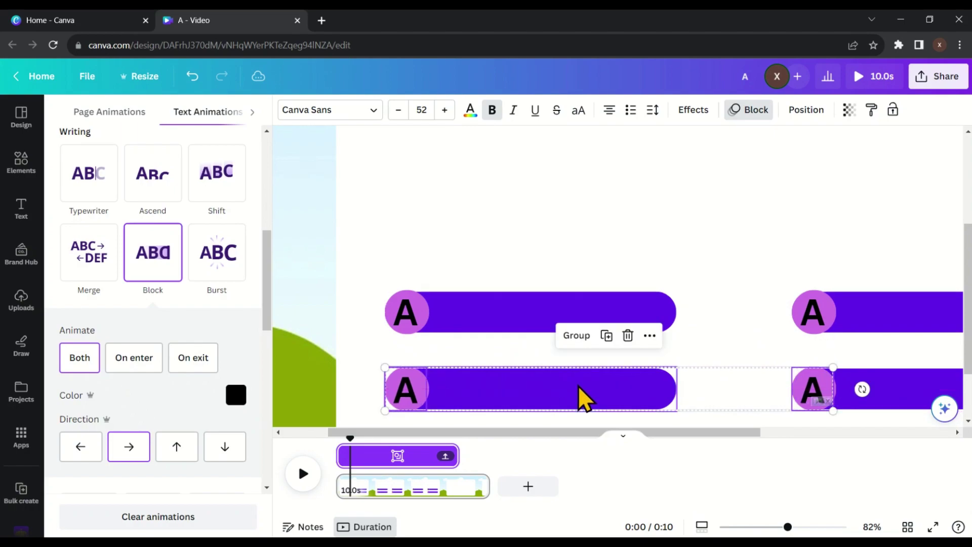
Change the letter on the upper-right bar to "B", the lower-left to "C" and the lower-right to "D".
left_click(812, 306)
left_click(812, 310)
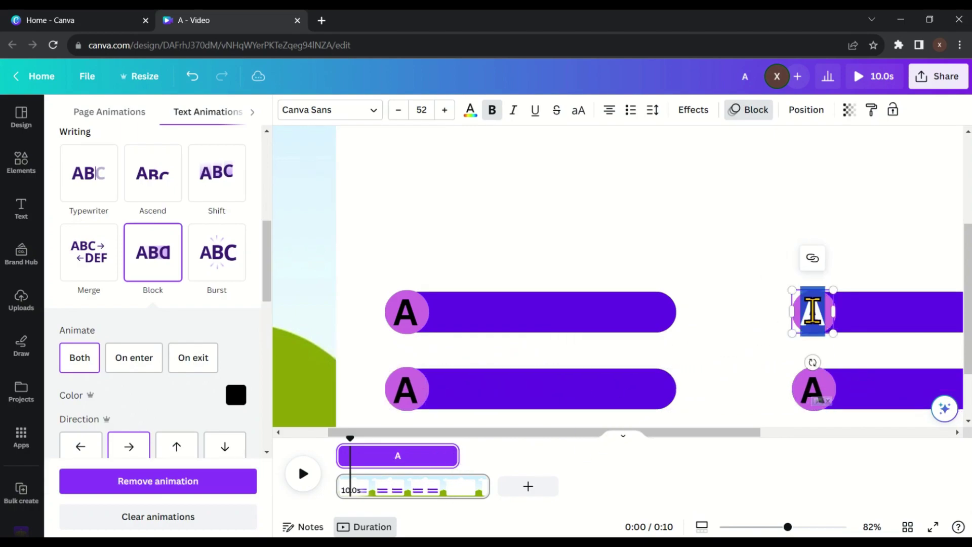
type("B")
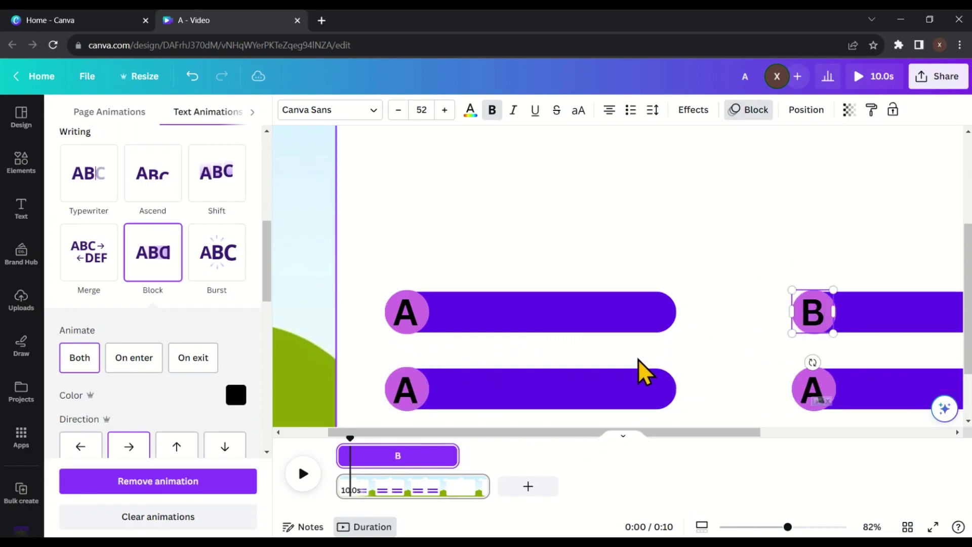
double_click(409, 390)
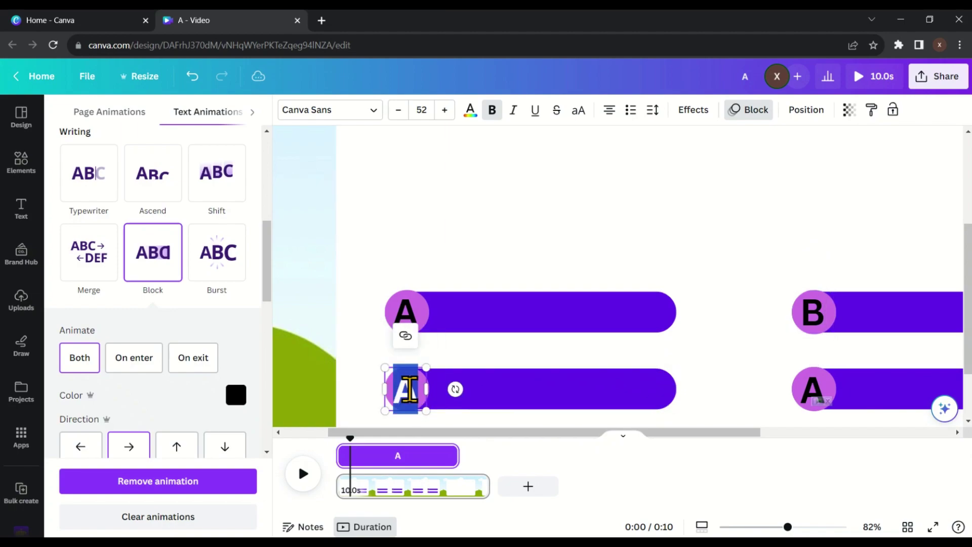
type("C")
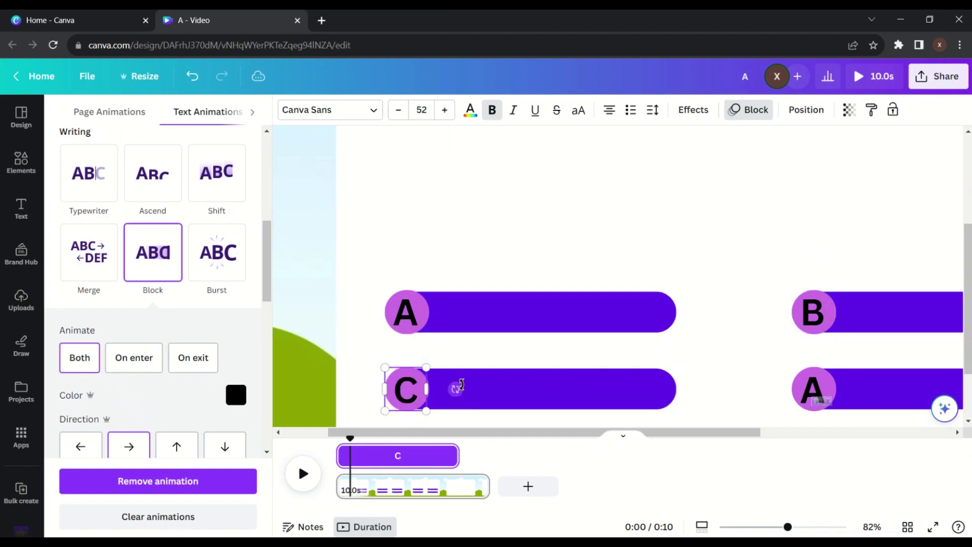
left_click(821, 397)
left_click(816, 386)
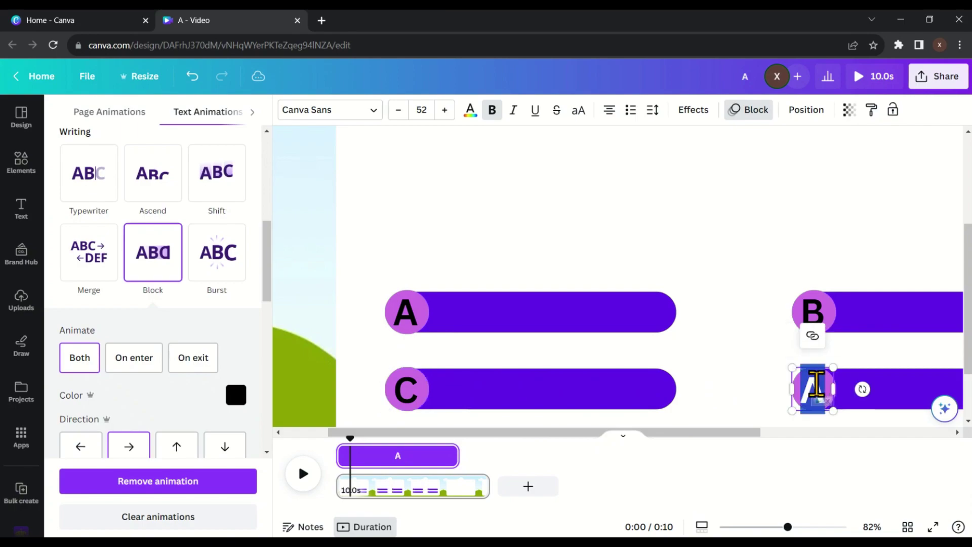
type("D")
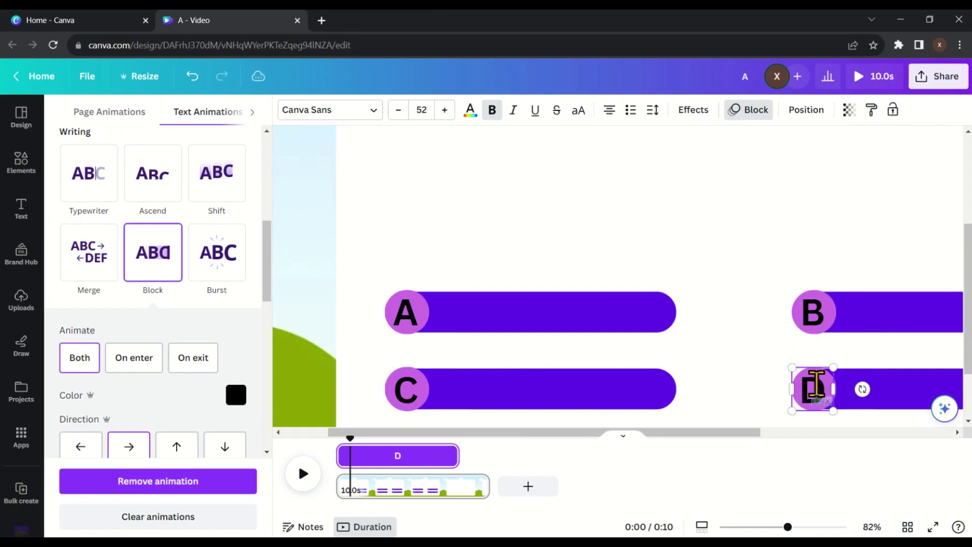
Duplicate the letter D, place the copy beside its circle as left-aligned answer text and widen it along the lower-right bar.
scroll(649, 354, "down", 5)
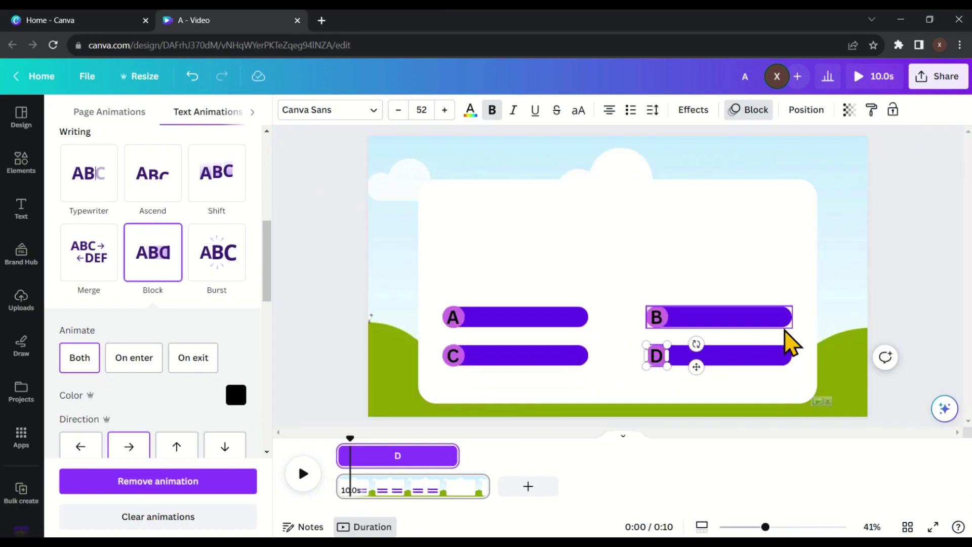
left_click(777, 337)
left_click(706, 368)
left_click(664, 373)
scroll(664, 373, "up", 3)
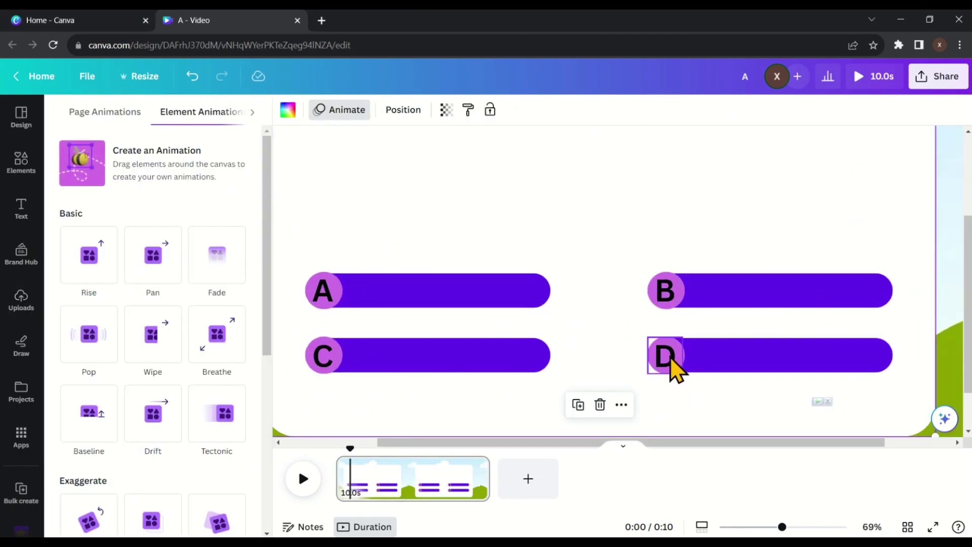
left_click(673, 370)
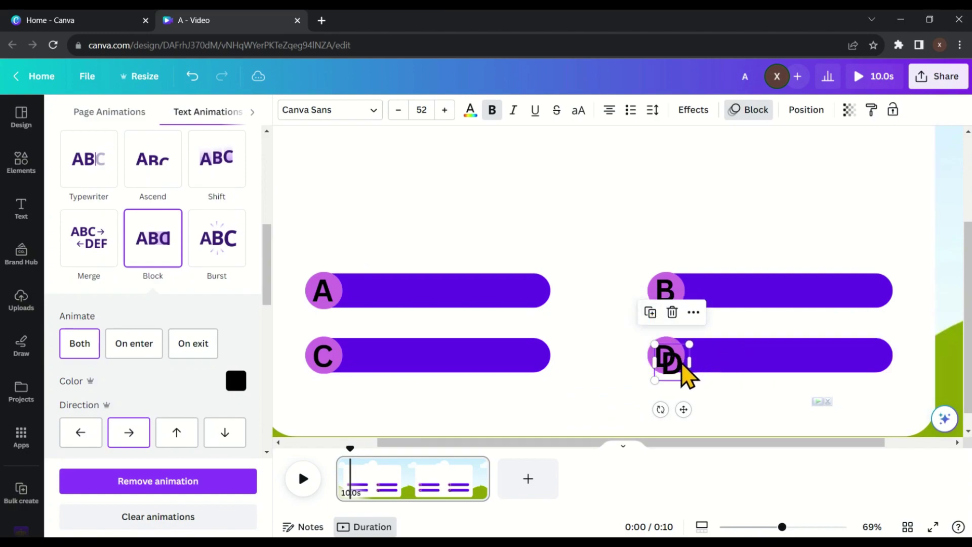
left_click_drag(679, 362, 882, 354)
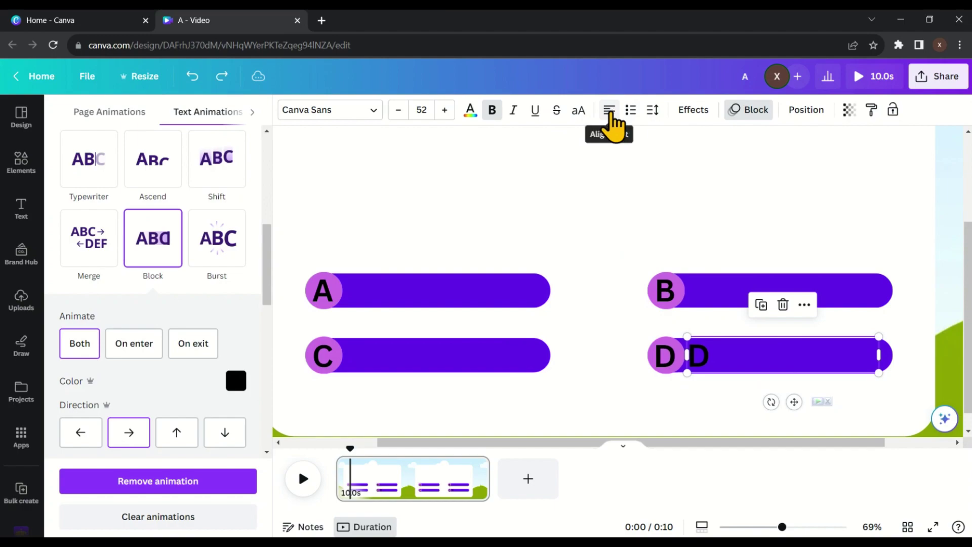
Set the lower-right answer text's font size to 40 and center it vertically within the bar.
left_click(421, 110)
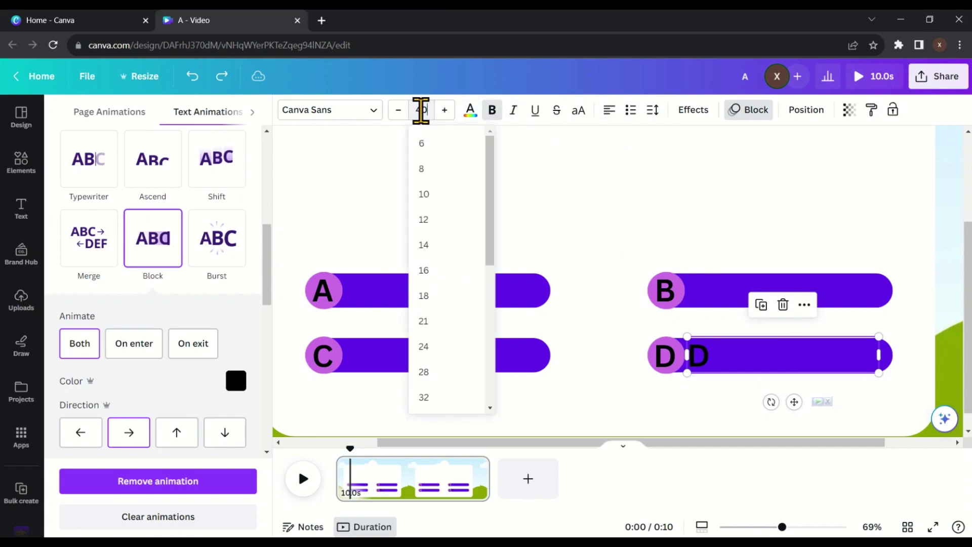
type("20")
key("Return")
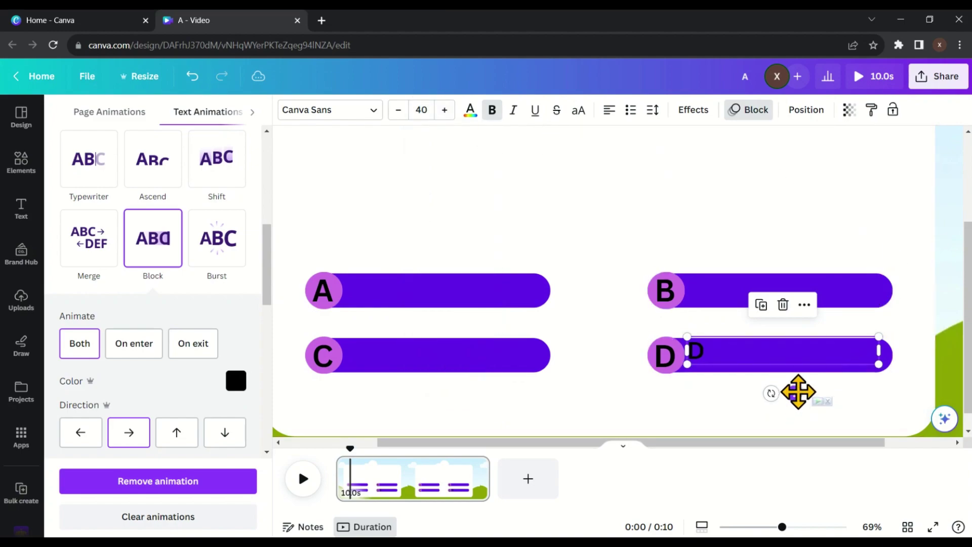
left_click_drag(798, 391, 797, 399)
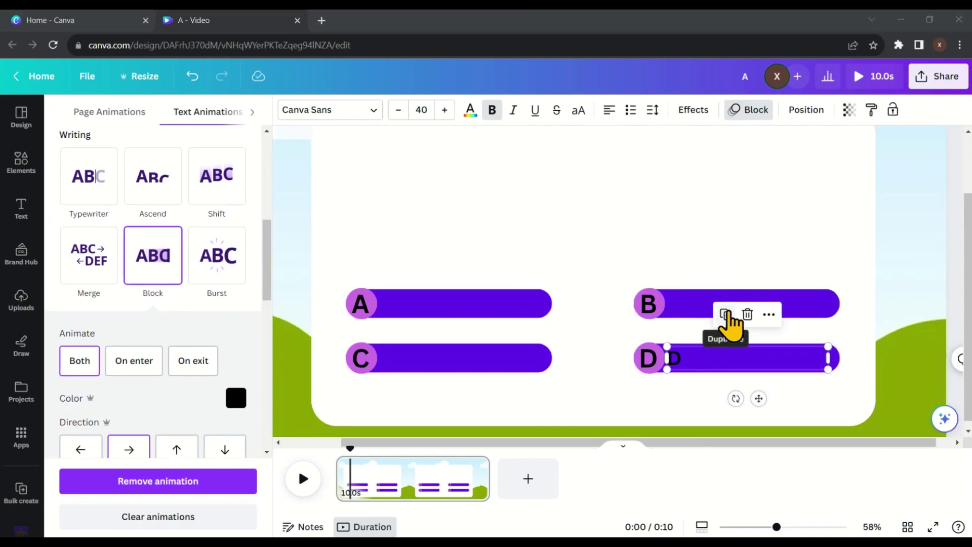
Copy the answer text box onto the upper-right, upper-left and lower-left bars, in the same position beside each letter.
left_click(725, 319)
left_click_drag(738, 360, 733, 300)
left_click(725, 261)
left_click_drag(737, 256, 444, 299)
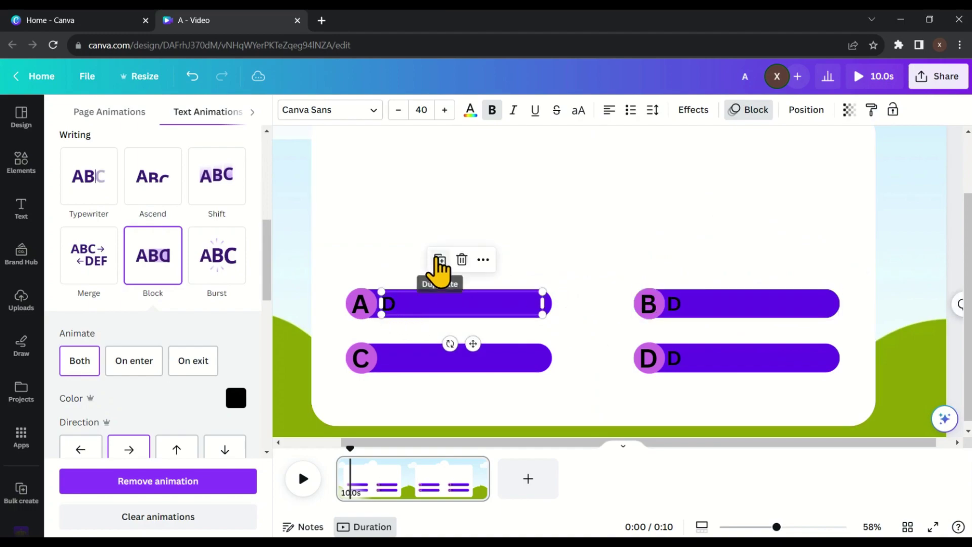
left_click(476, 332)
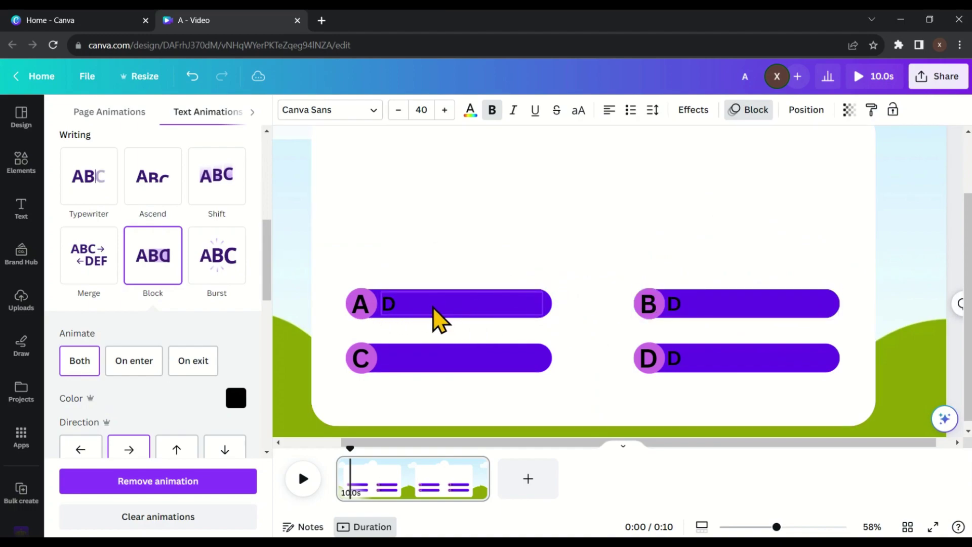
left_click(413, 309)
left_click(438, 259)
left_click_drag(447, 318, 444, 358)
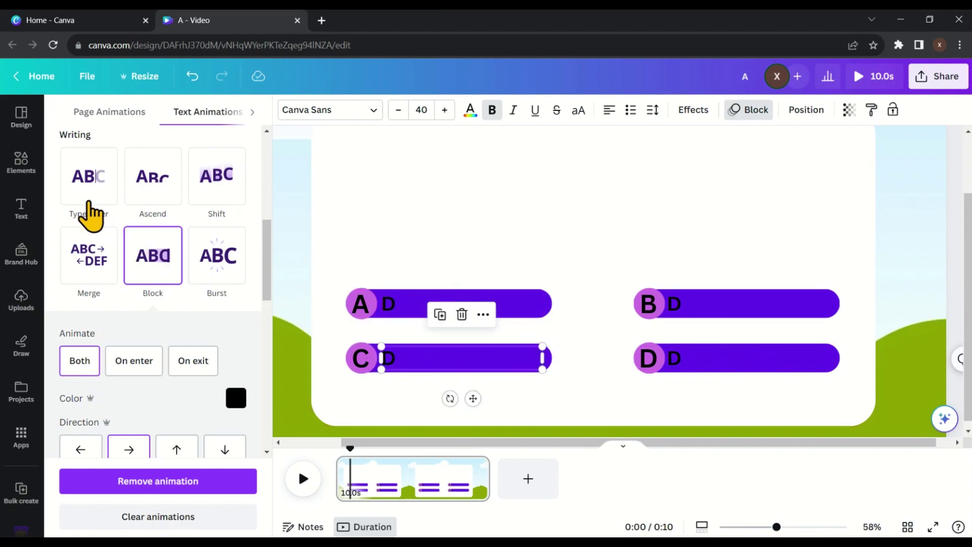
Add a rounded square above the answer bars and widen it on both sides into a rectangular box.
left_click(21, 161)
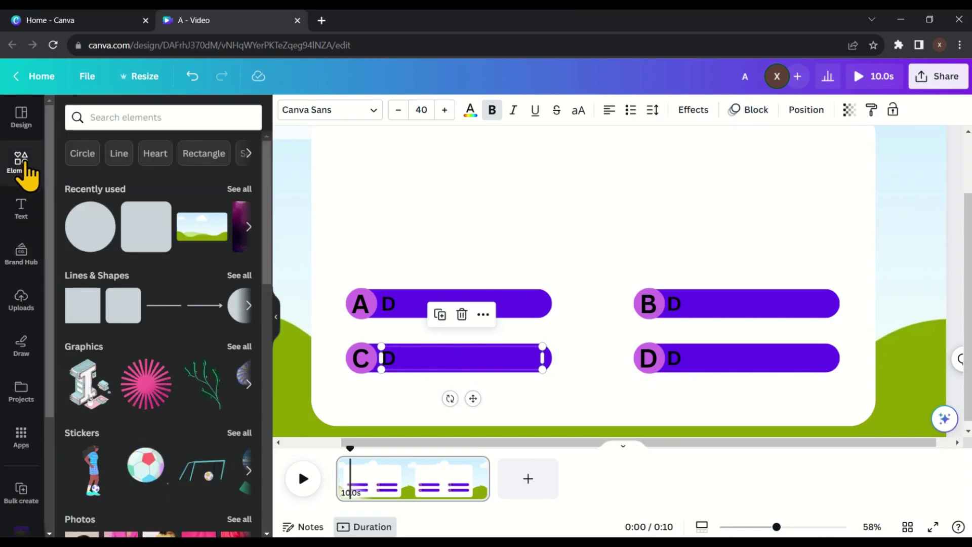
left_click(144, 234)
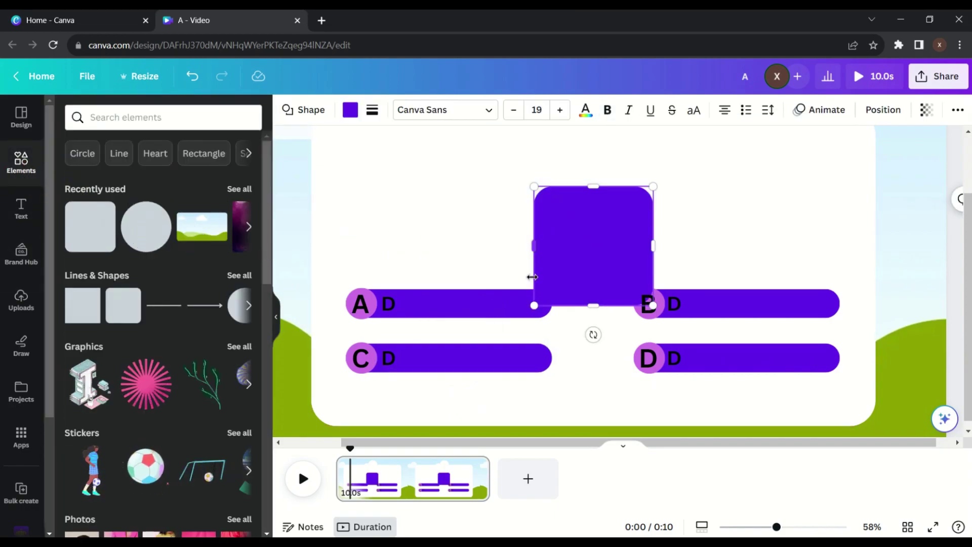
left_click_drag(520, 243, 455, 245)
left_click_drag(652, 246, 685, 241)
left_click(580, 232)
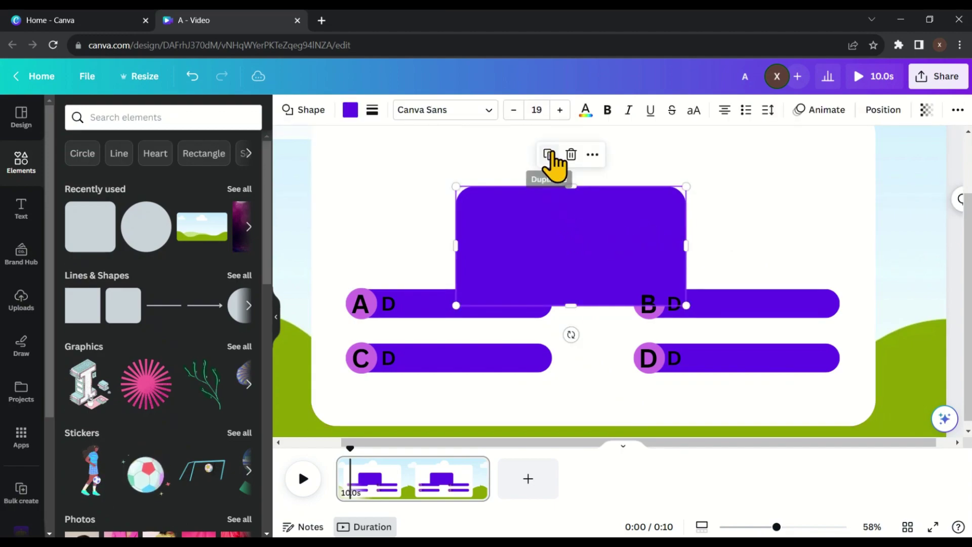
Duplicate the rounded box over the original and reduce the copy's height to a header strip along the top edge.
left_click(549, 154)
mouse_move(555, 249)
left_mouse_down()
mouse_move(551, 240)
mouse_move(555, 248)
left_mouse_up()
left_click_drag(571, 303, 563, 213)
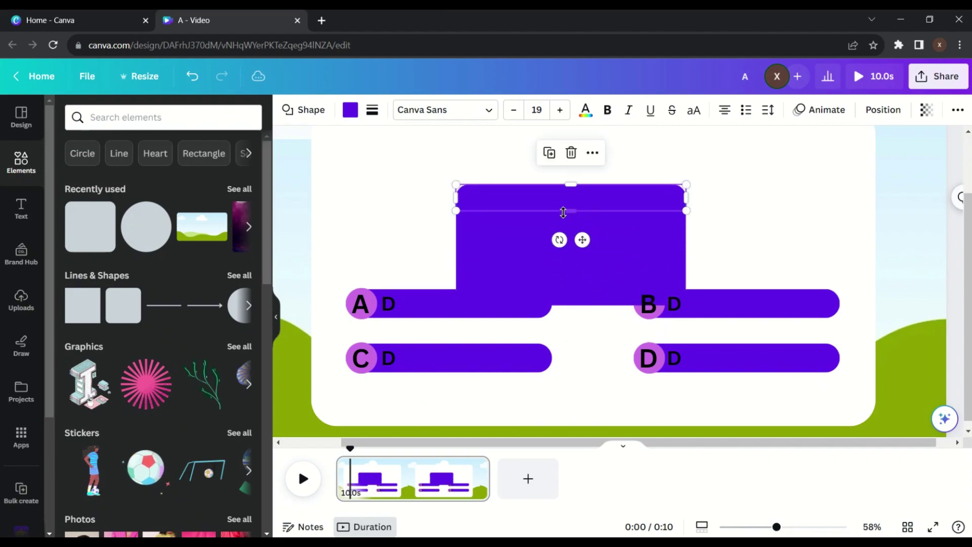
Fill the header strip with pink and make it slightly taller, flush with the top of the purple box.
left_click(350, 110)
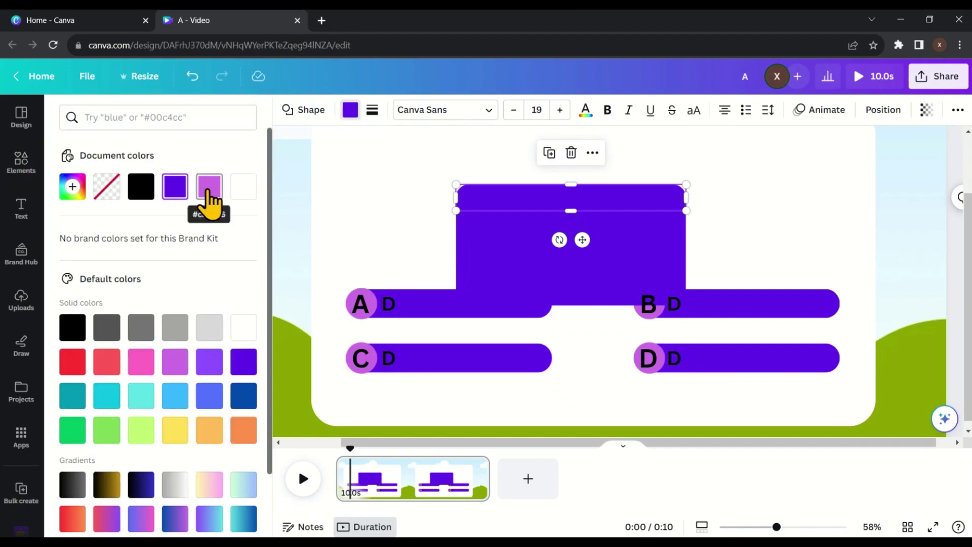
left_click(145, 361)
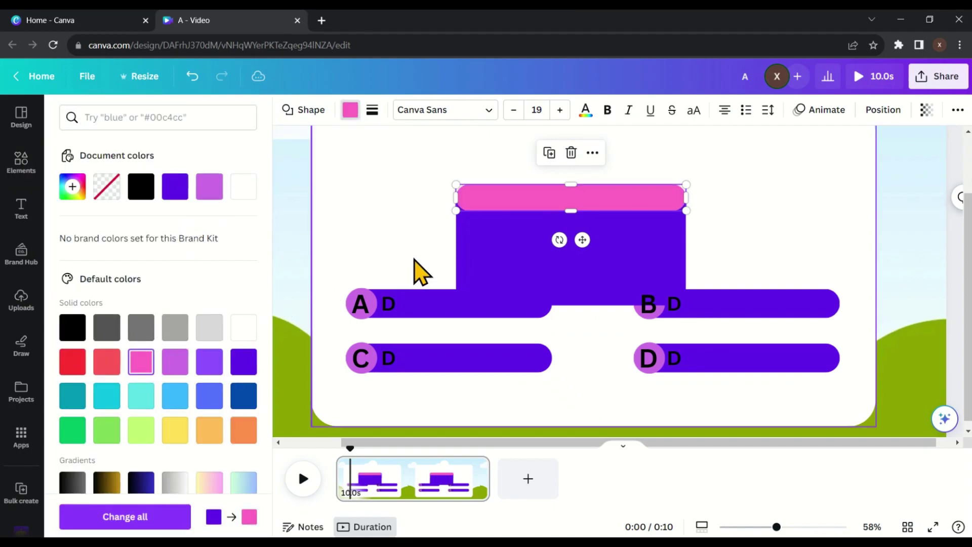
left_click(211, 192)
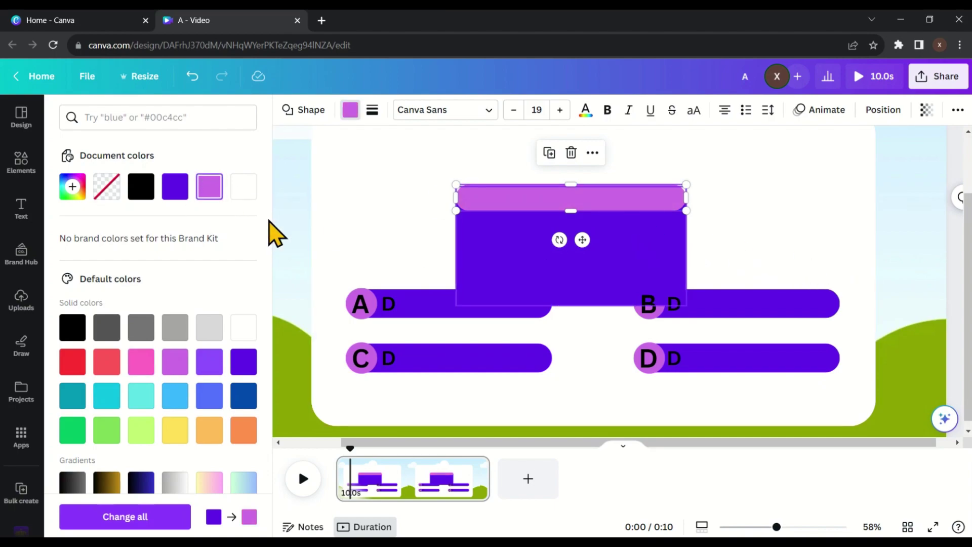
left_click(139, 363)
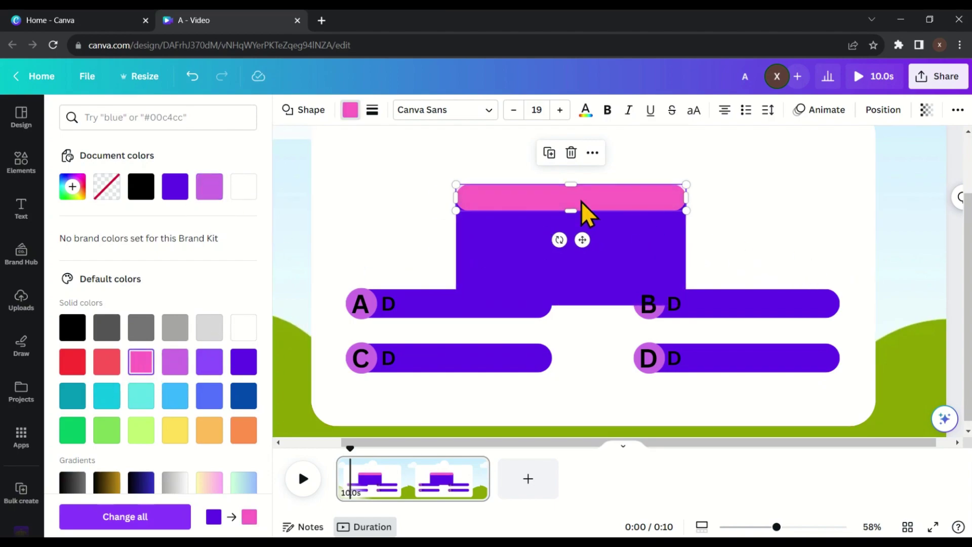
left_click_drag(577, 213, 571, 226)
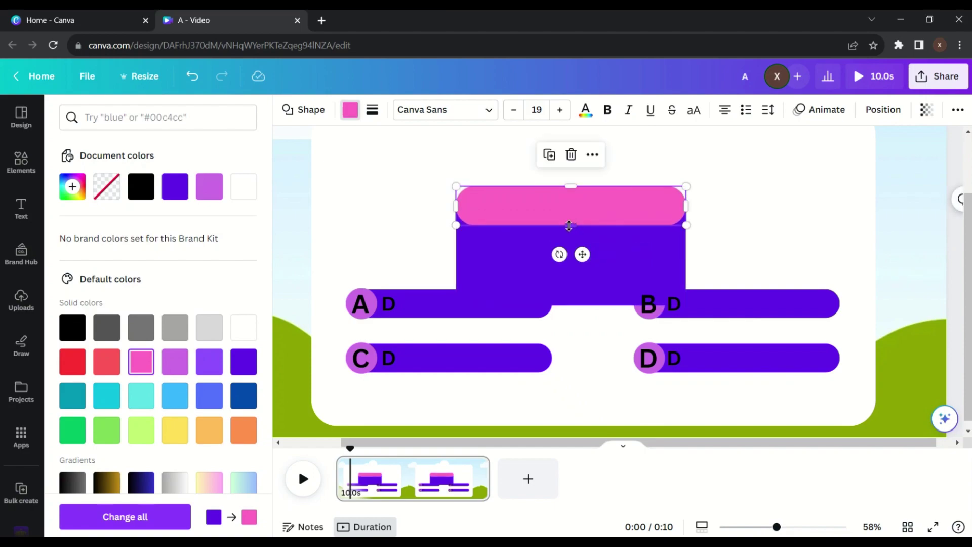
Duplicate the letter A onto the pink header, widen its text box across the strip and replace the text with "Correct".
left_click(363, 309)
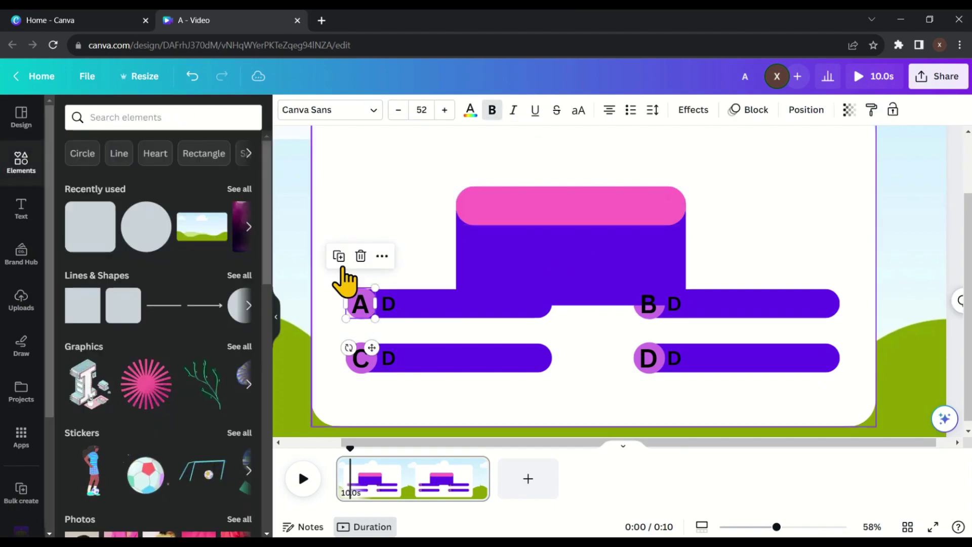
left_click(339, 256)
left_click_drag(379, 295, 667, 213)
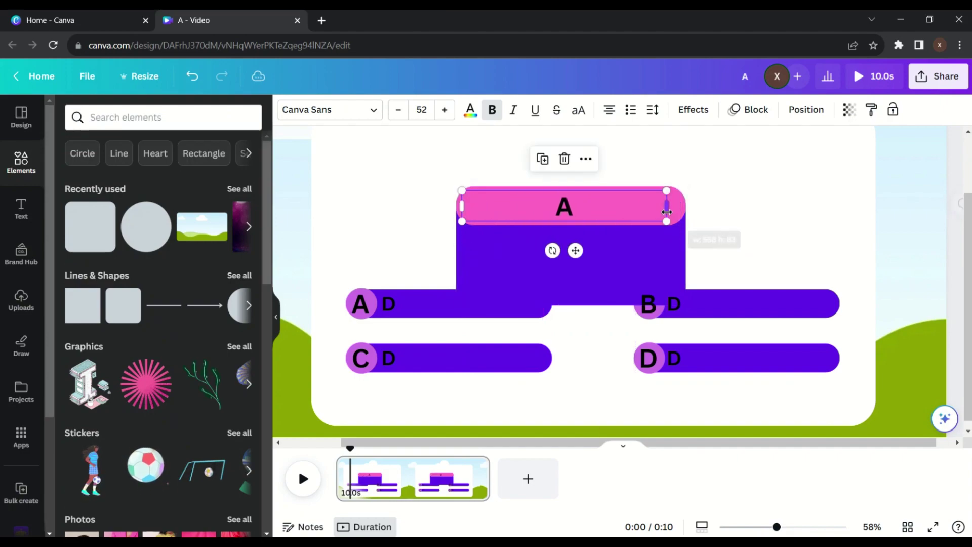
double_click(584, 205)
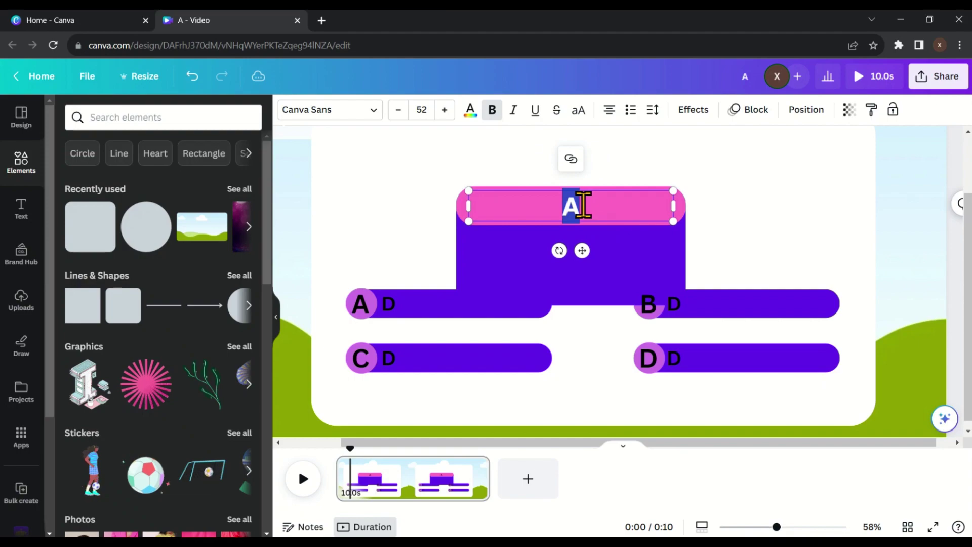
type("Cdrrect")
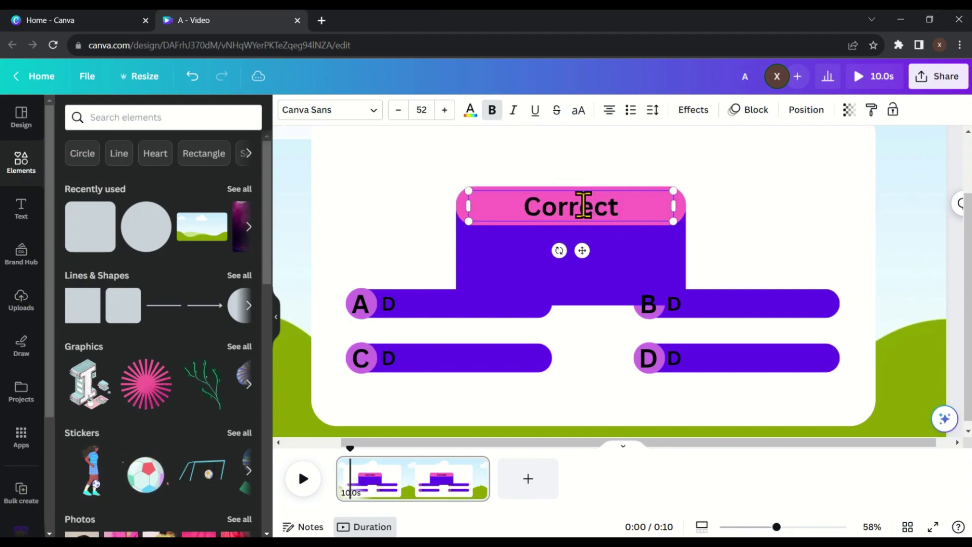
Complete the pink header's text to read "Correct Answer" and set its font size to 40.
type(" Anser")
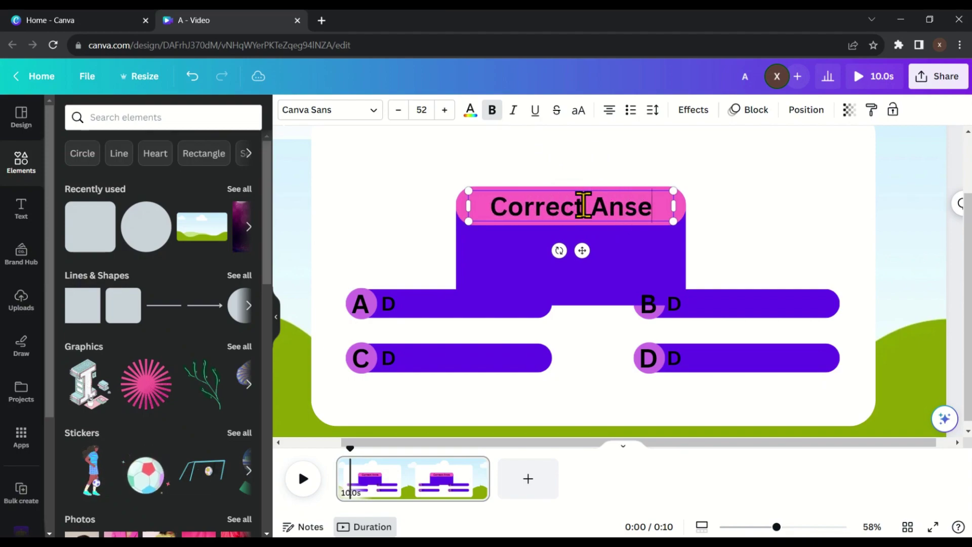
key("BackSpace")
key("BackSpace")
type("wer")
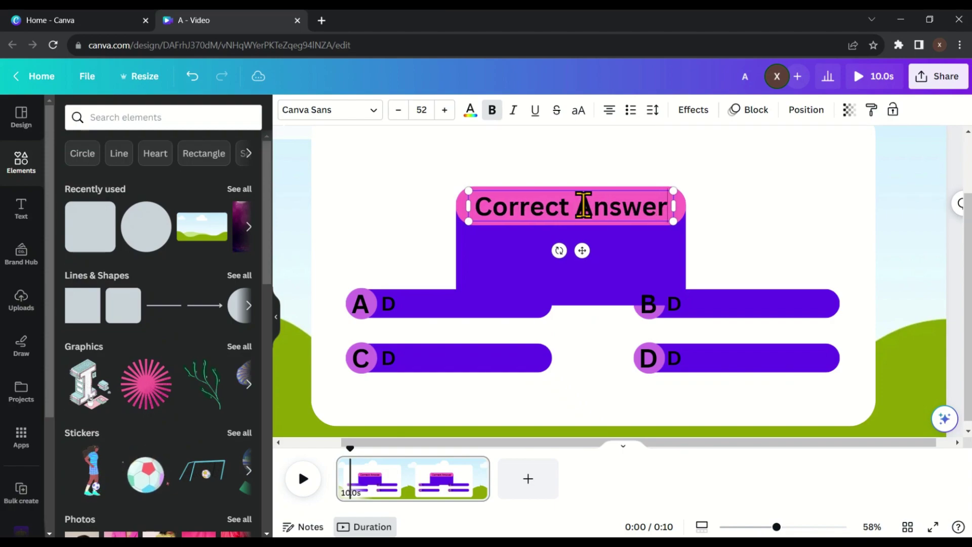
key("ctrl+a")
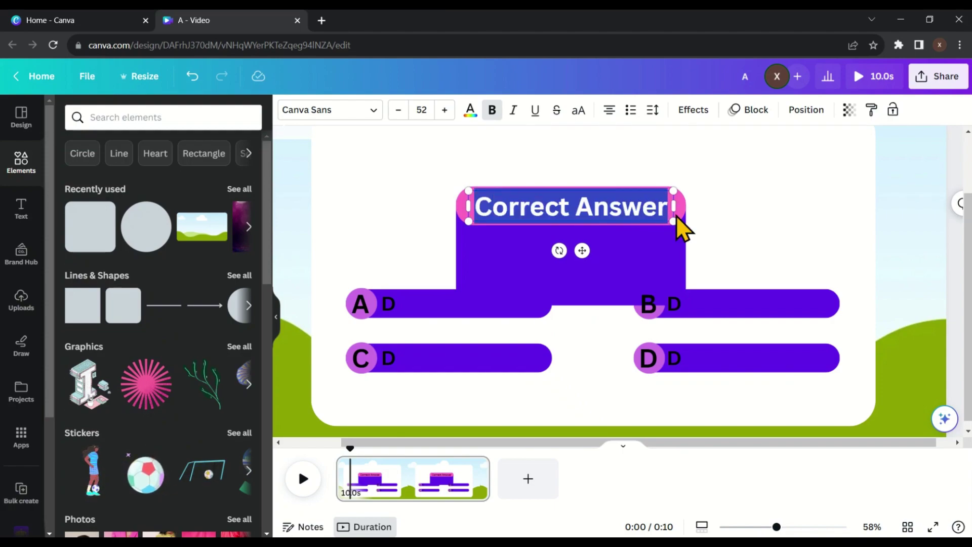
left_click(420, 110)
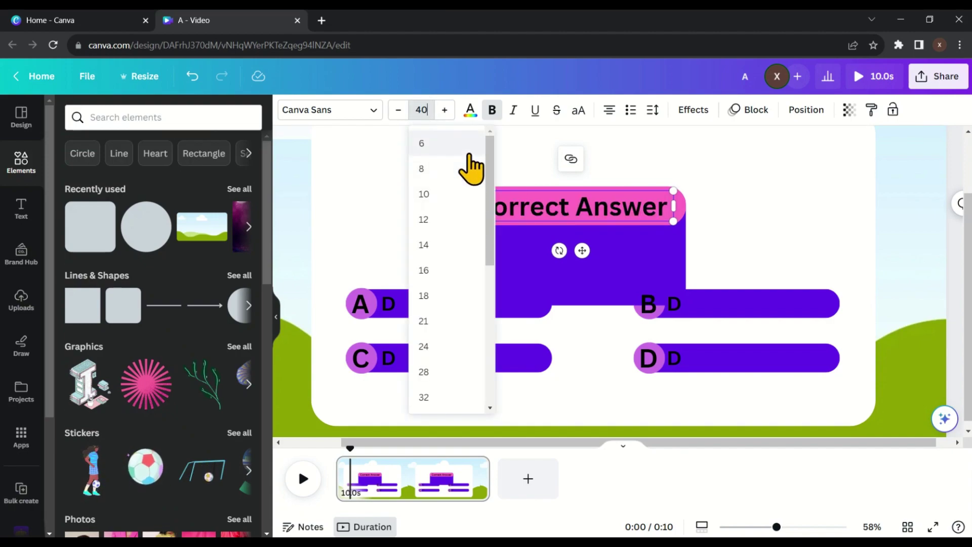
key("Return")
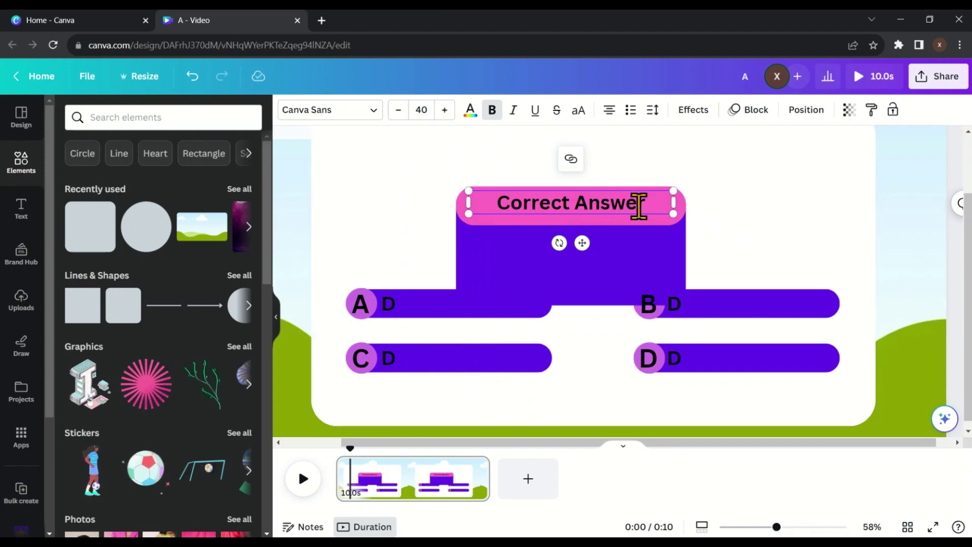
Duplicate the header text into the purple box below and group both texts with the header strip and box.
left_click(803, 228)
left_click(555, 205)
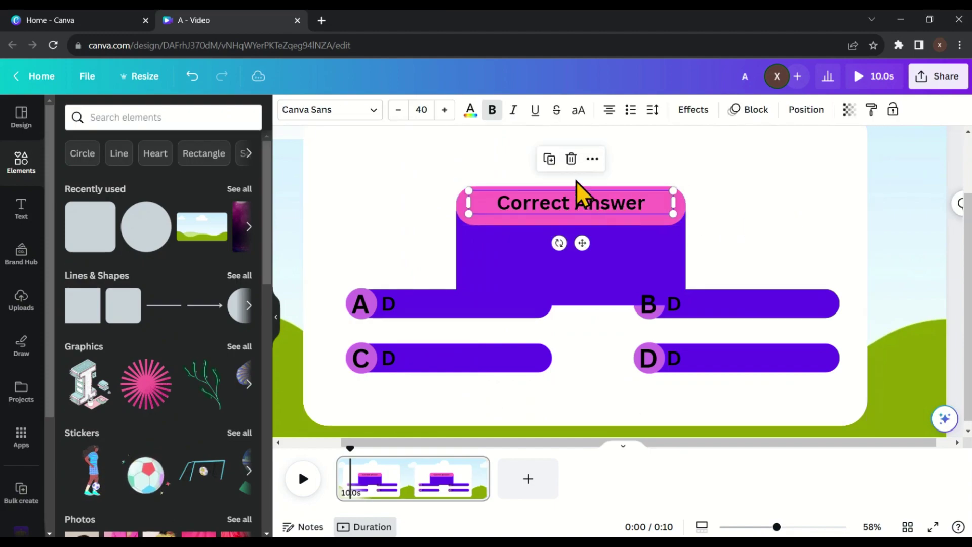
left_click(550, 159)
left_click_drag(567, 219, 560, 257)
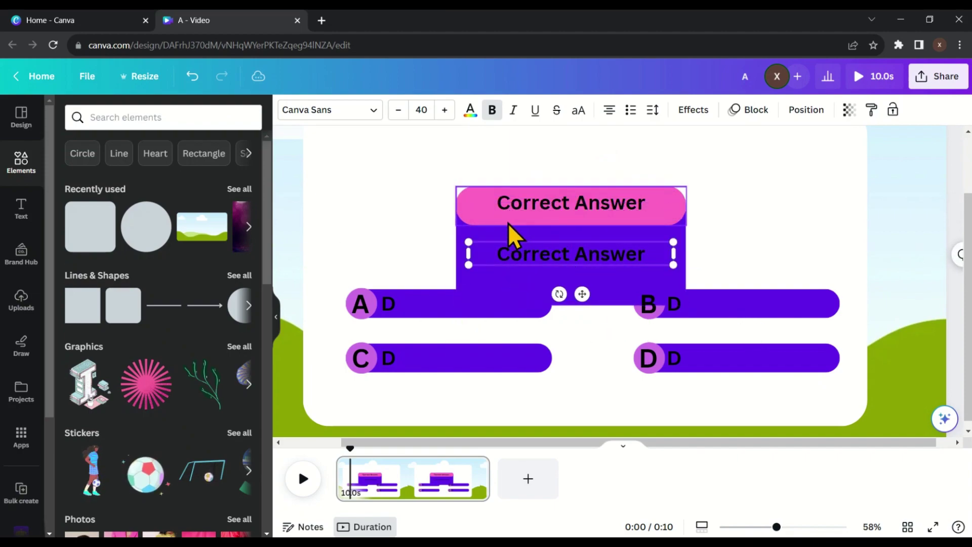
left_click(481, 282)
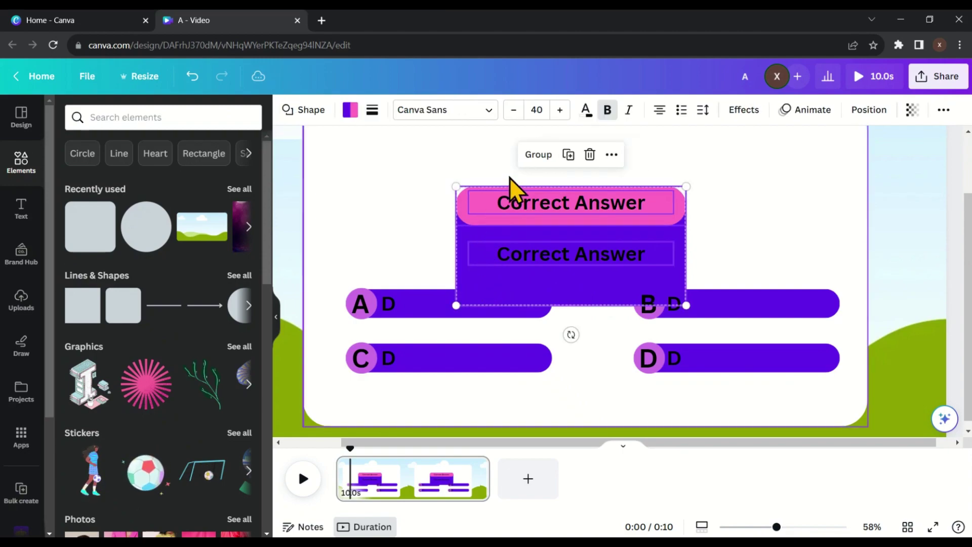
left_click(557, 156)
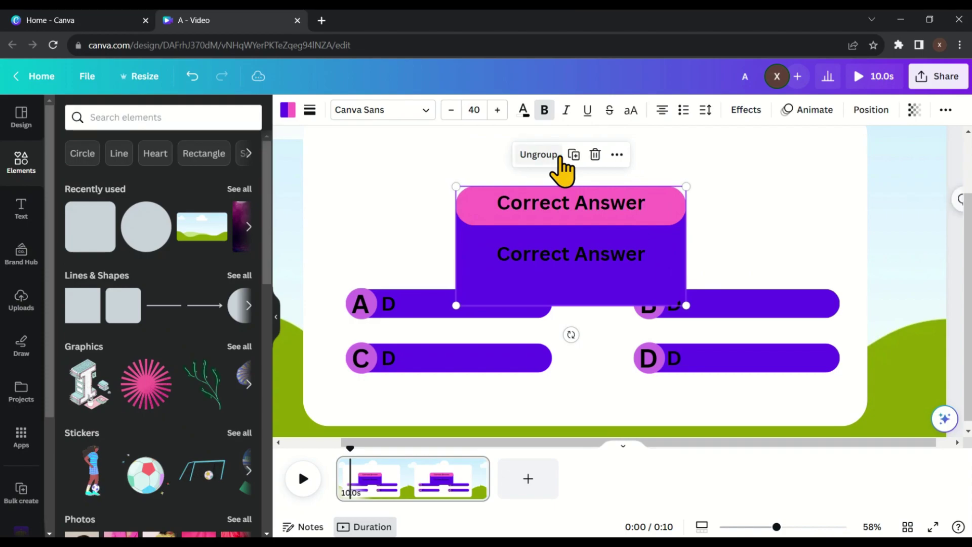
Apply the Tumble animation to the answer box group, playing on both enter and exit.
left_click(824, 110)
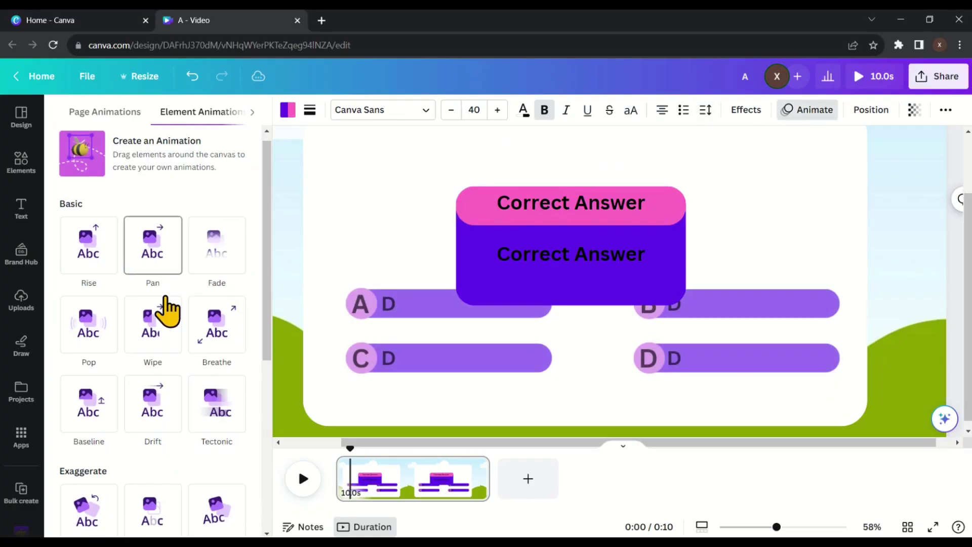
scroll(167, 311, "down", 6)
scroll(143, 322, "up", 1)
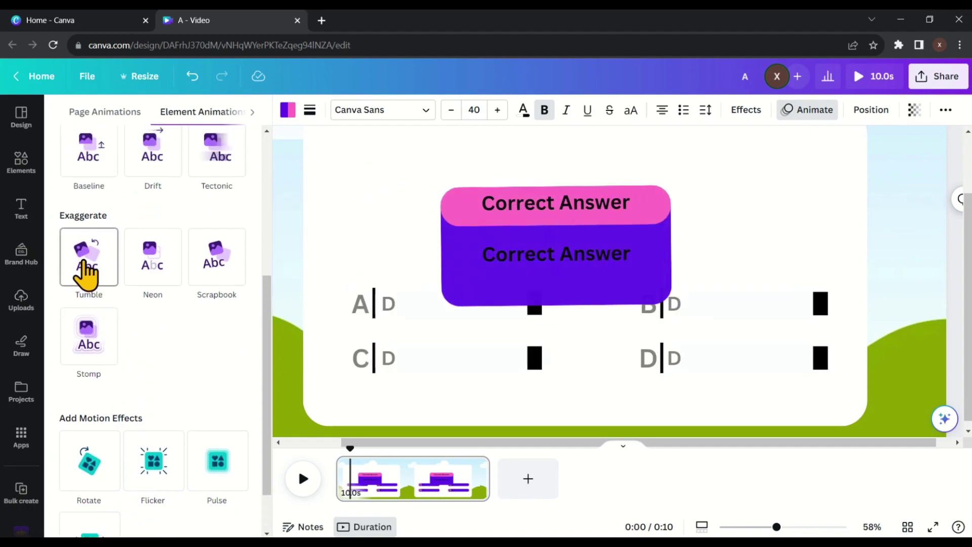
left_click(87, 272)
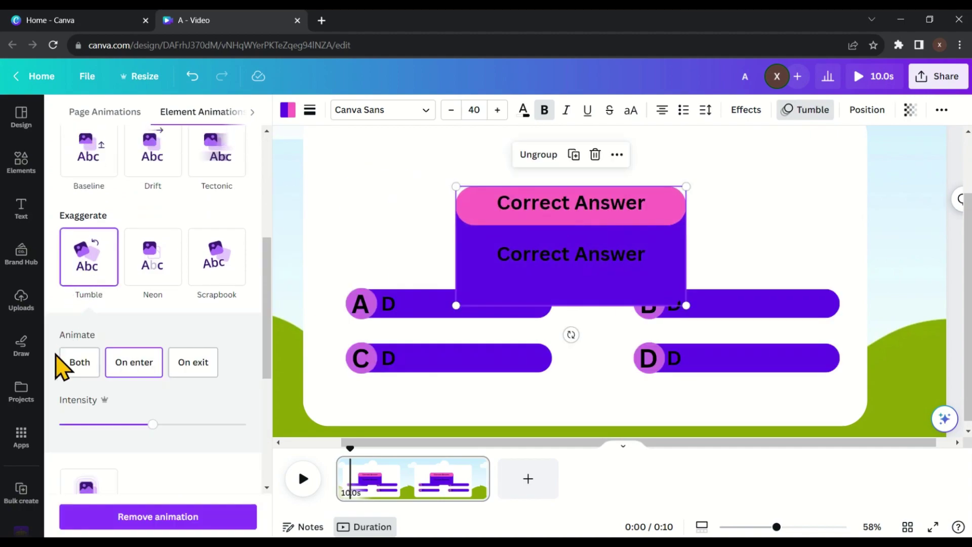
left_click(75, 367)
left_click(77, 369)
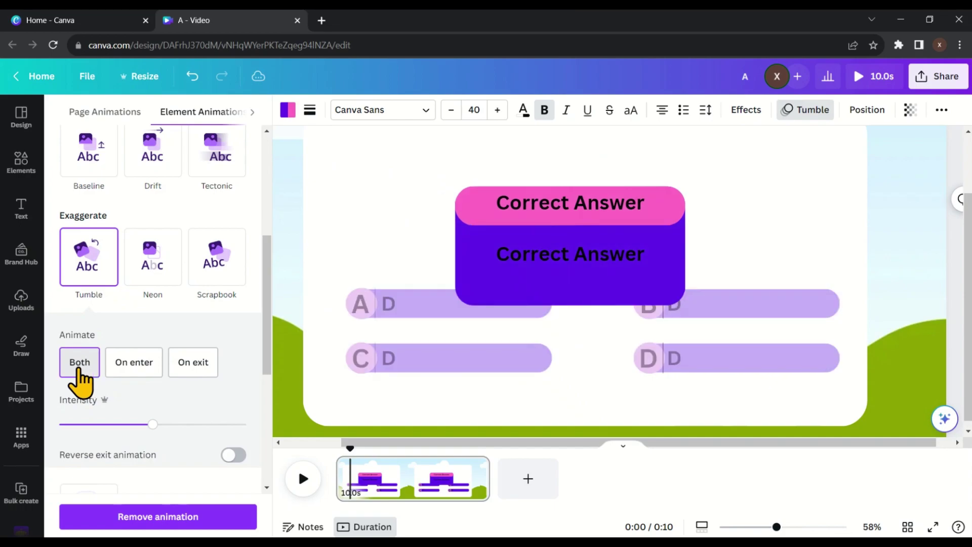
Add the Flicker motion effect to the answer box group.
scroll(236, 461, "down", 3)
scroll(238, 464, "down", 1)
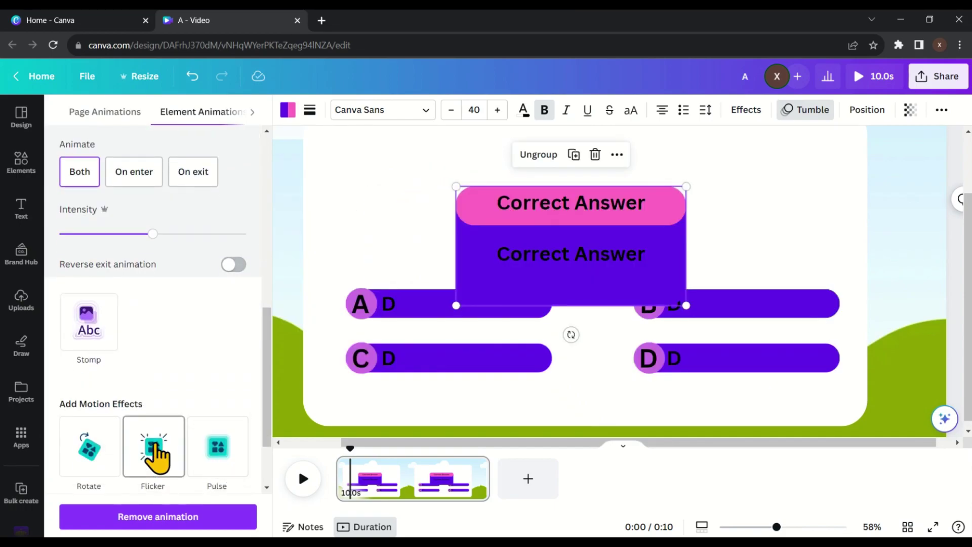
left_click(157, 453)
scroll(157, 452, "down", 3)
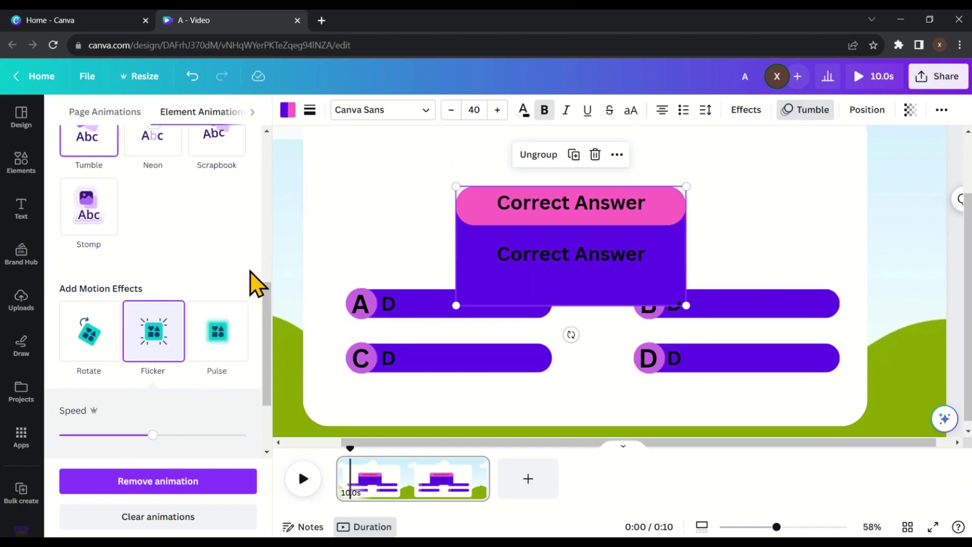
Show the answer box group's timing and trim its start so it covers only about the last 2 seconds.
right_click(576, 241)
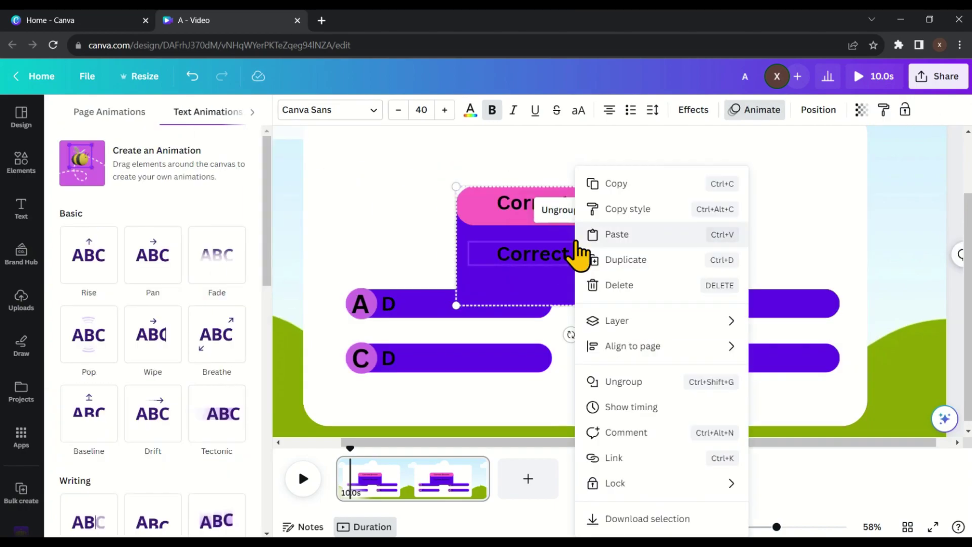
left_click(635, 407)
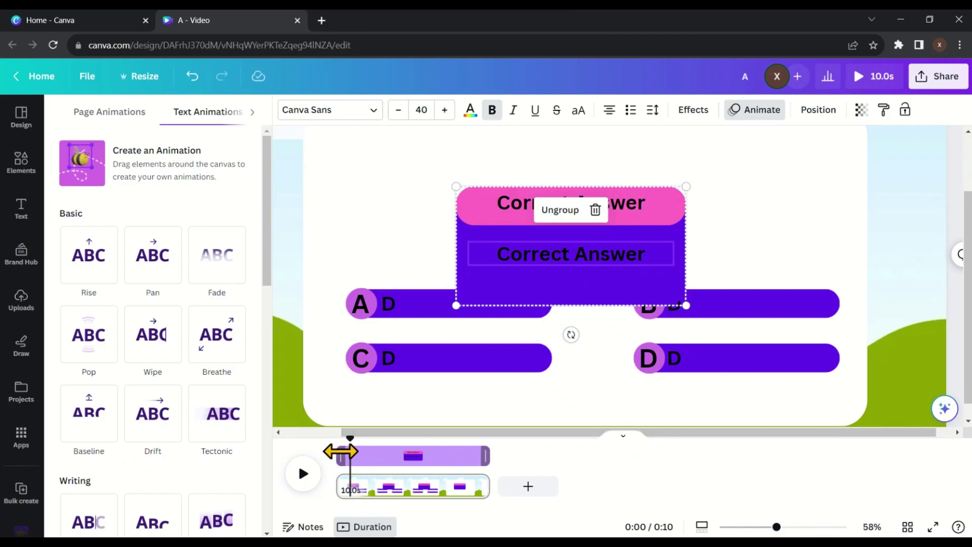
left_click_drag(376, 451, 462, 461)
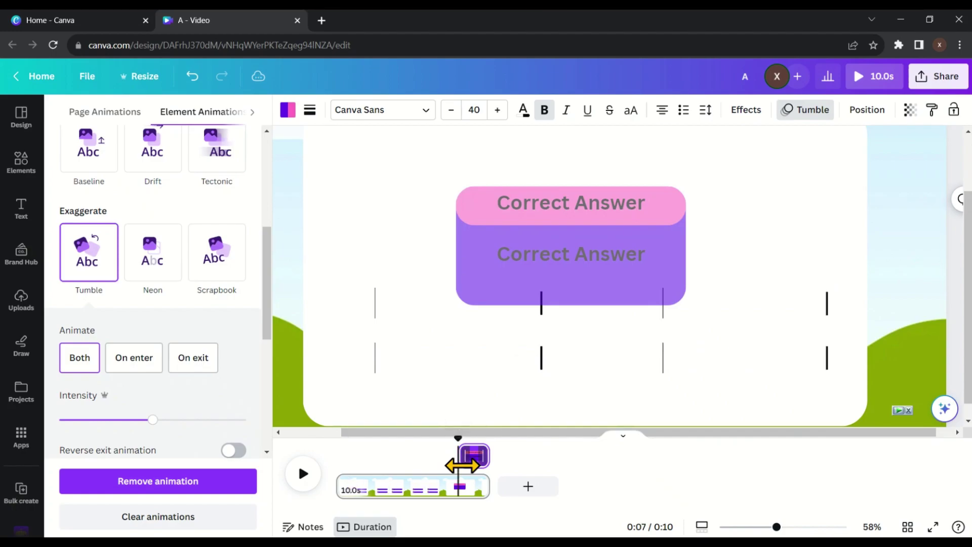
Move the answer box group down over the answer bars and play the video from the beginning.
left_click_drag(612, 302, 615, 323)
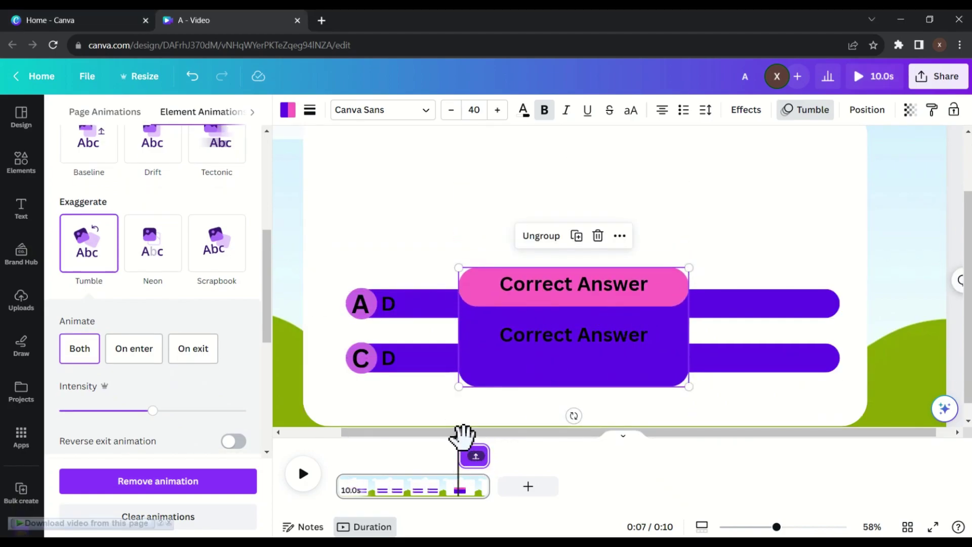
left_click_drag(460, 437, 333, 436)
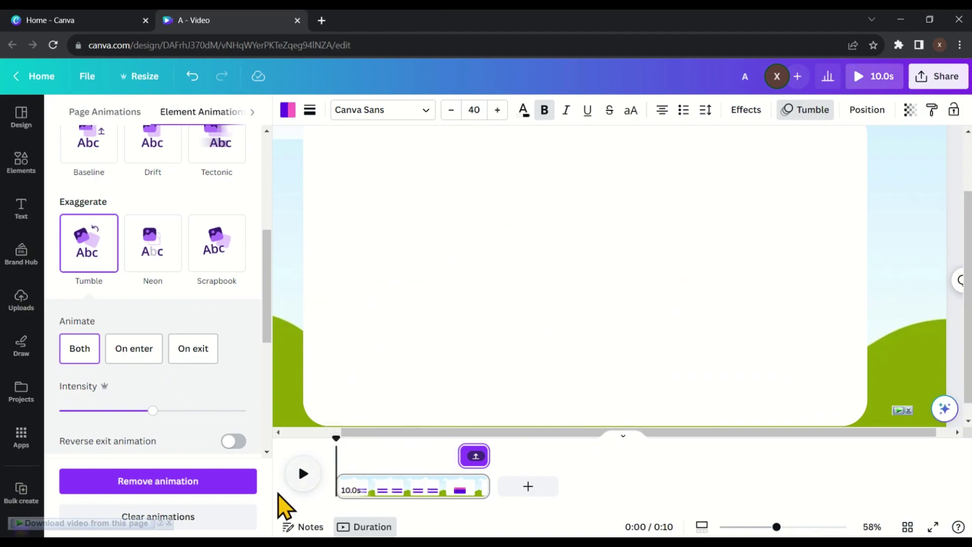
left_click(302, 474)
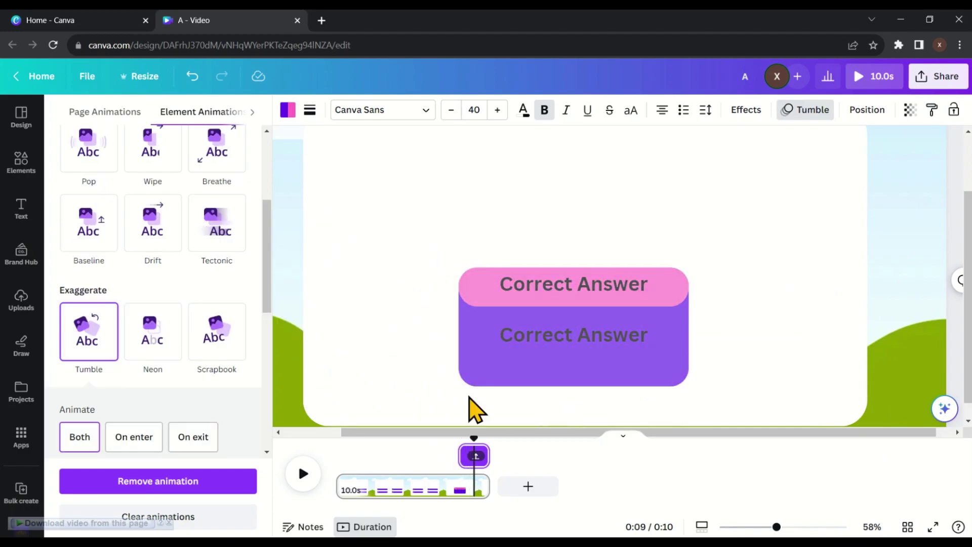
Add a heading text and place it at the top of the white panel.
left_click(20, 210)
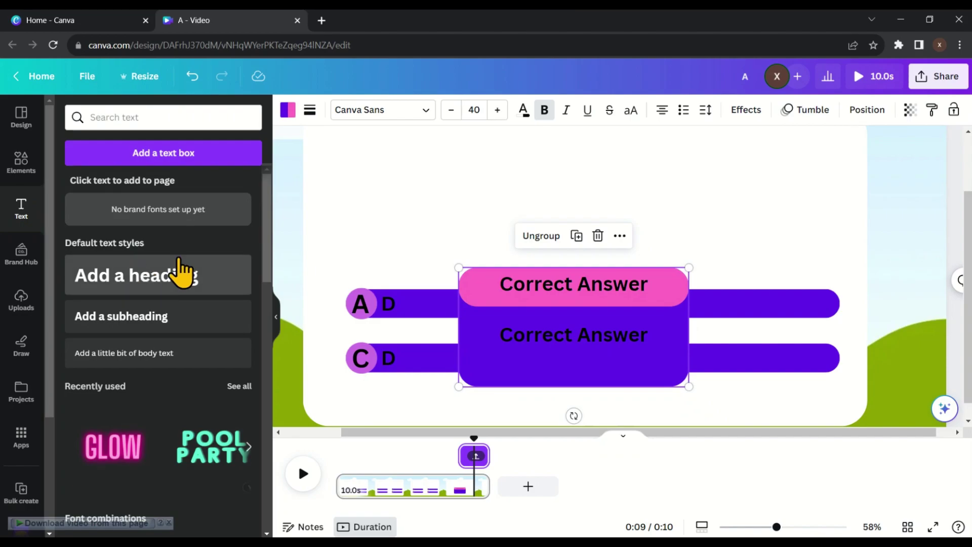
left_click(180, 273)
left_click(707, 226)
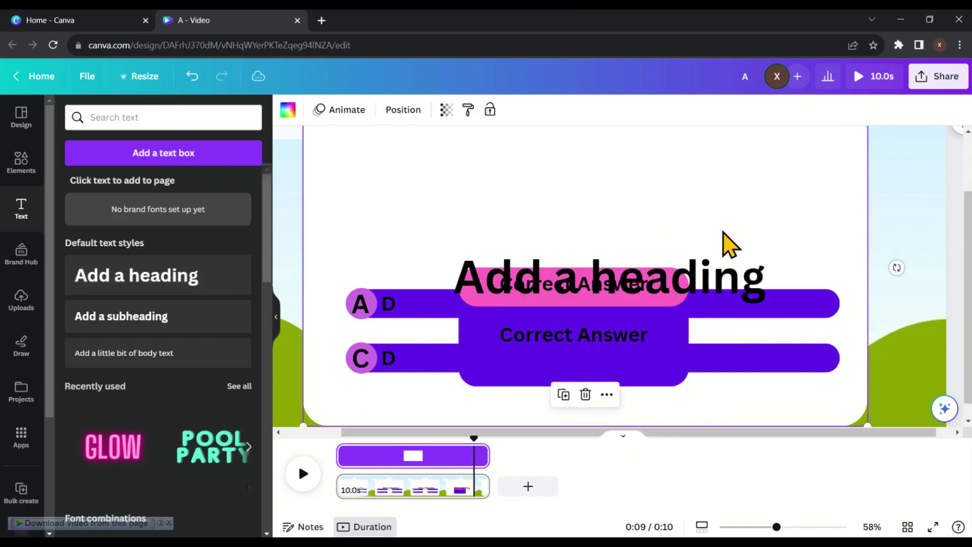
left_click_drag(654, 274, 645, 173)
scroll(970, 281, "up", 3)
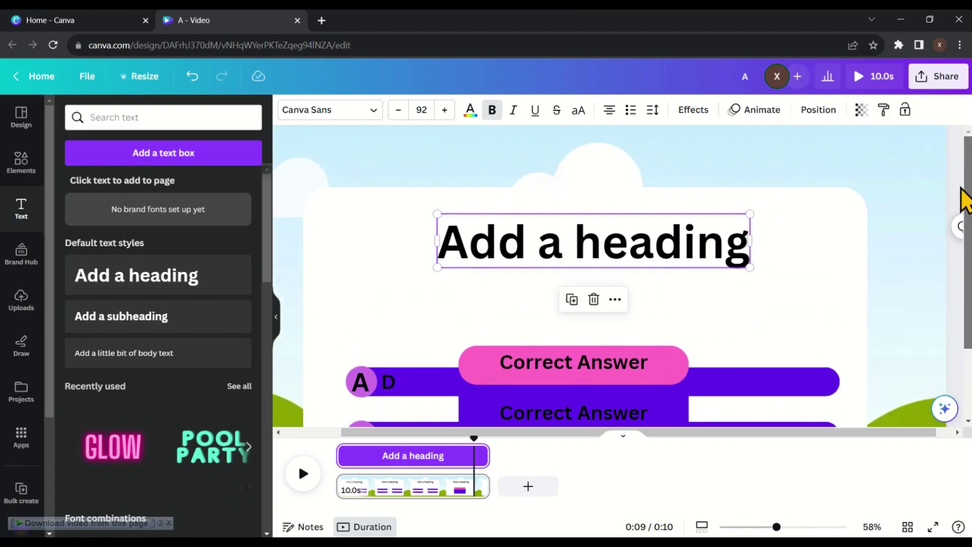
left_click_drag(592, 249, 581, 220)
Widen the heading's text box to span the answer bars and set its font size to 40.
left_click_drag(414, 218, 322, 218)
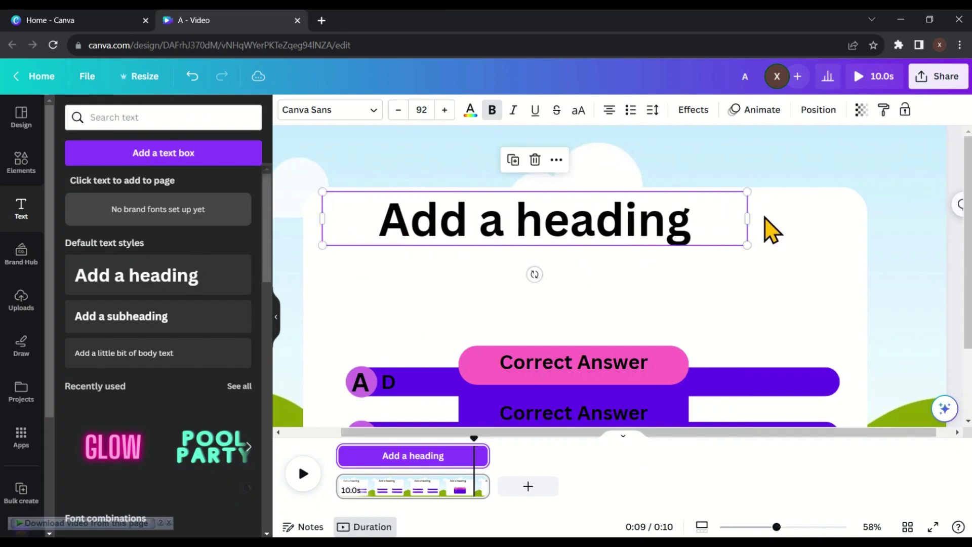
left_click_drag(747, 220, 843, 217)
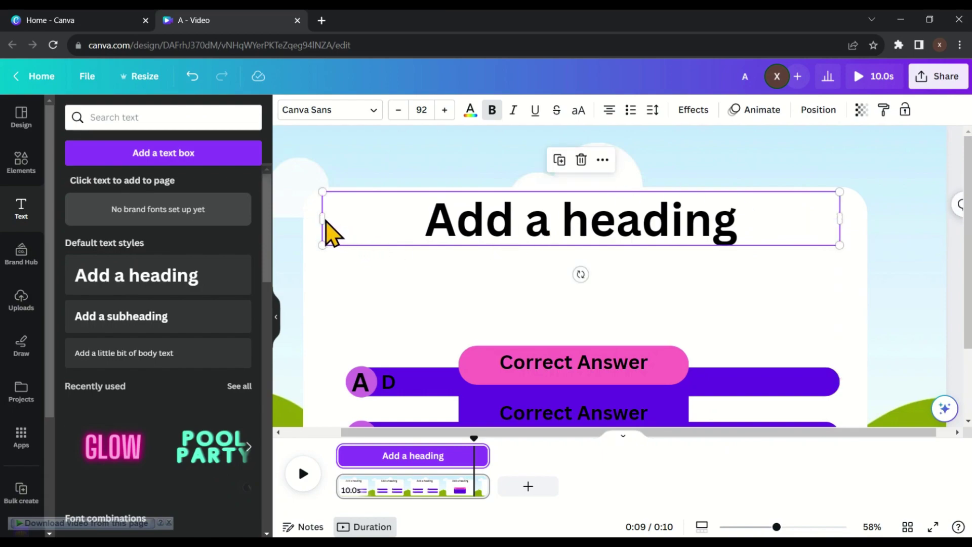
left_click_drag(319, 218, 345, 230)
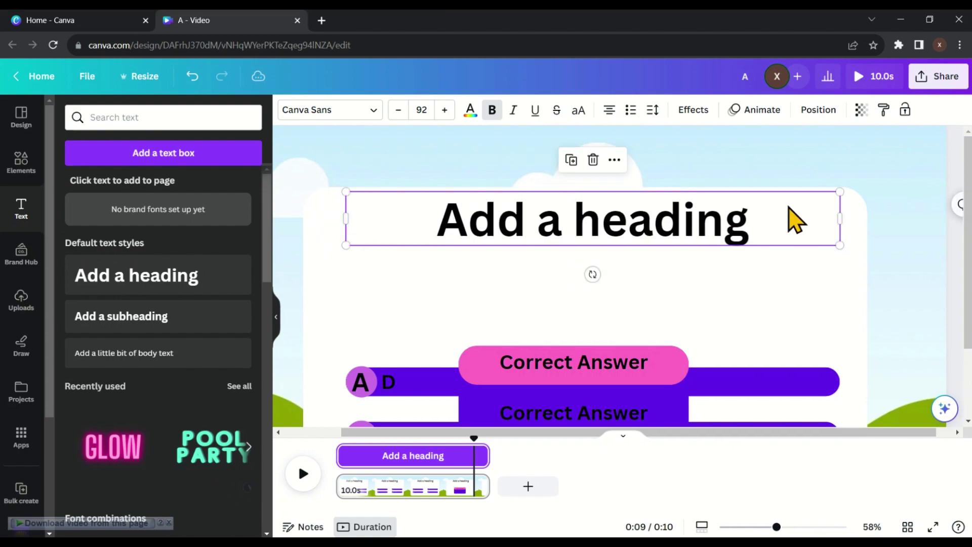
left_click(419, 111)
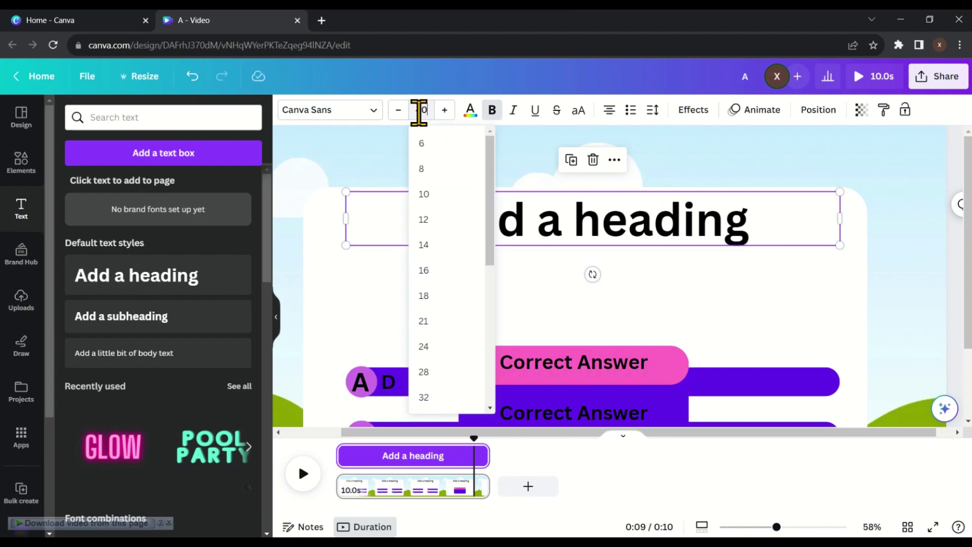
type("40")
key("Return")
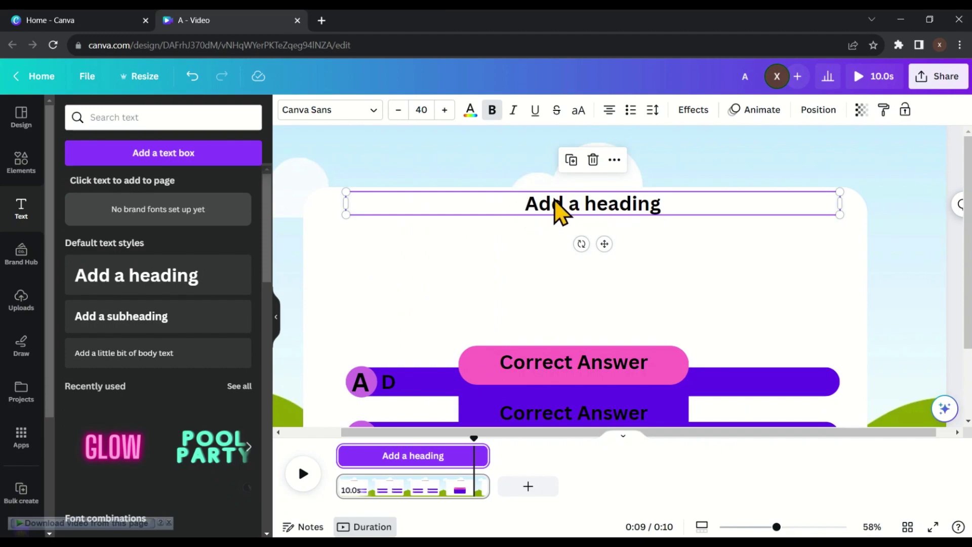
mouse_move(482, 459)
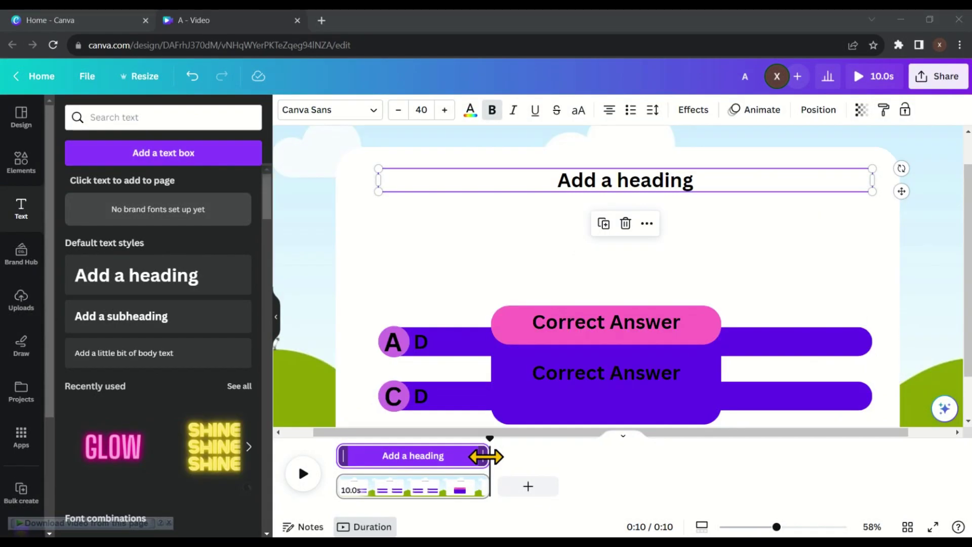
Open ChatGPT at chat.openai.com in a new browser tab.
left_click(323, 21)
type("chat.openai.com")
key("Return")
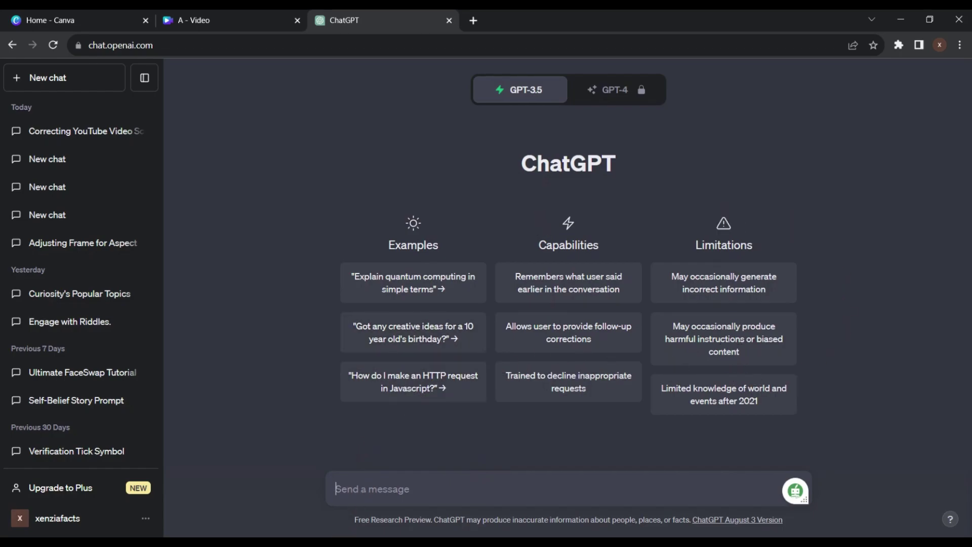
Switch to the WordPad prompt document and set the number of technology-themed riddles requested in the opening sentence to 500.
left_click(191, 504)
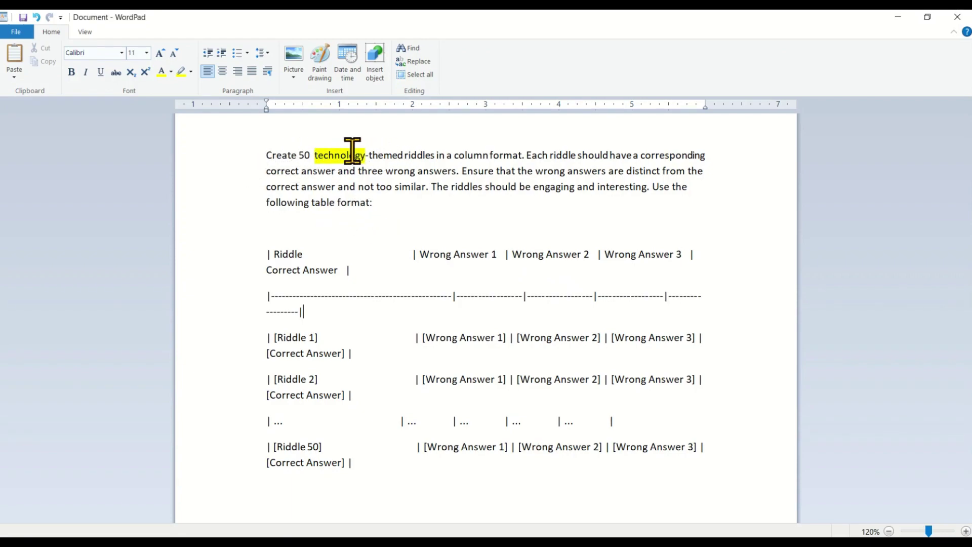
left_click_drag(368, 155, 269, 155)
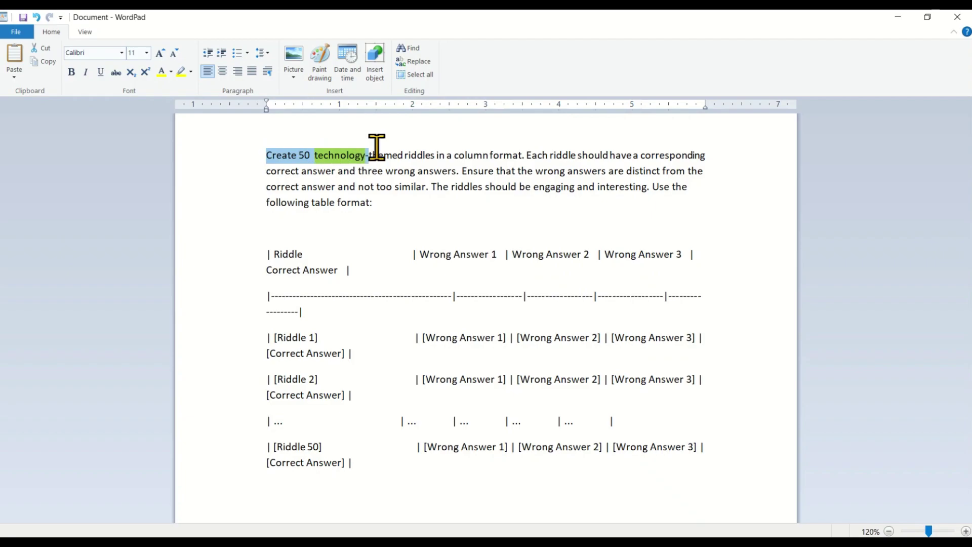
left_click(301, 154)
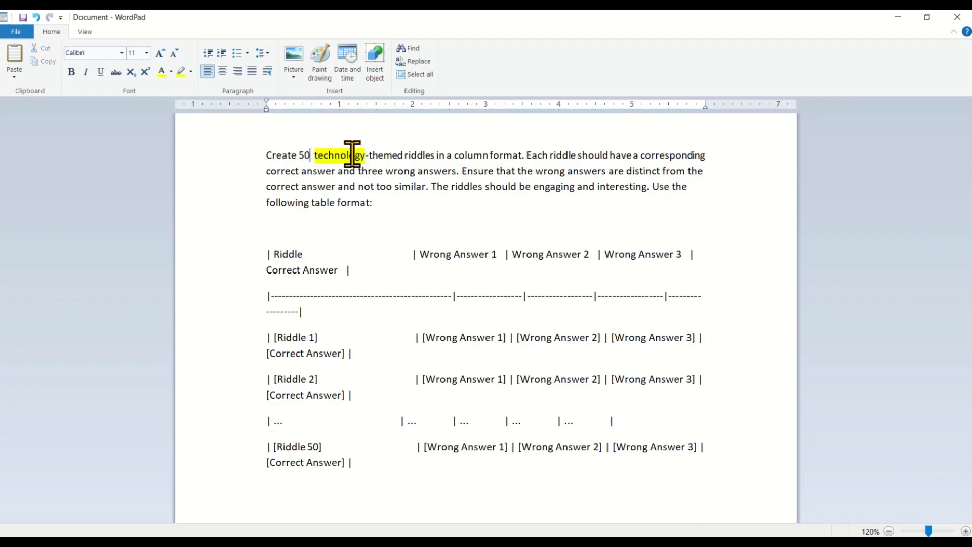
type("0")
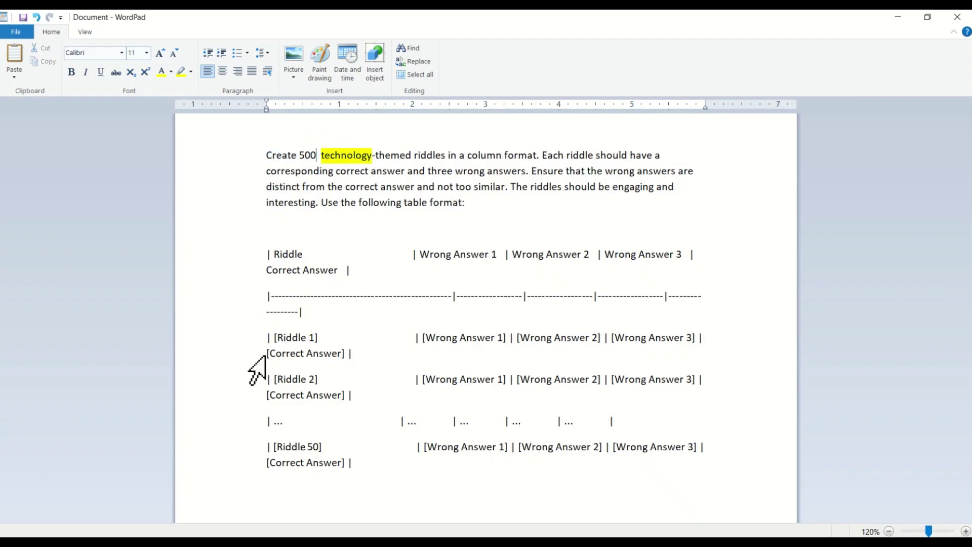
Try 500 as the number of the table's last riddle, and undo the changes to 500 throughout the prompt.
type("0")
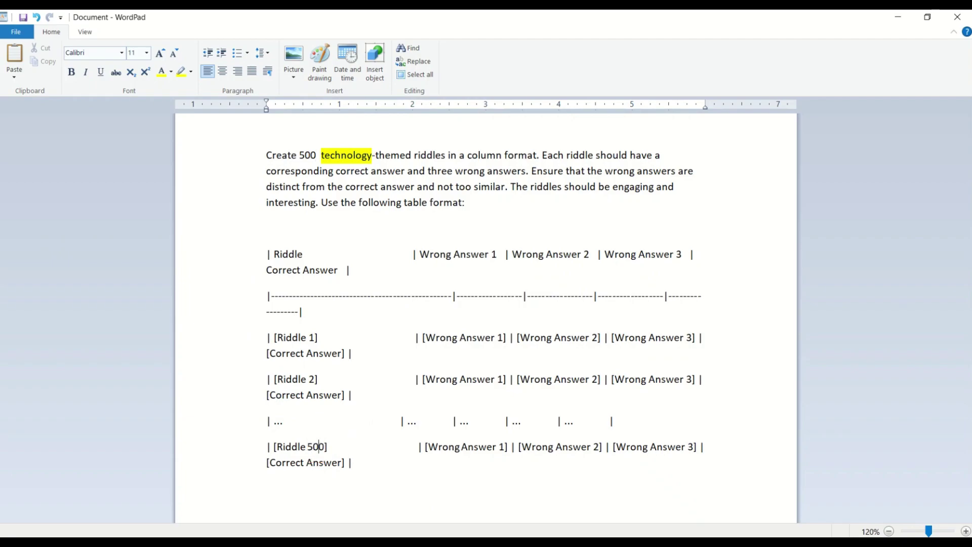
key("ctrl+z")
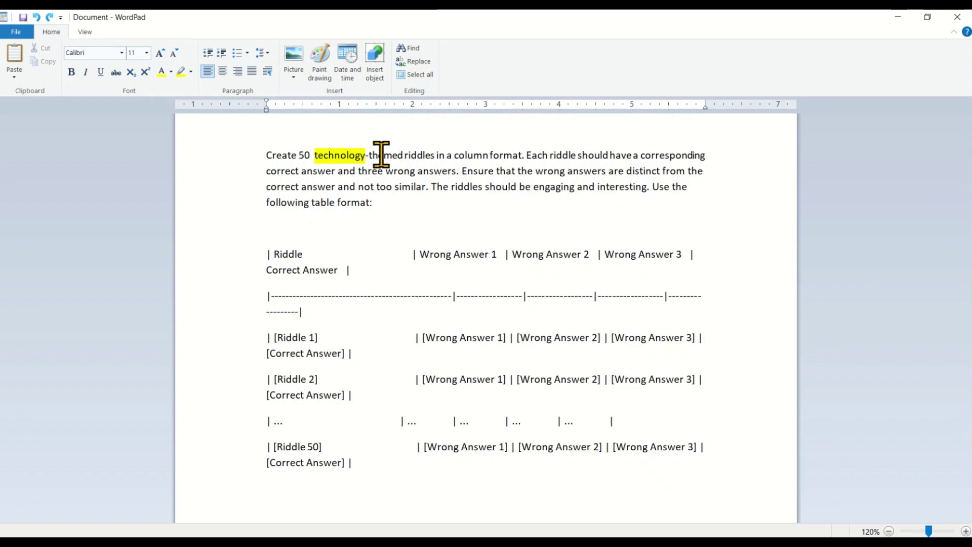
double_click(341, 157)
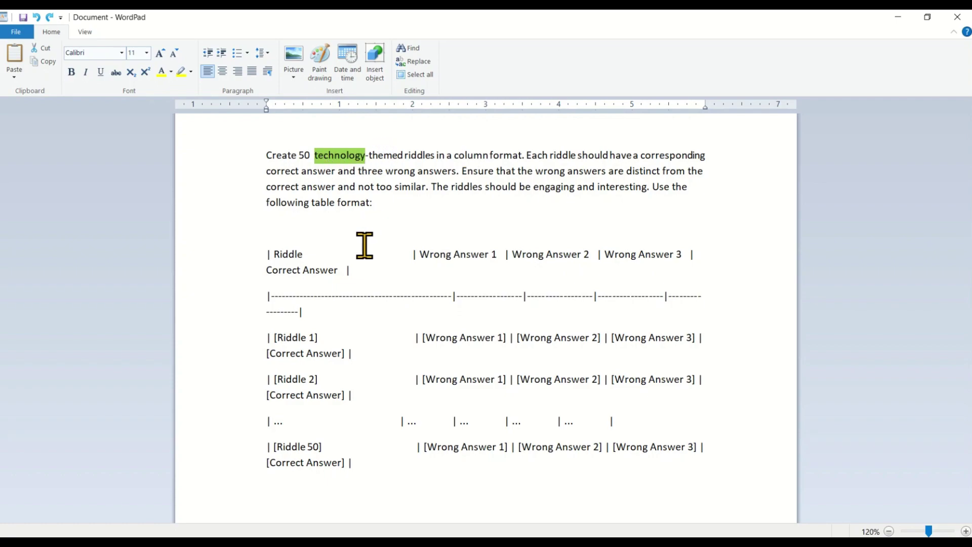
Copy the entire riddle prompt from the WordPad document, paste it into the ChatGPT message in the browser, and send it.
left_click_drag(368, 469, 229, 126)
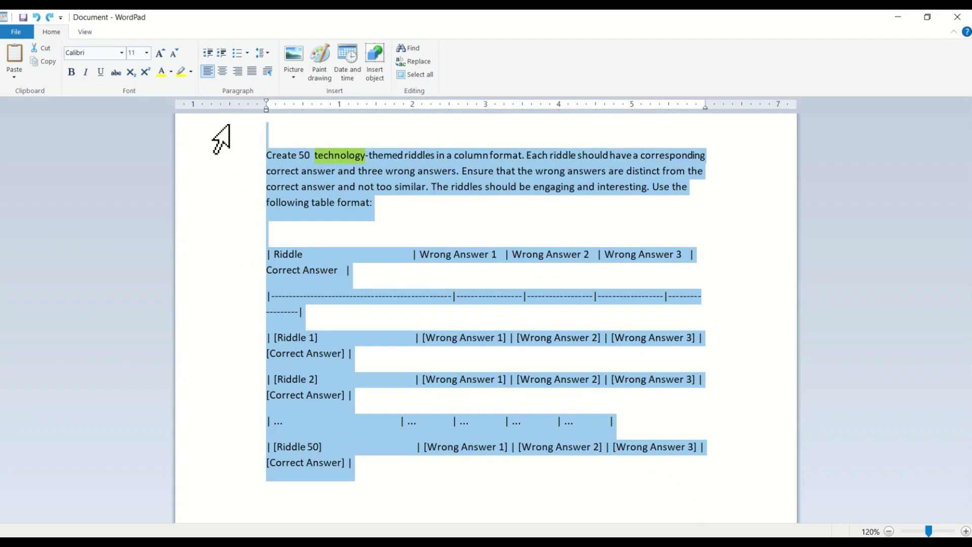
right_click(304, 158)
left_click(326, 175)
left_click(260, 502)
right_click(366, 487)
left_click(411, 370)
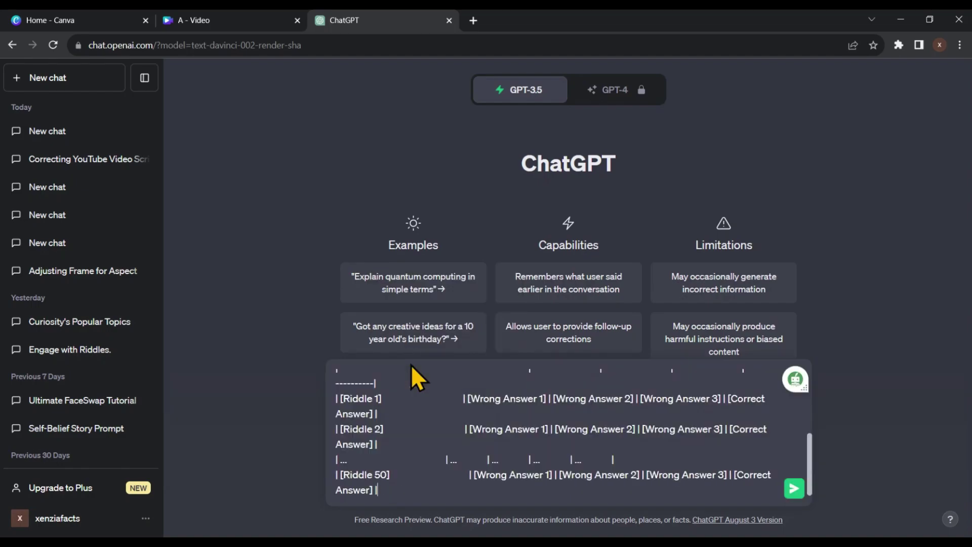
key("Return")
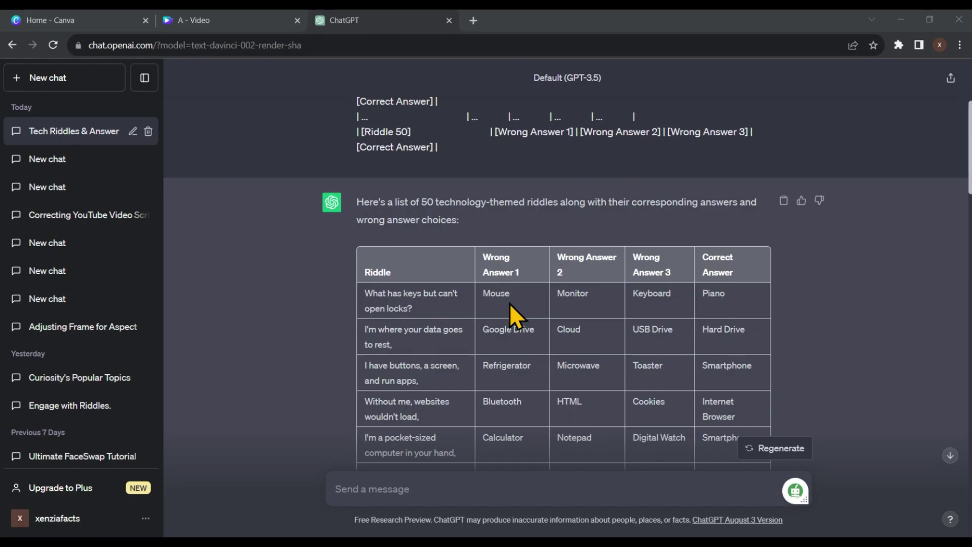
Copy the whole generated riddle table, from its header row to the last riddle, out of the ChatGPT response.
scroll(509, 303, "down", 12)
scroll(510, 303, "down", 7)
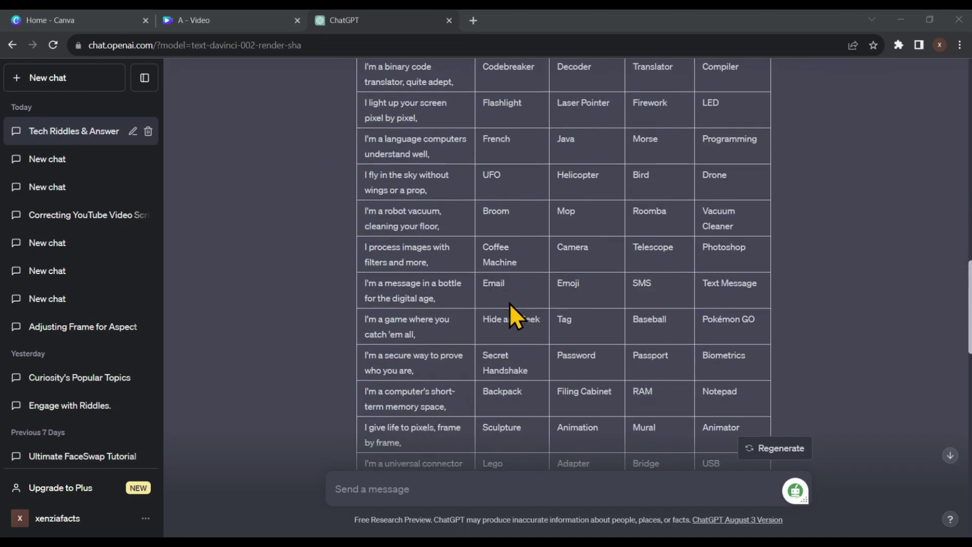
scroll(509, 305, "up", 14)
scroll(509, 305, "up", 7)
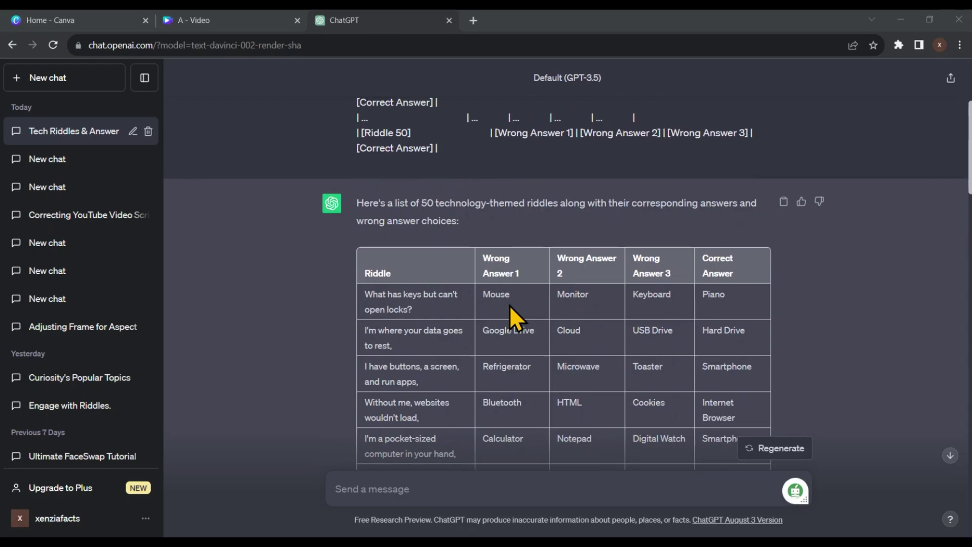
left_click_drag(357, 318, 698, 507)
left_click_drag(651, 409, 757, 330)
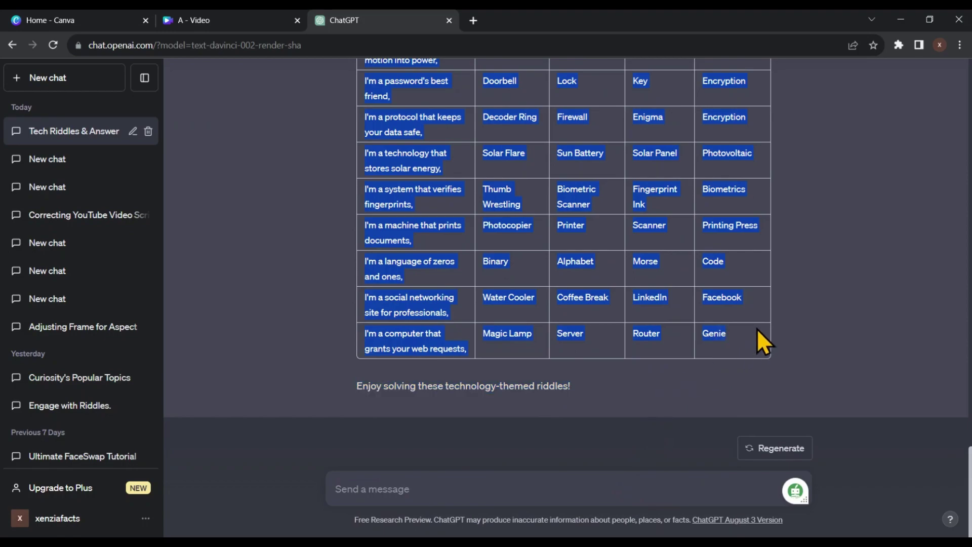
right_click(709, 336)
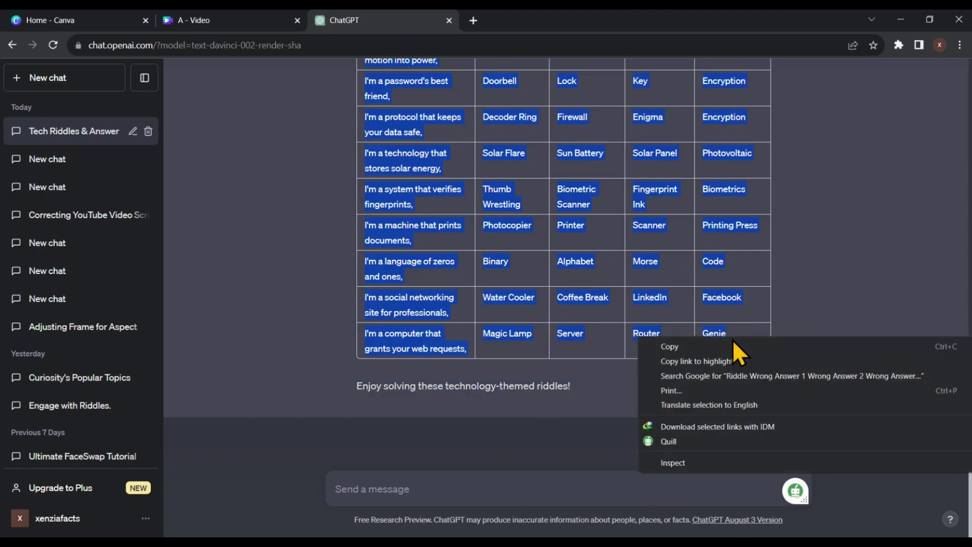
left_click(684, 347)
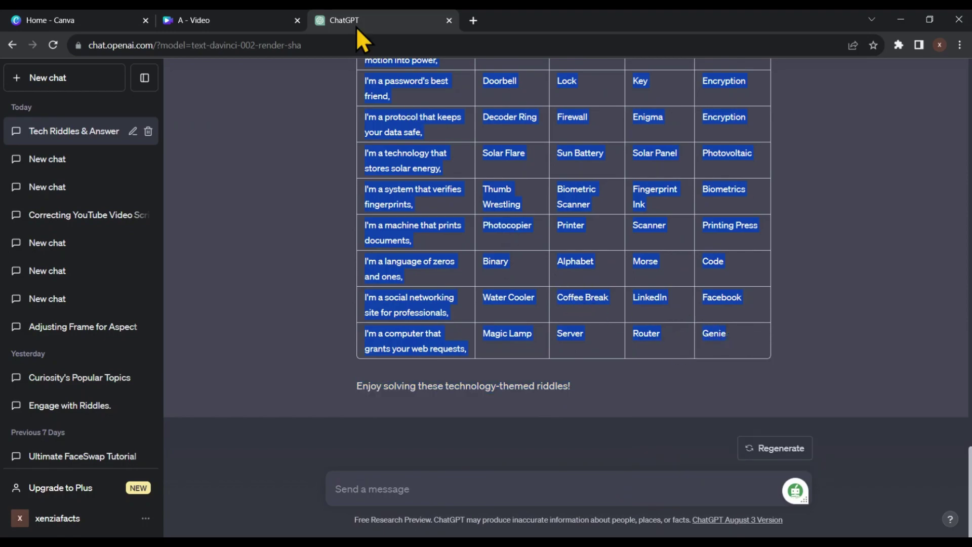
Switch to the Canva video design, find the Bulk create app by searching "bulk create", and open its manual data entry table.
left_click(251, 14)
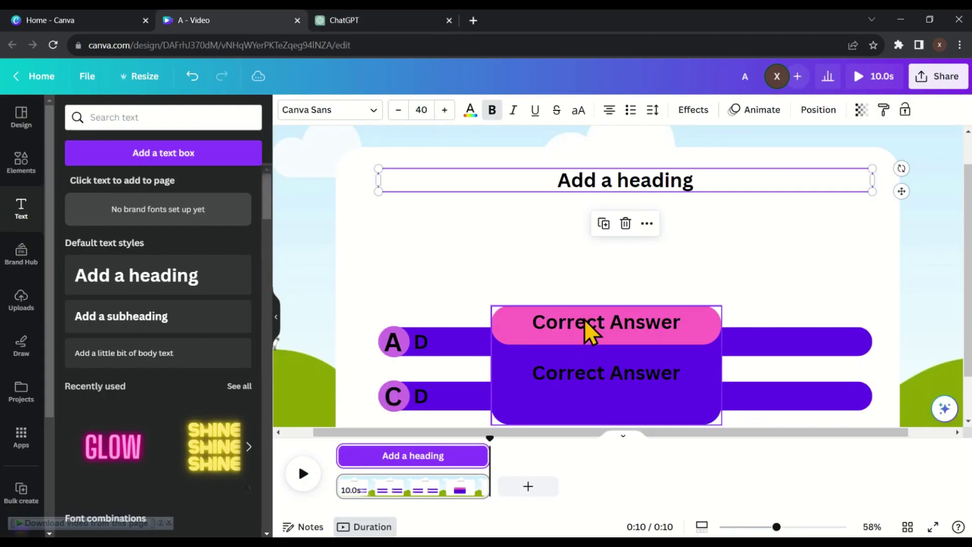
left_click(21, 434)
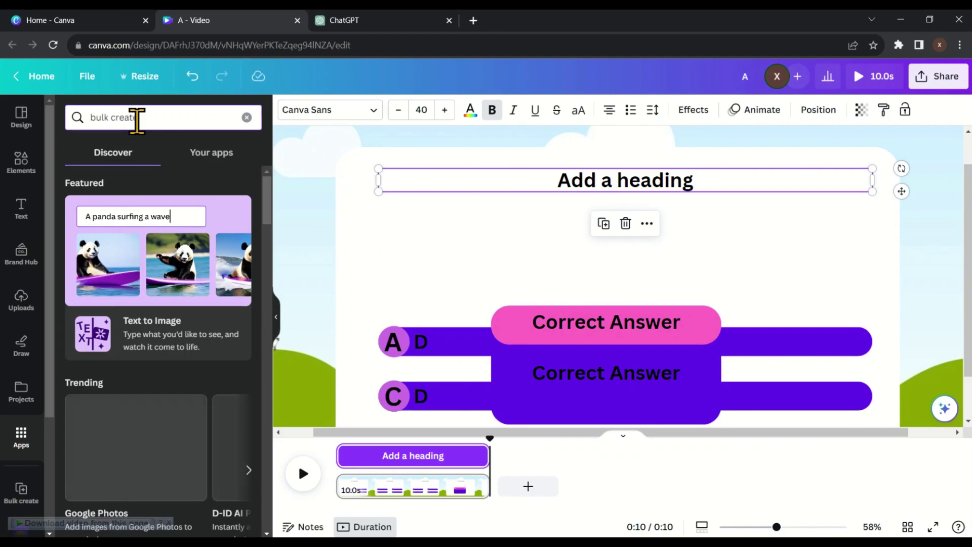
key("Return")
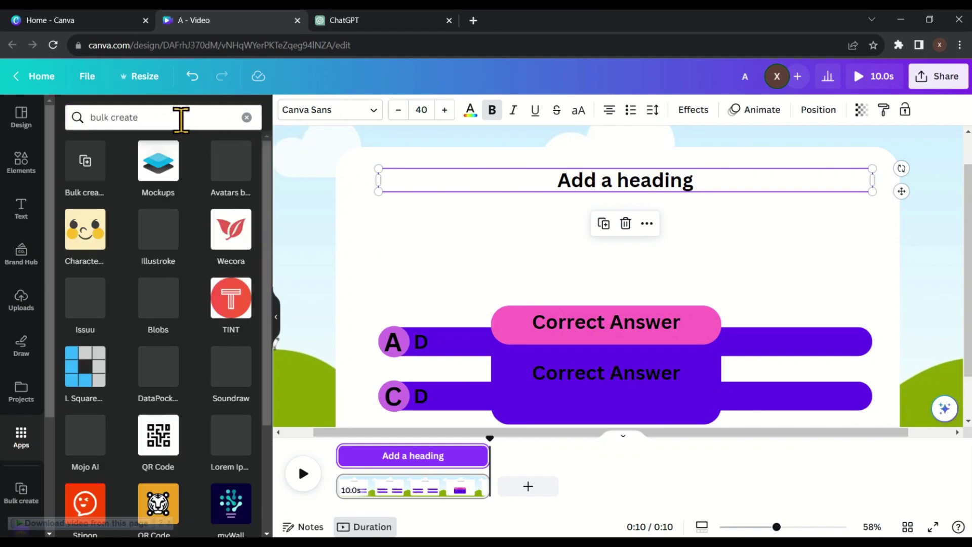
left_click(83, 163)
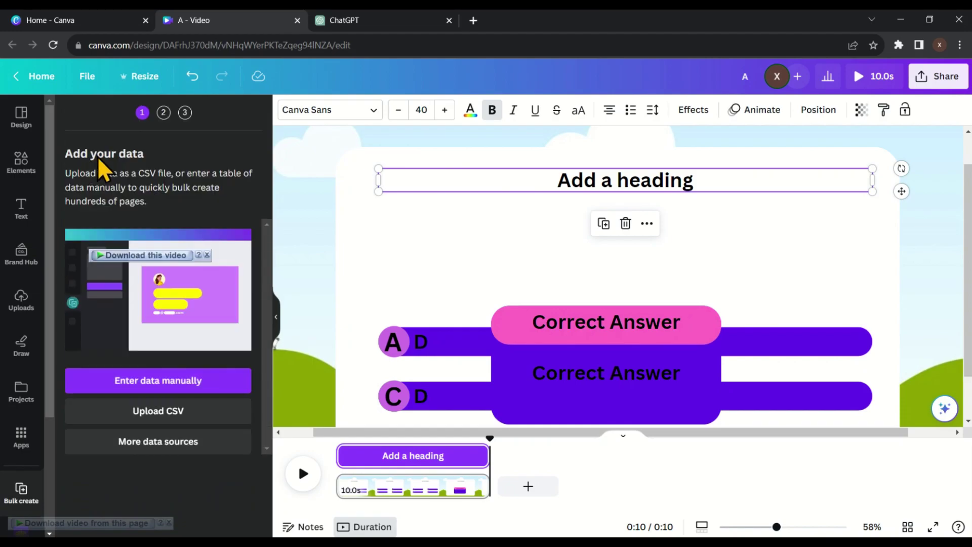
left_click(148, 372)
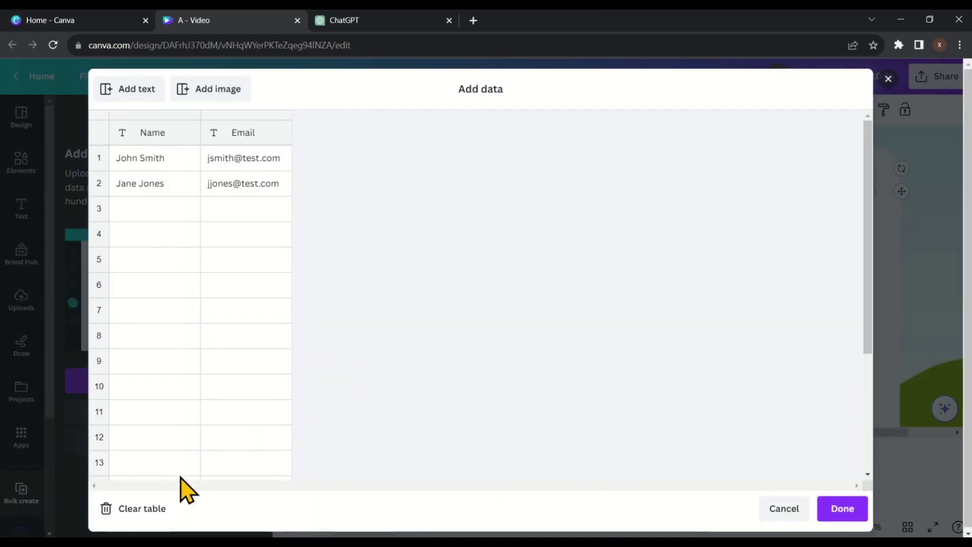
Clear the sample data table, paste the copied riddle table starting at the header cell, and finish adding data.
left_click(141, 508)
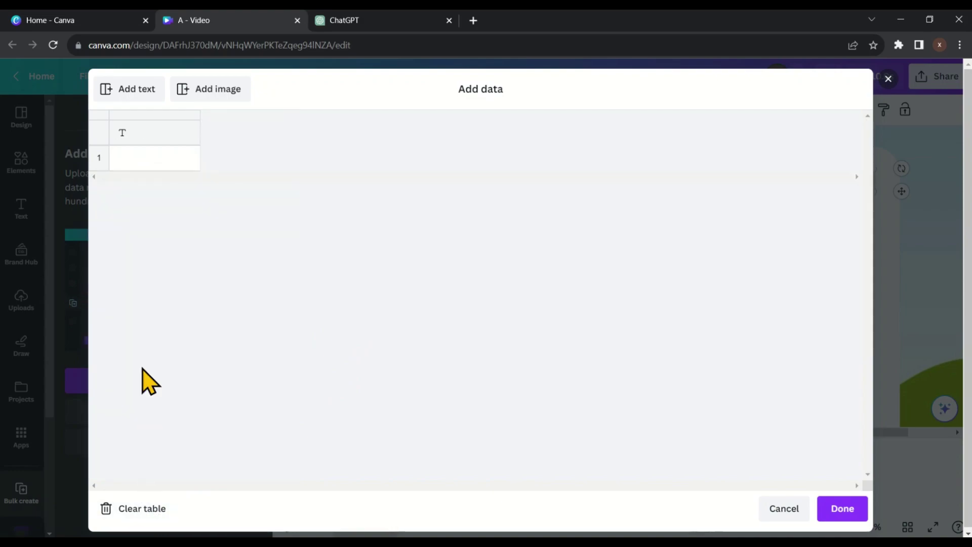
left_click(169, 132)
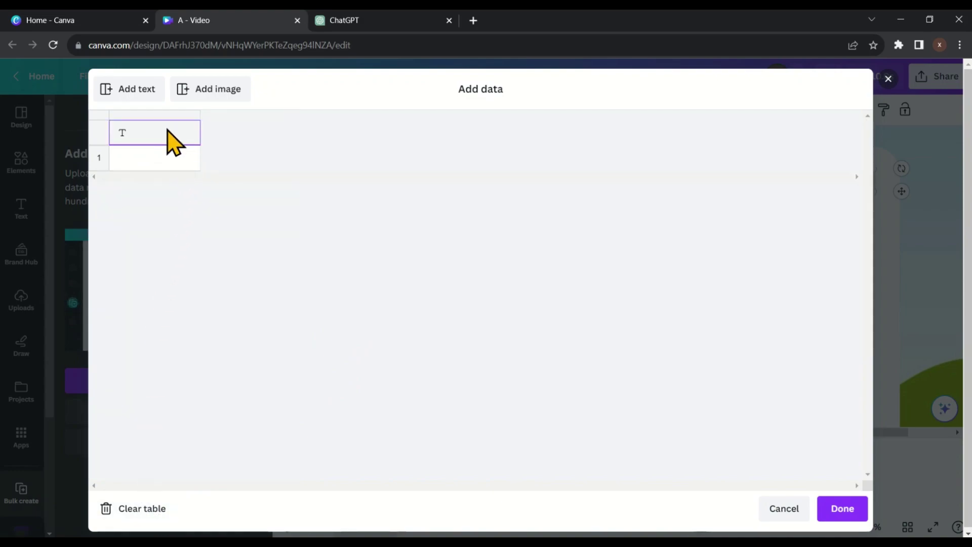
right_click(168, 140)
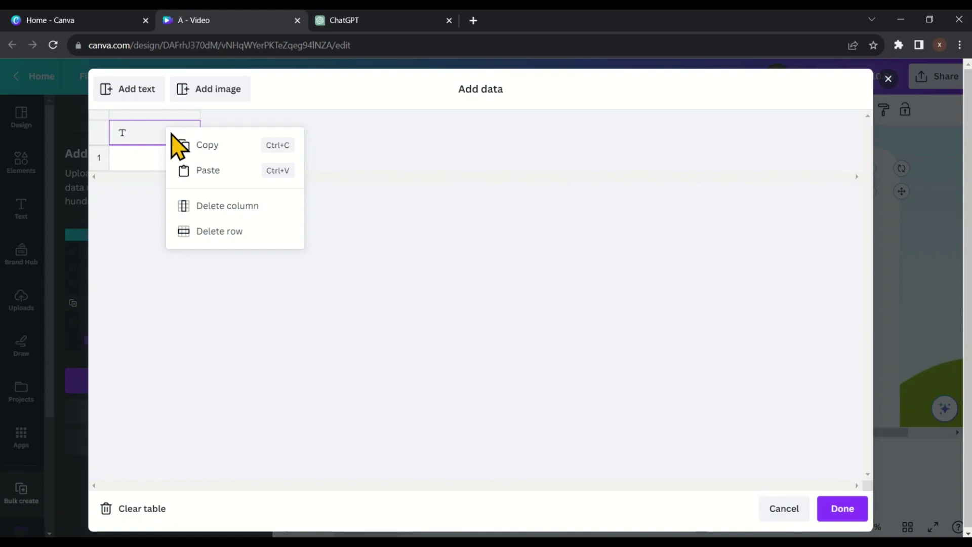
left_click(242, 170)
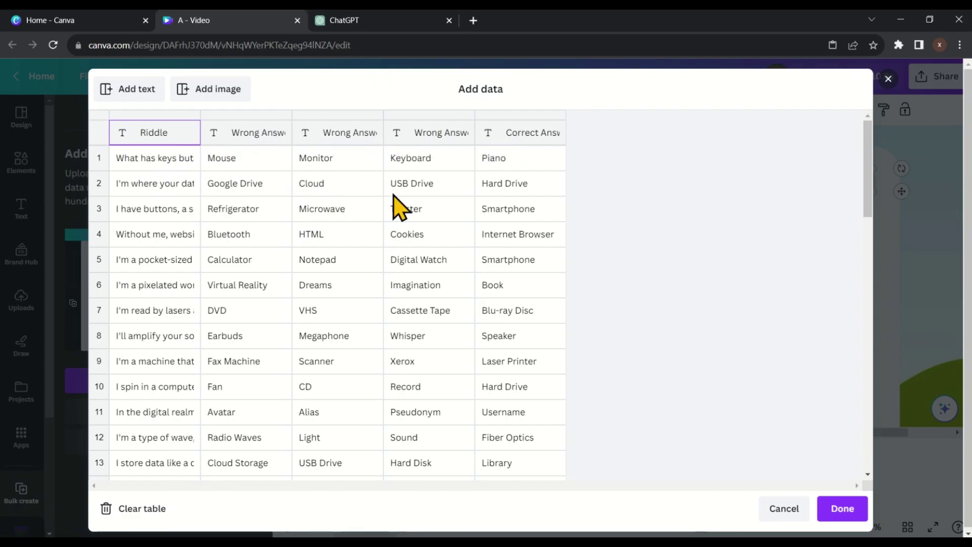
left_click(852, 511)
Connect the "Add a heading" text to the Riddle data field.
left_click(675, 405)
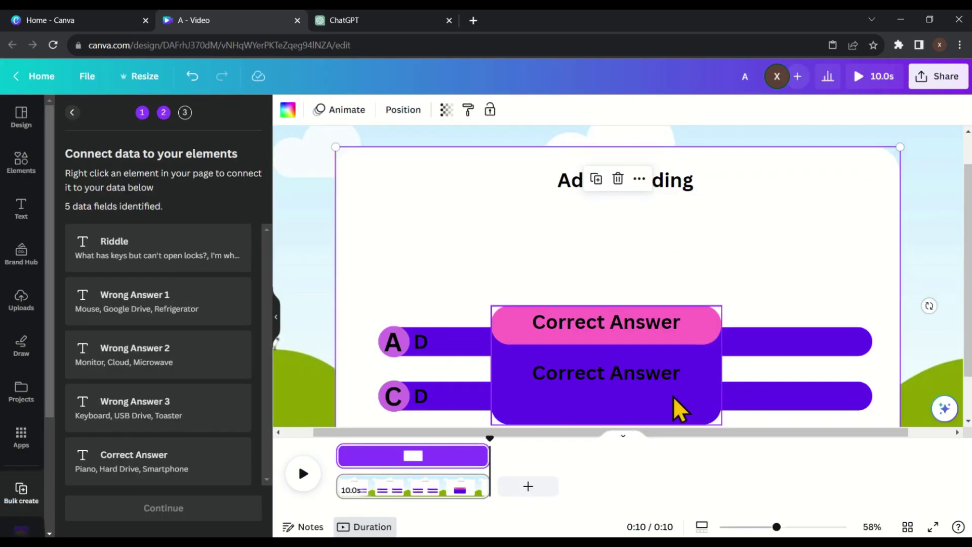
left_click(692, 191)
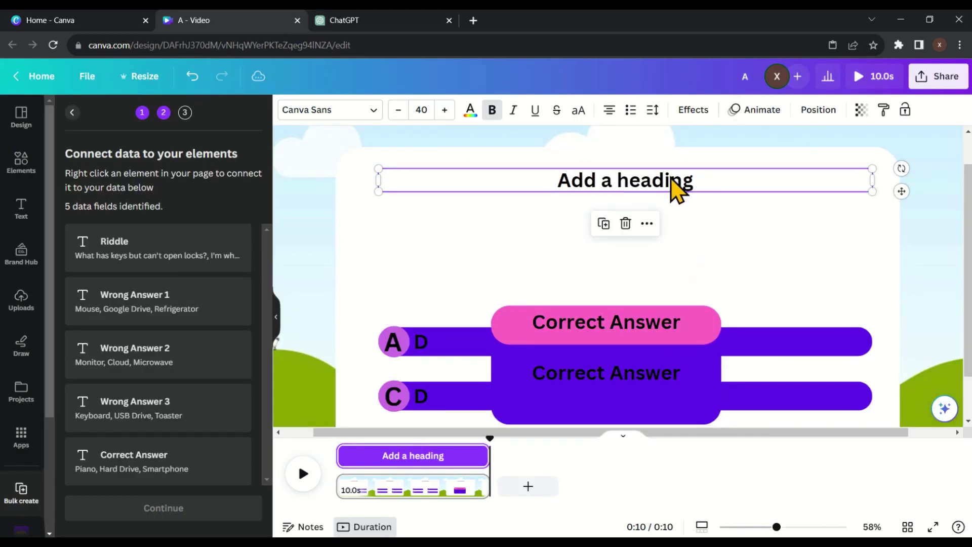
right_click(676, 191)
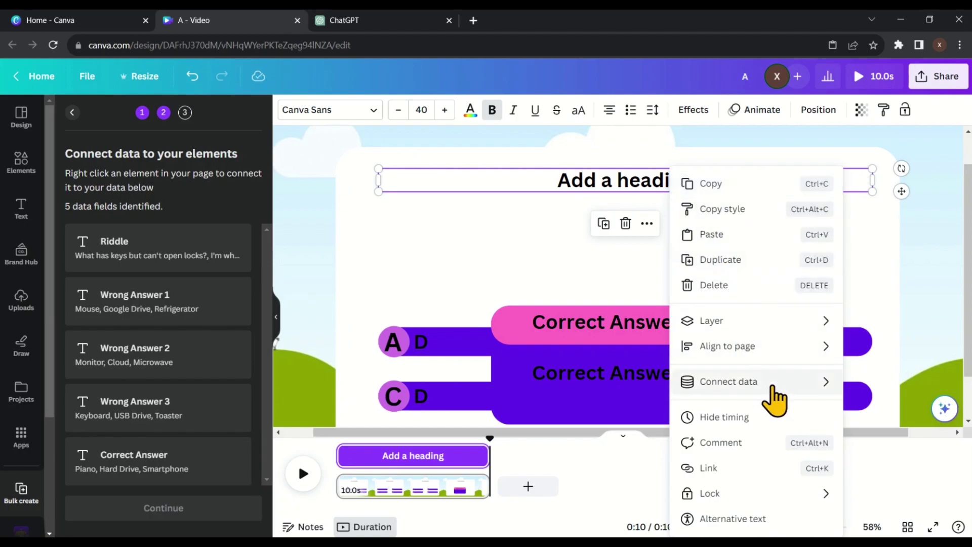
mouse_move(789, 385)
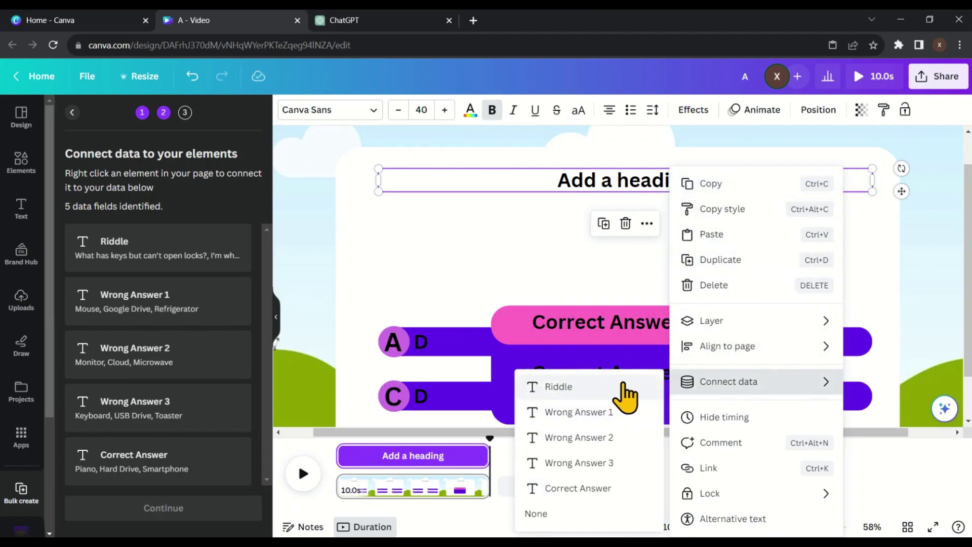
left_click(582, 388)
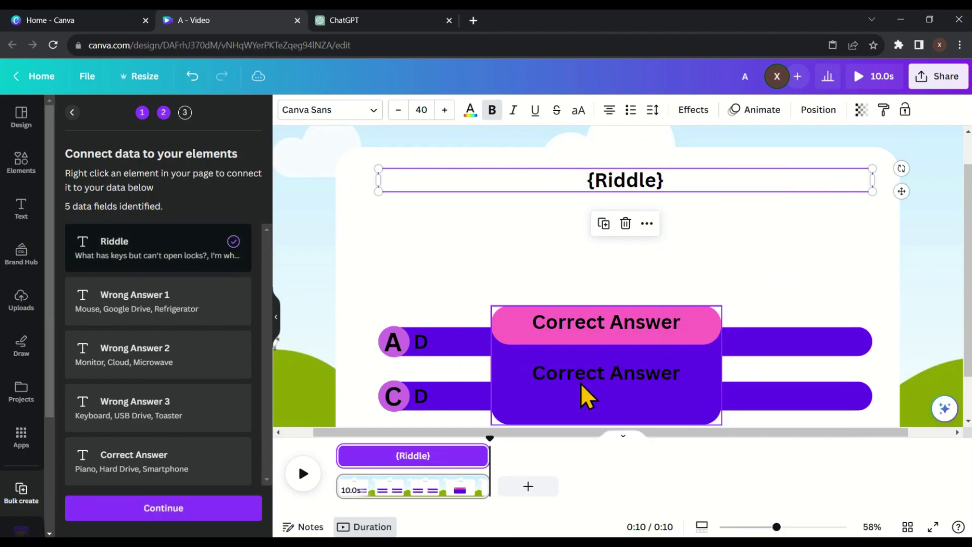
Connect the placeholder text on answer bar A to the Wrong Answer 1 data field.
left_click(418, 352)
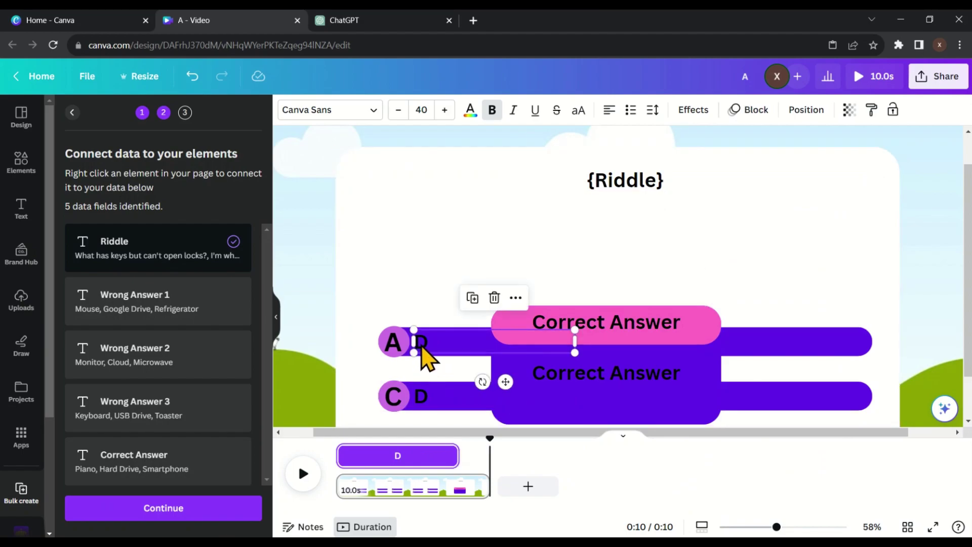
right_click(422, 347)
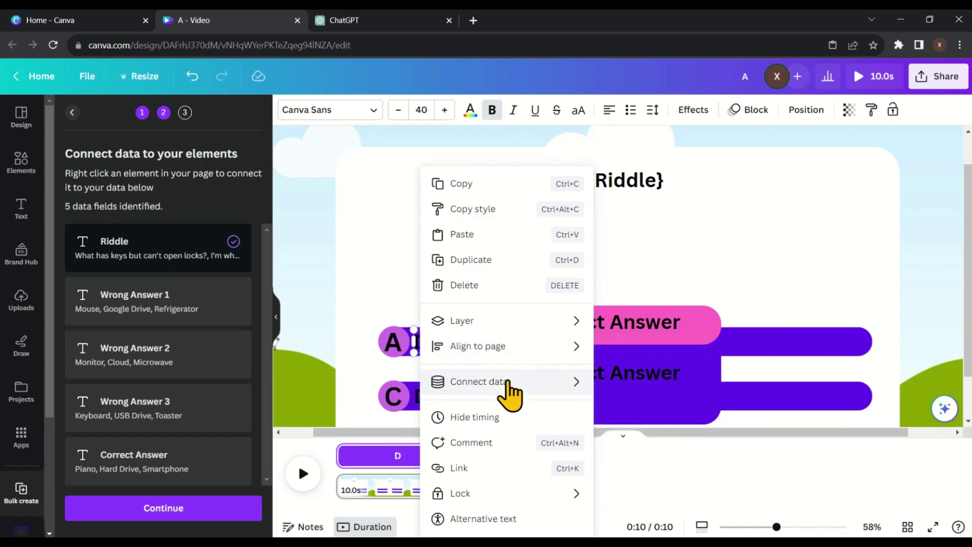
mouse_move(509, 394)
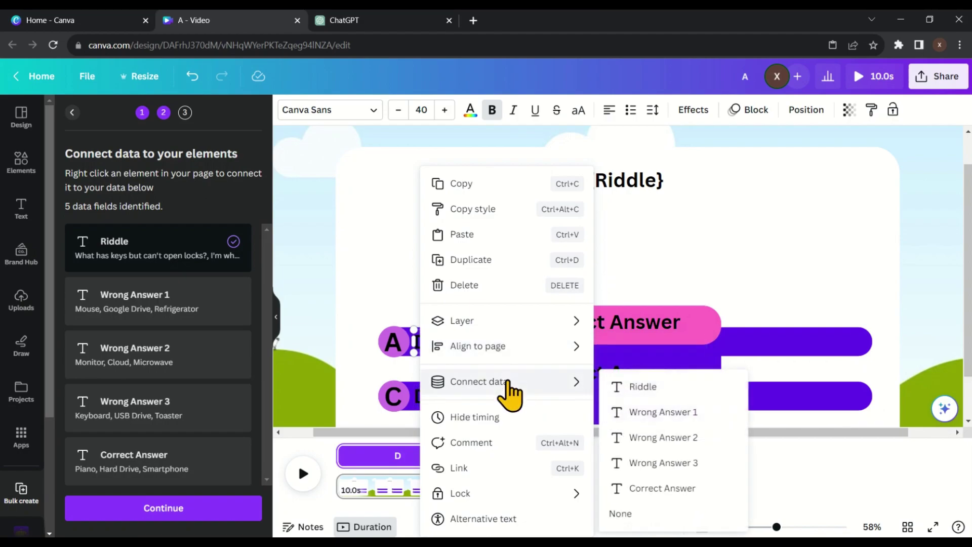
left_click(657, 413)
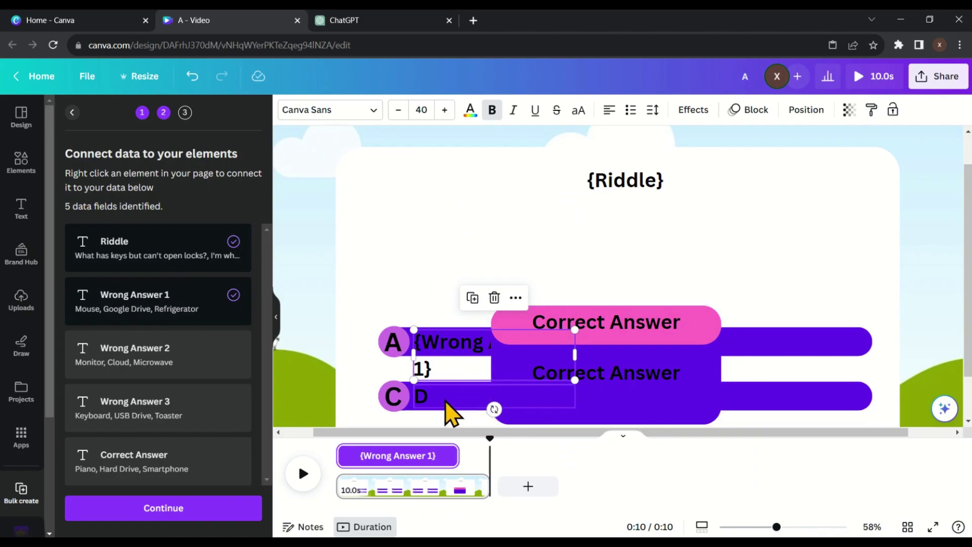
Connect the placeholder text on answer bar C to the Wrong Answer 2 data field.
left_click(424, 408)
right_click(427, 411)
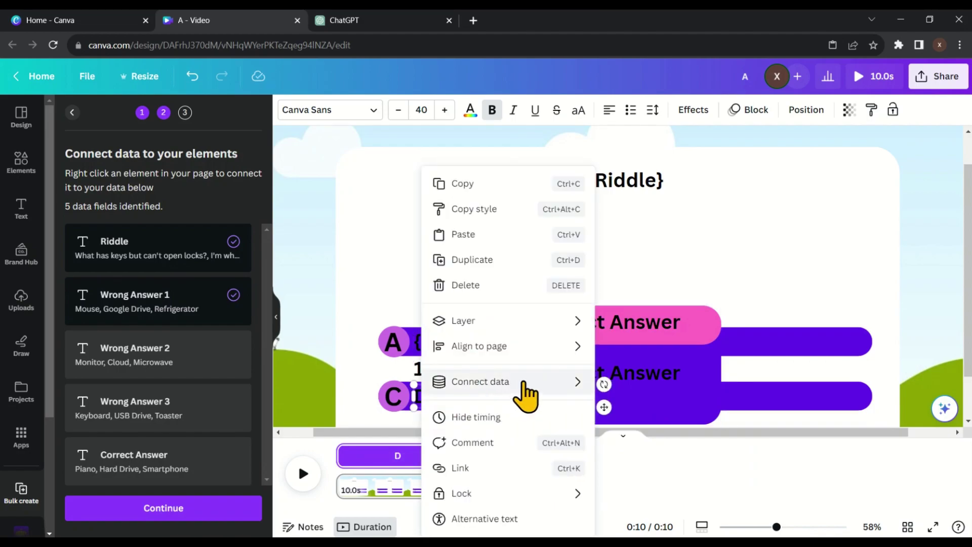
mouse_move(524, 385)
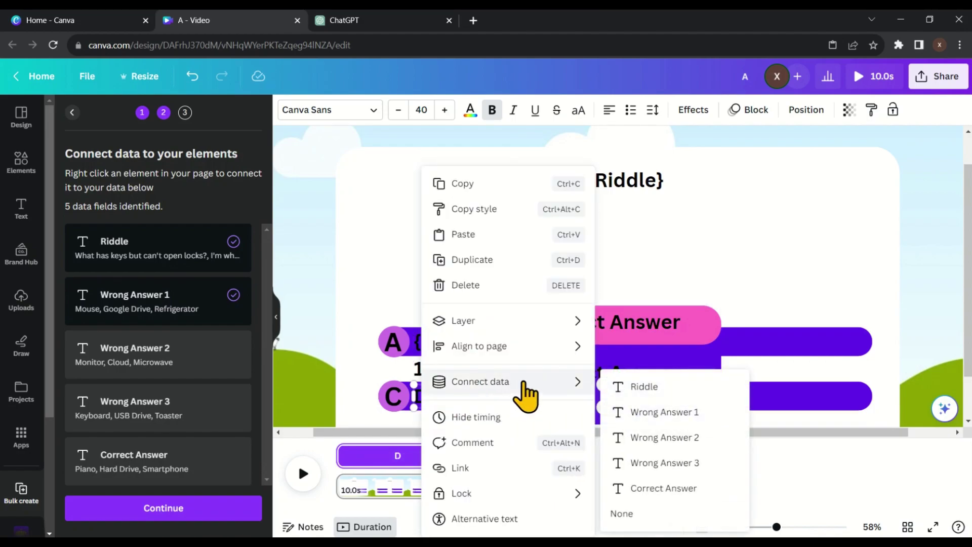
left_click(677, 438)
Move the Correct Answer box up off the answer bars and connect bar B's placeholder text to the Wrong Answer 3 data field.
left_click(648, 405)
left_click_drag(648, 405, 545, 263)
left_click(714, 349)
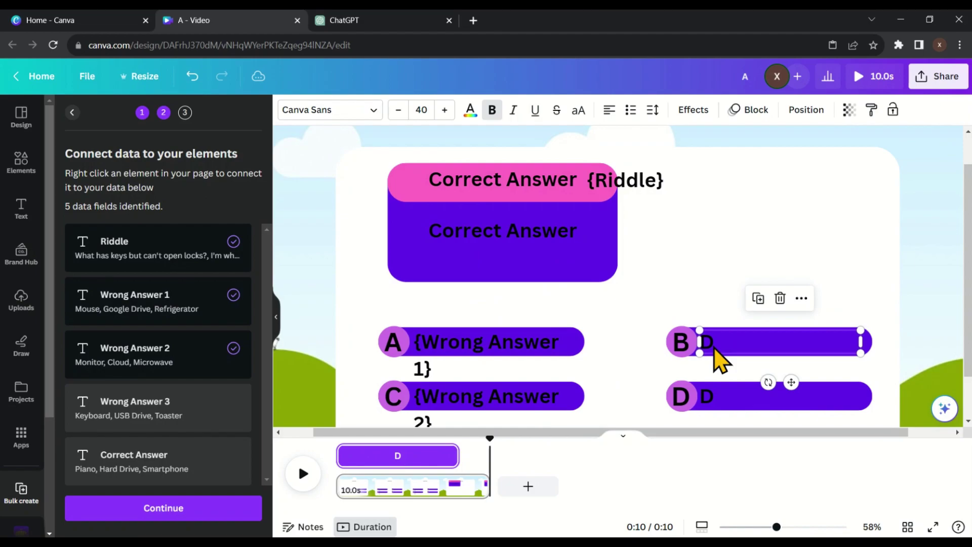
right_click(718, 359)
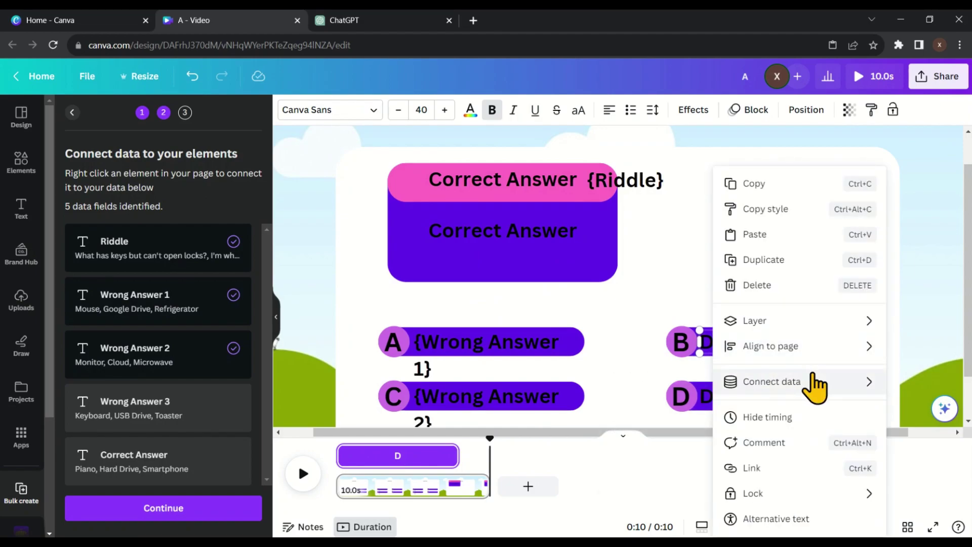
mouse_move(814, 383)
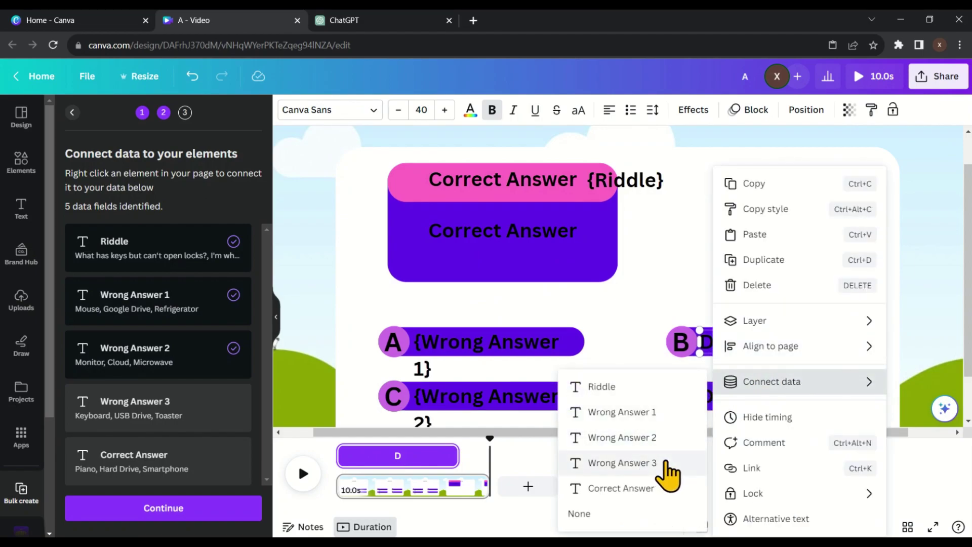
left_click(622, 462)
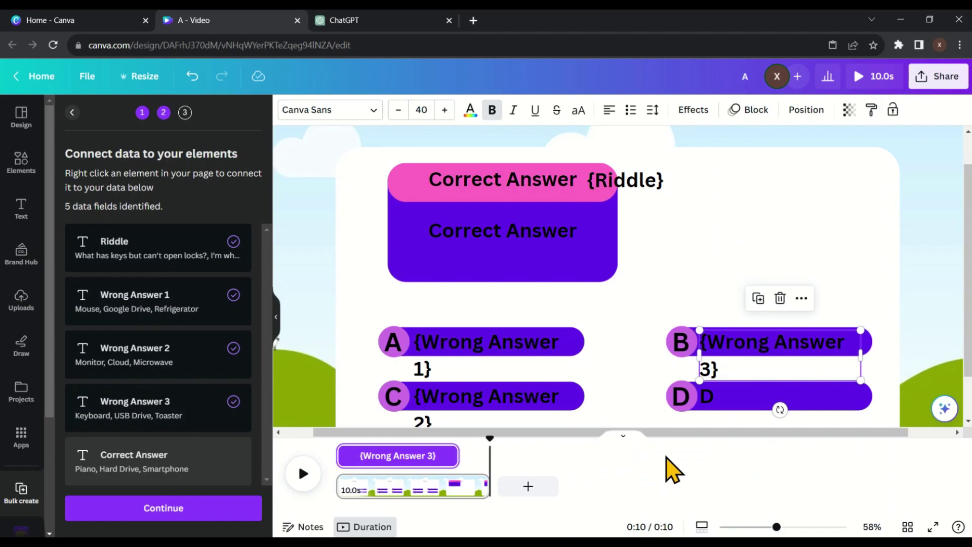
Connect the placeholder text on answer bar D to the Correct Answer data field.
left_click(714, 398)
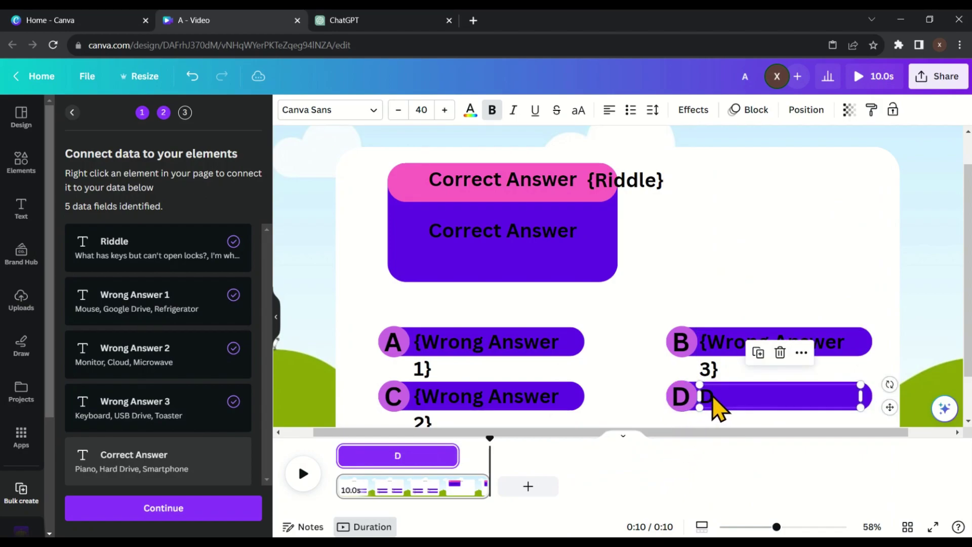
right_click(714, 398)
mouse_move(803, 386)
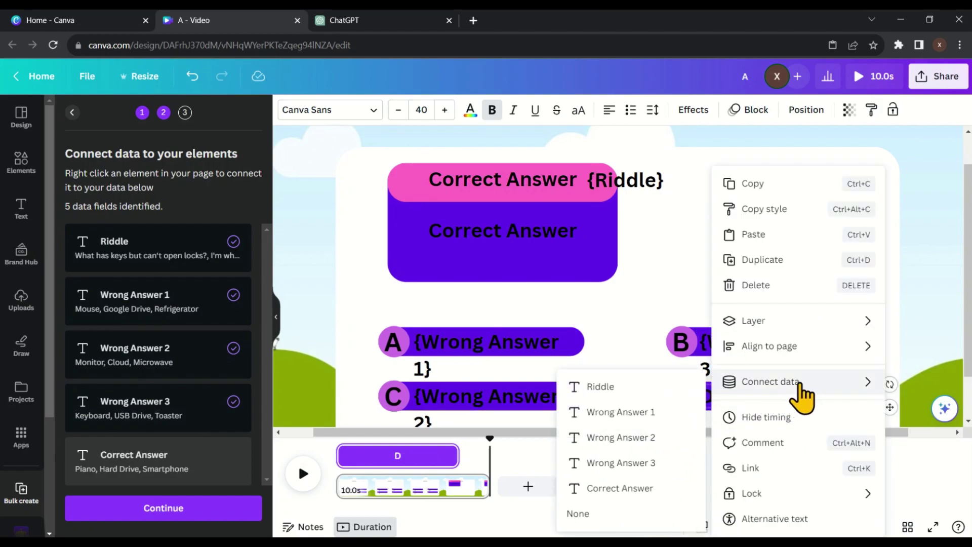
left_click(652, 489)
Move the Correct Answer box back down over the centre of the answer bars and connect its lower text to the Correct Answer data field.
left_click_drag(513, 261, 631, 394)
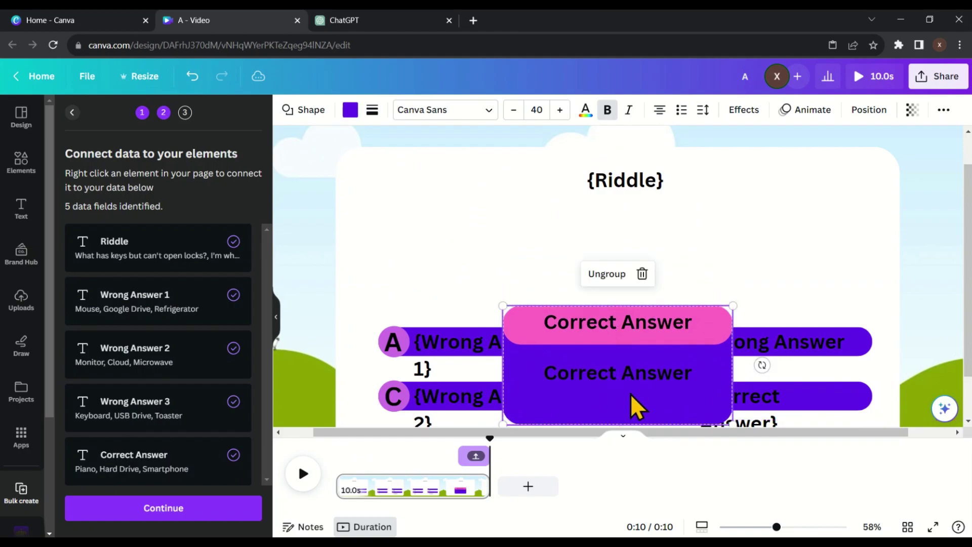
left_click(644, 378)
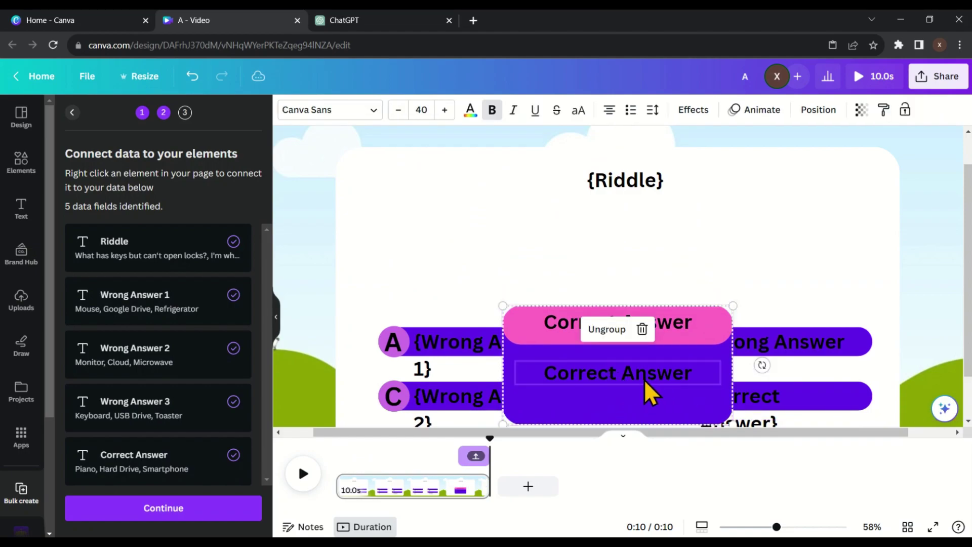
right_click(626, 375)
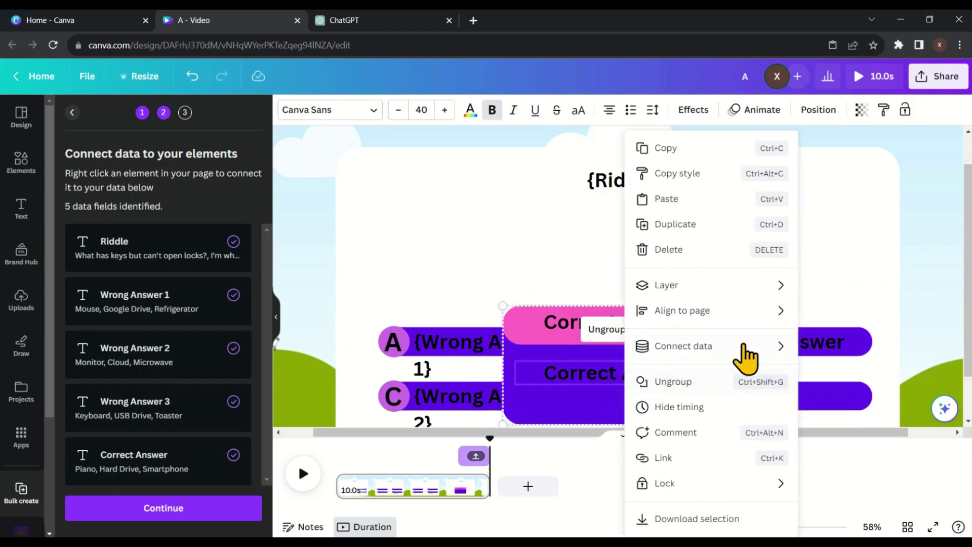
mouse_move(738, 354)
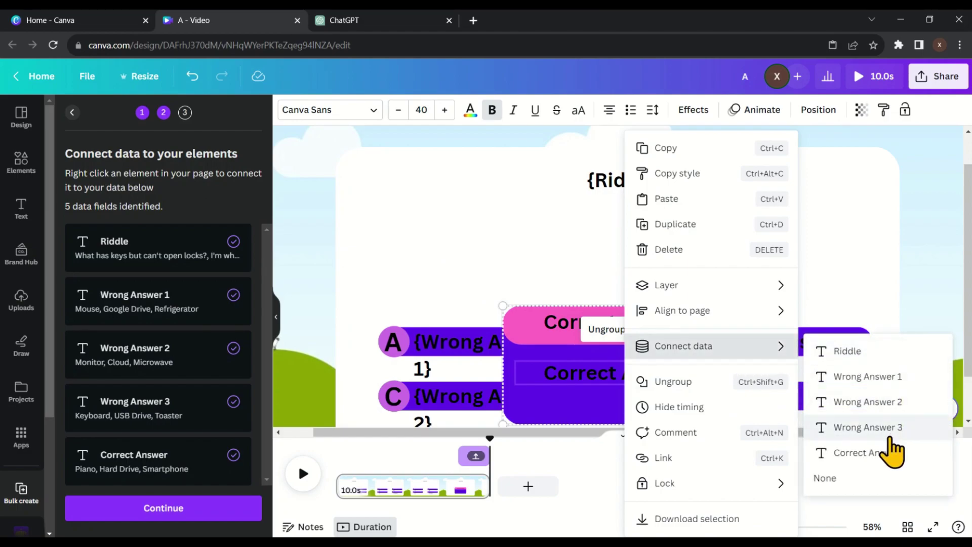
left_click(864, 455)
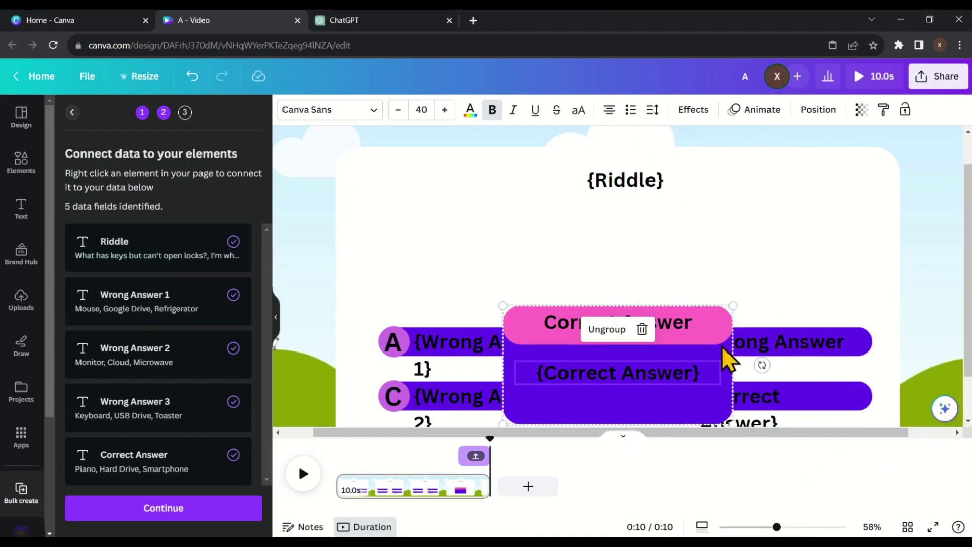
Continue the bulk creation with all riddle rows selected and generate the 51 pages.
left_click(615, 425)
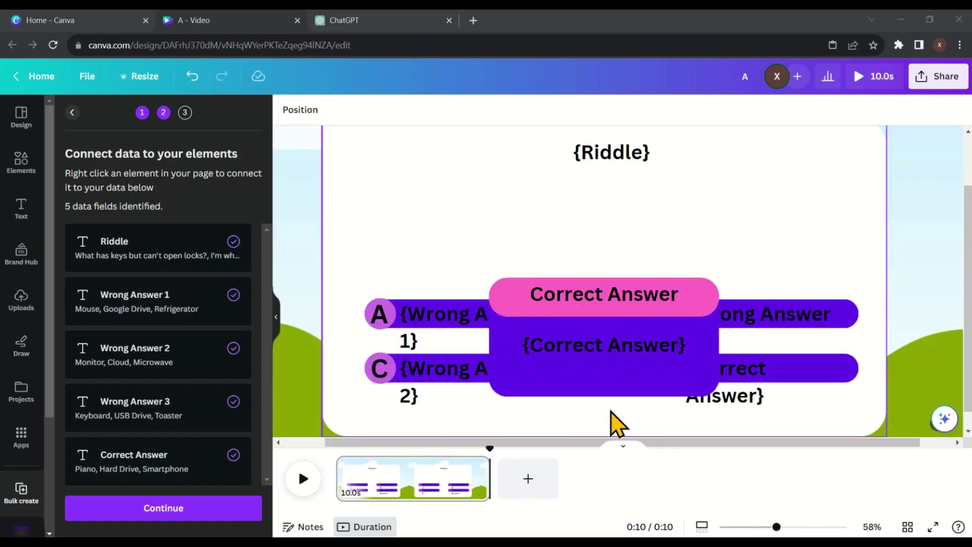
left_click(162, 511)
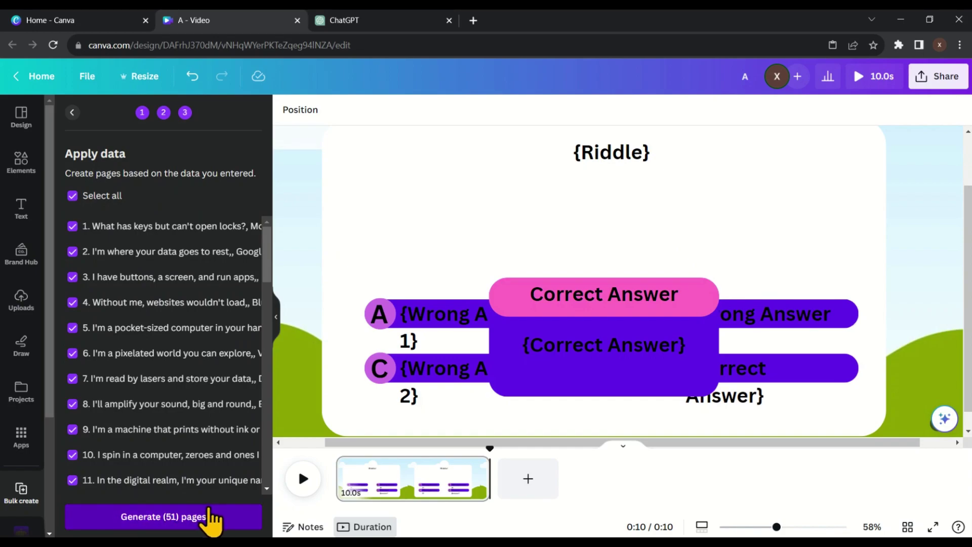
left_click(209, 516)
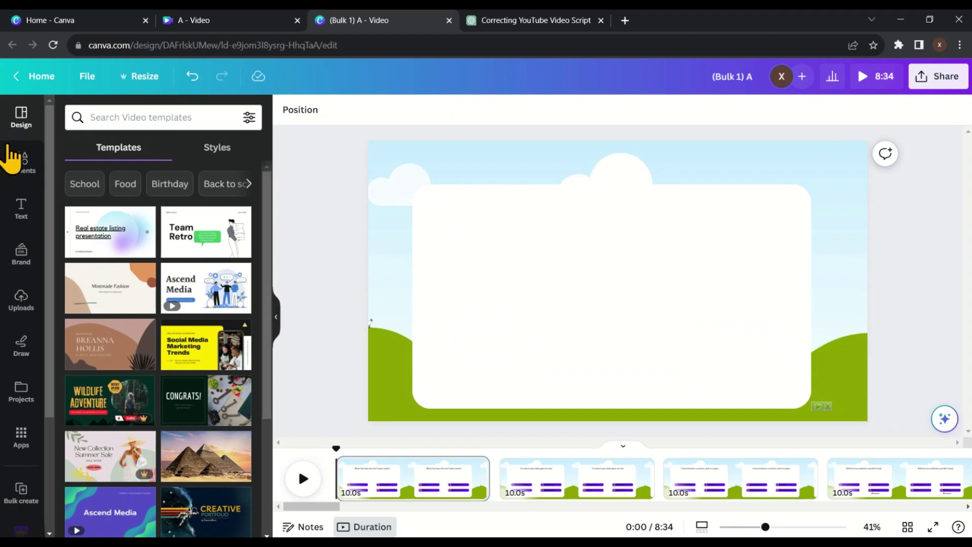
Search the elements for "purple background" photos and set the dark purple textured photo as the first page's background.
left_click(23, 164)
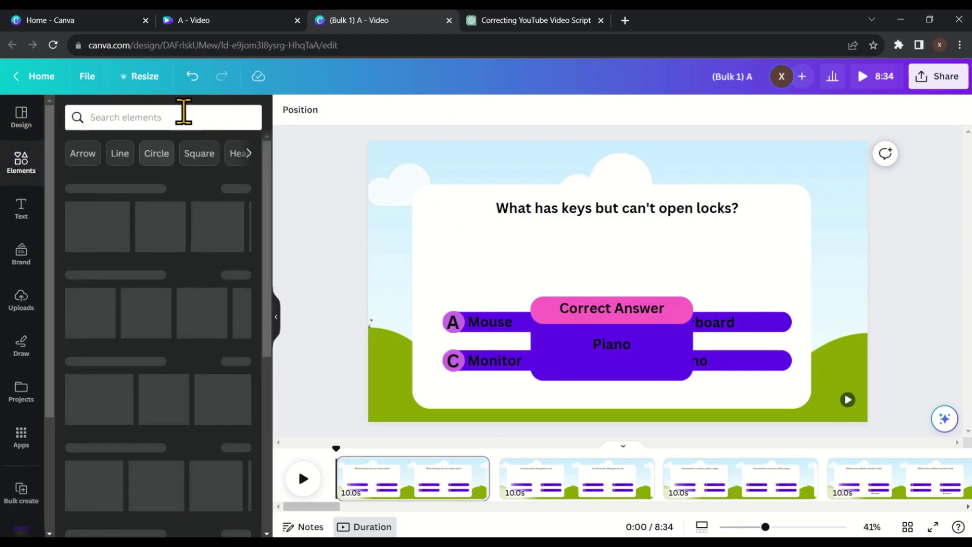
left_click(170, 116)
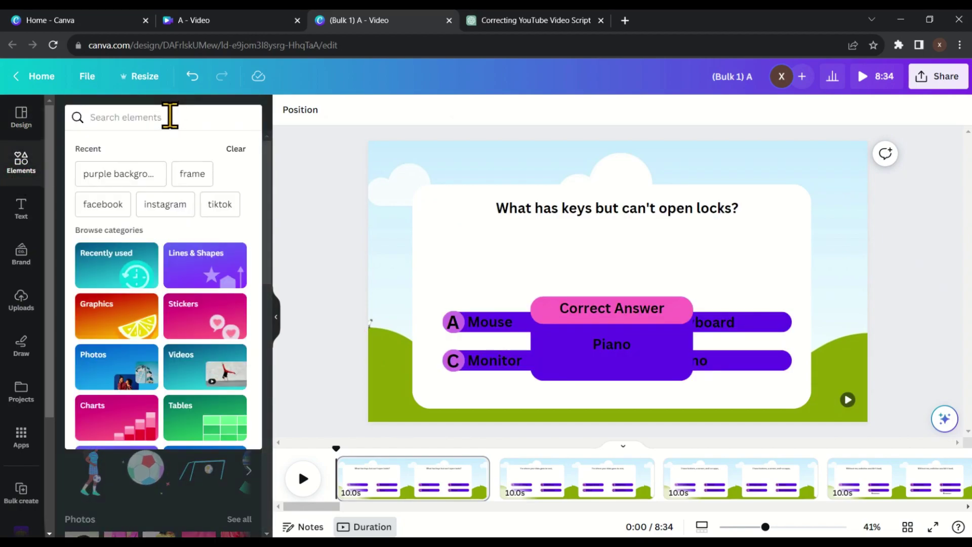
left_click(144, 174)
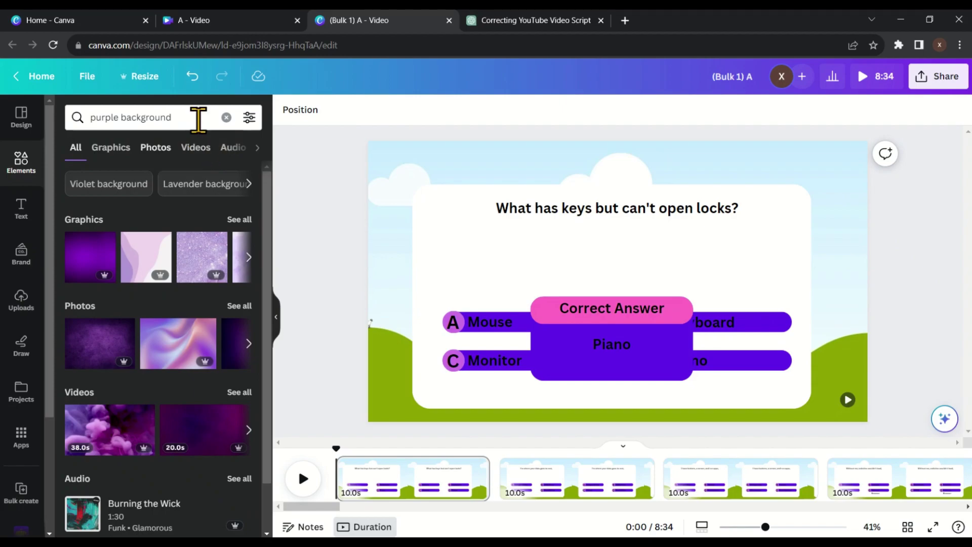
left_click(156, 147)
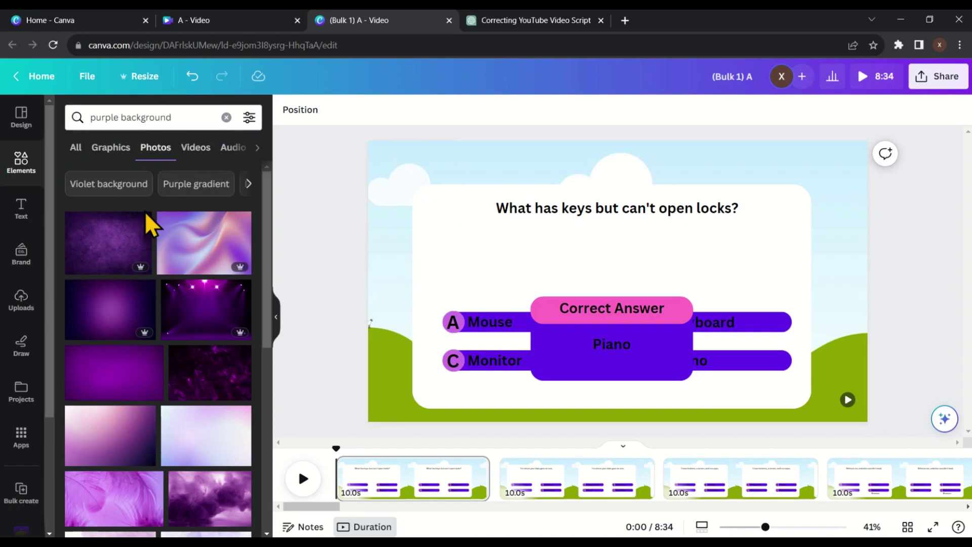
left_click_drag(85, 237, 385, 187)
Set the black photo with purple smoke as the background of the second page.
left_click_drag(567, 210, 567, 210)
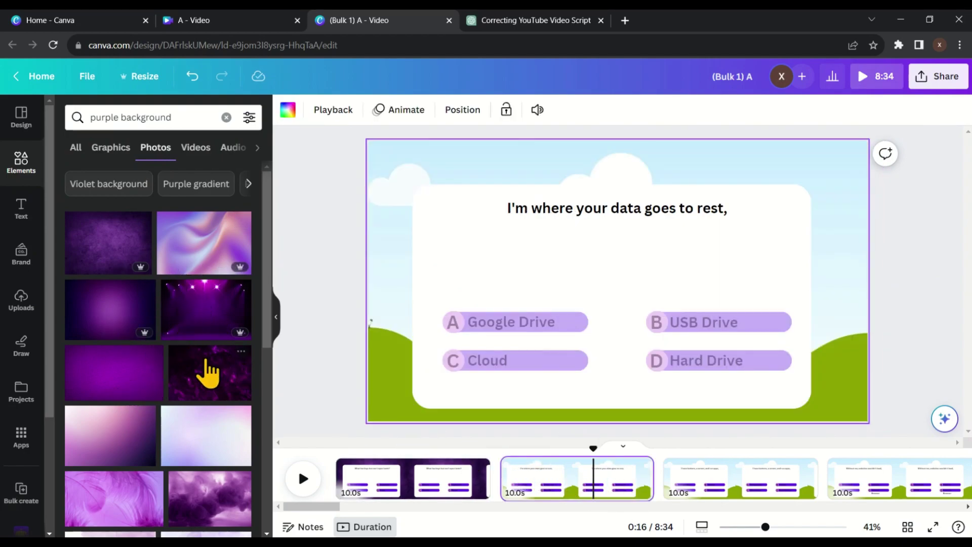
left_click_drag(208, 374, 387, 303)
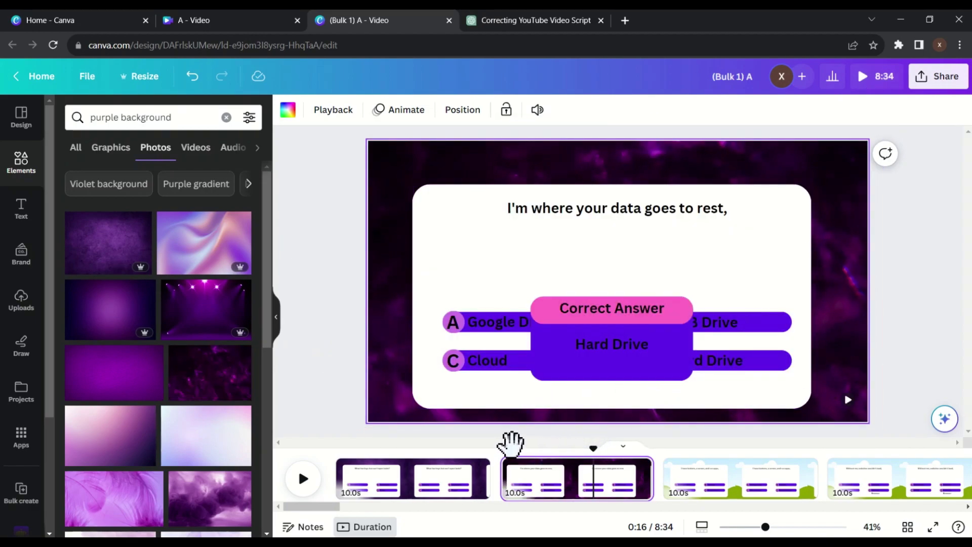
Play the video from the start to preview the first two pages with their backgrounds.
left_click(486, 447)
left_click_drag(481, 445, 304, 445)
left_click(305, 479)
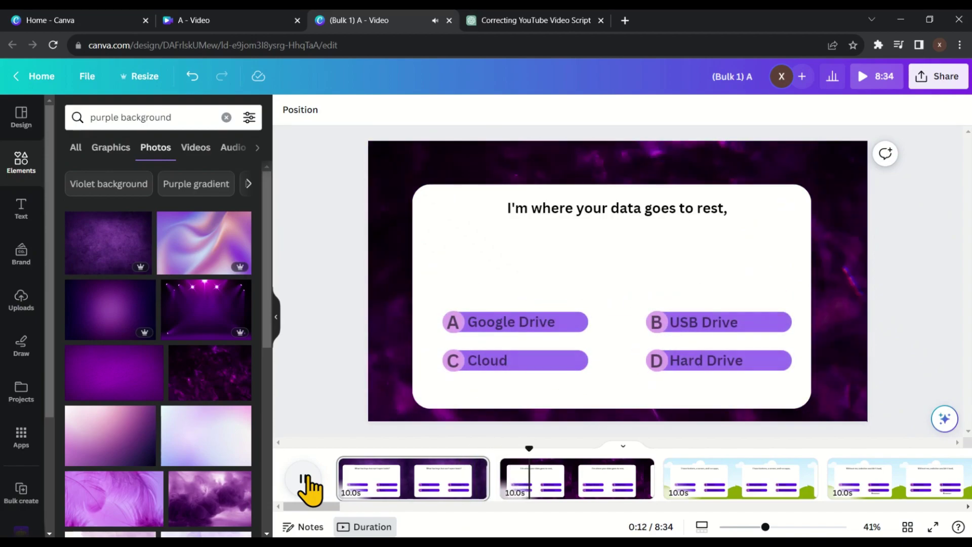
key("space")
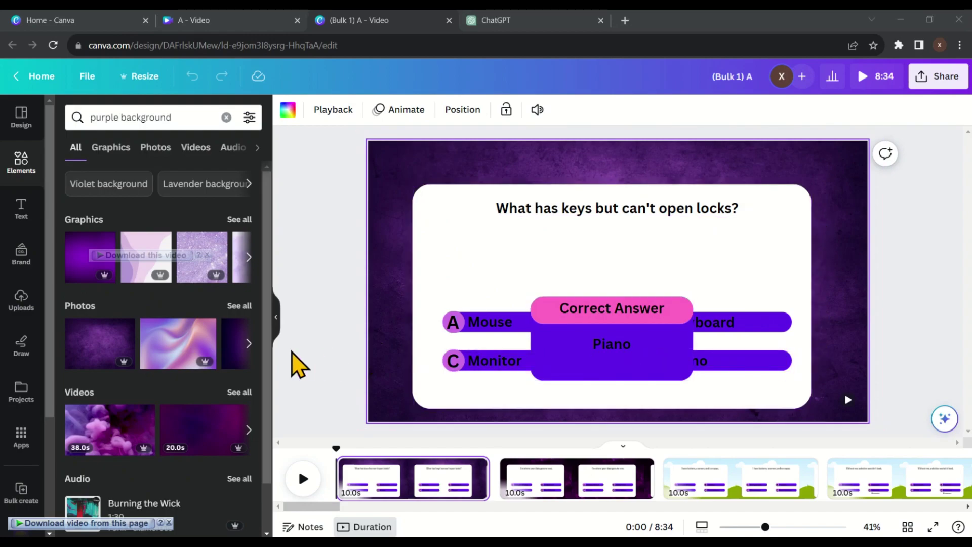
Try filling the first page's white panel with the dark purple textured photo and with solid violet, undoing each change.
left_click_drag(91, 353, 495, 267)
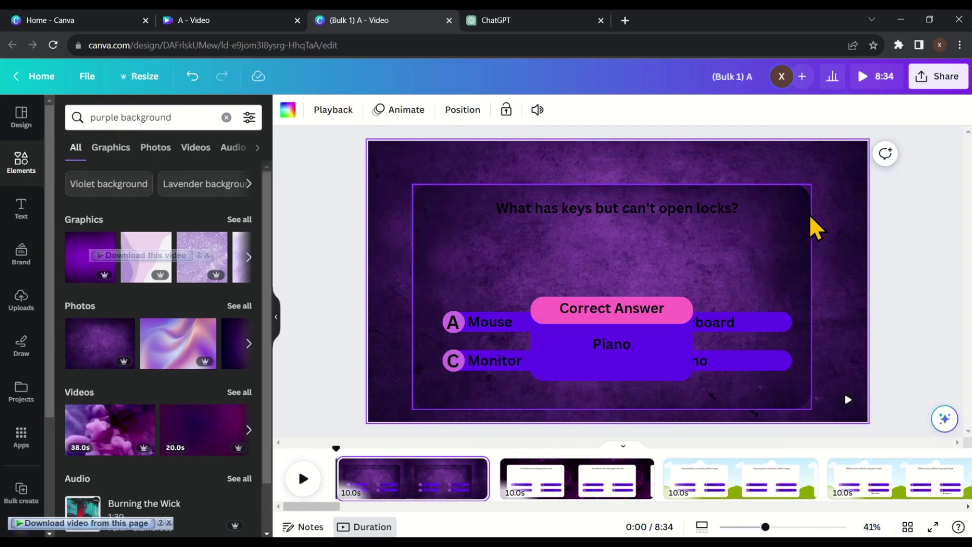
key("ctrl+z")
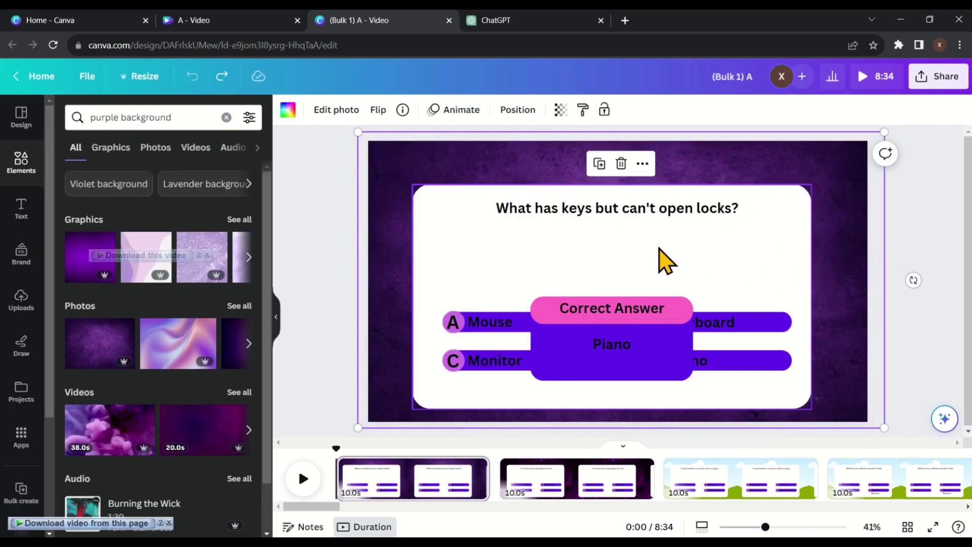
left_click(675, 258)
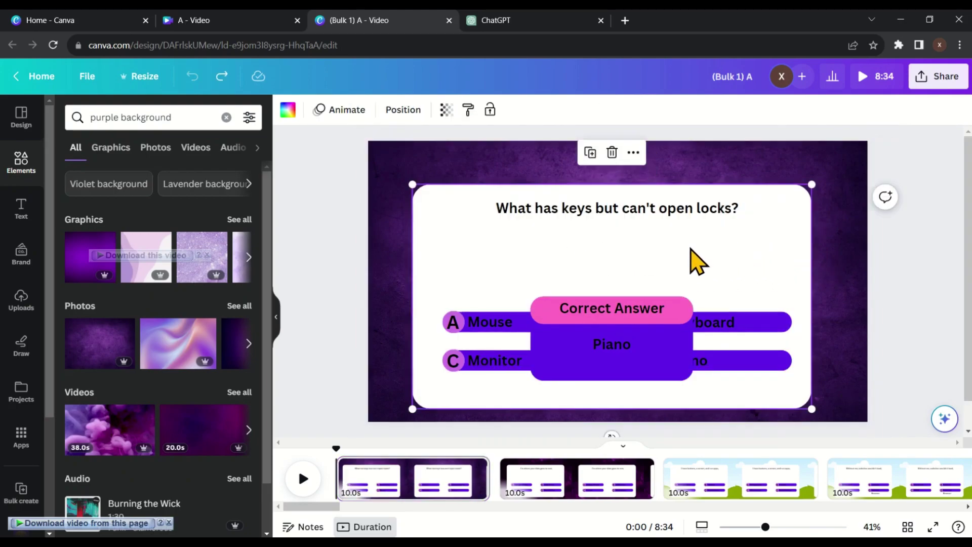
left_click(287, 110)
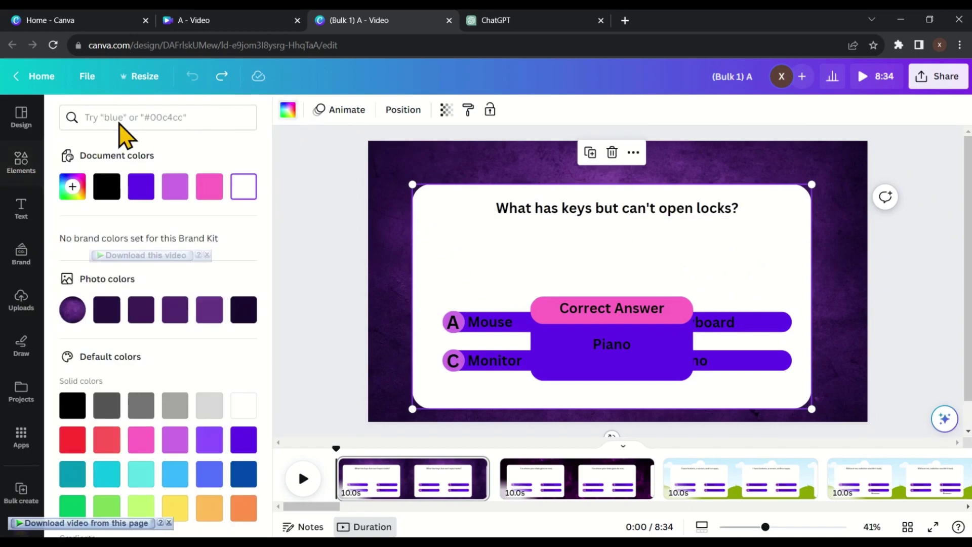
left_click(140, 186)
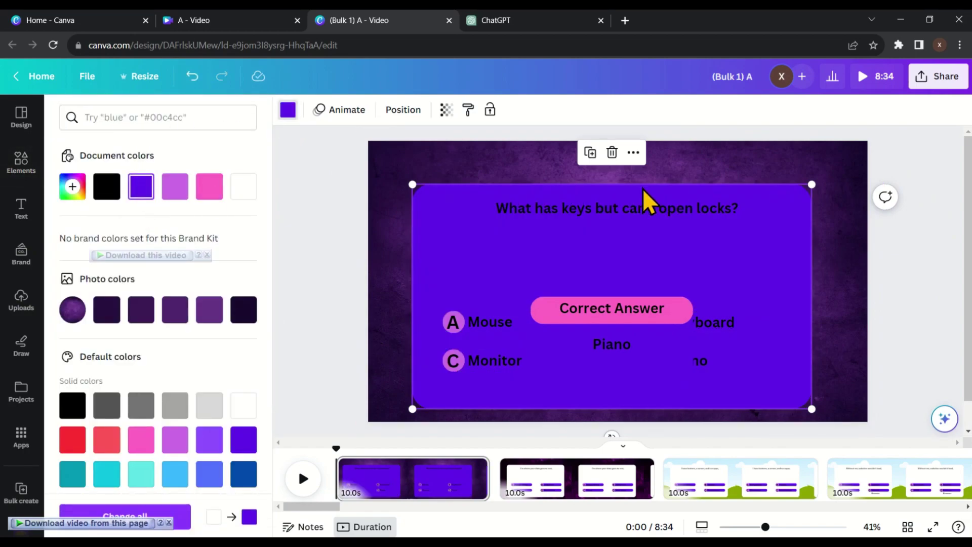
key("ctrl+z")
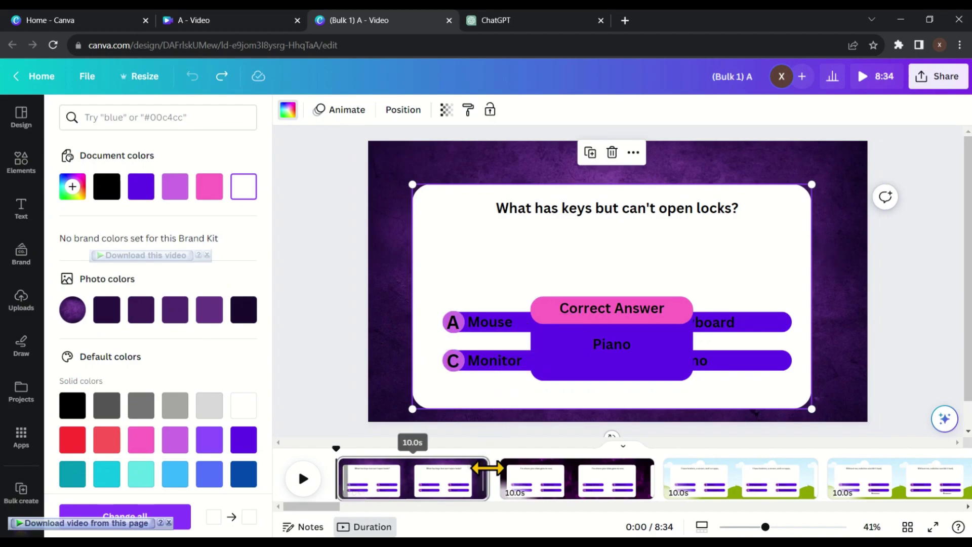
Add a Flow transition of 1.5 seconds between the first two pages and apply it between all pages.
mouse_move(502, 507)
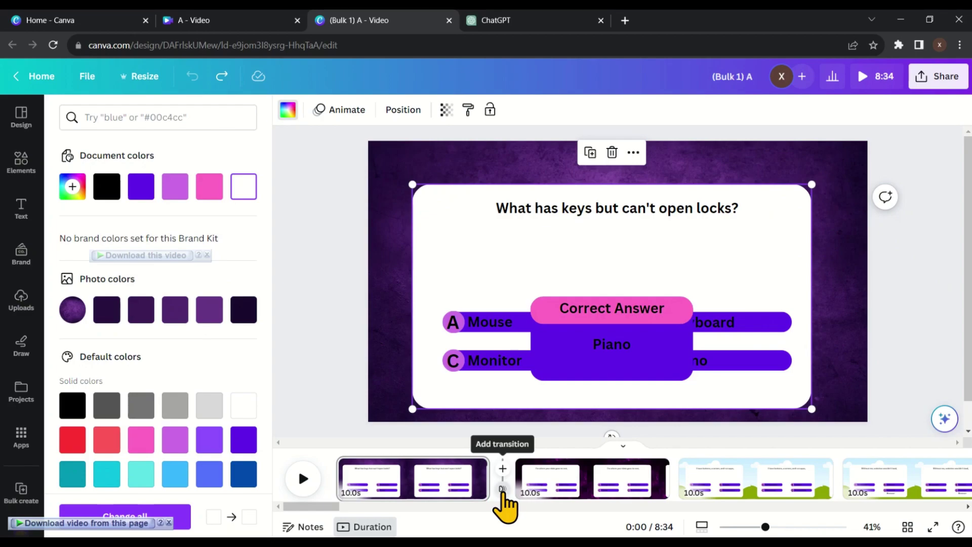
left_click(502, 489)
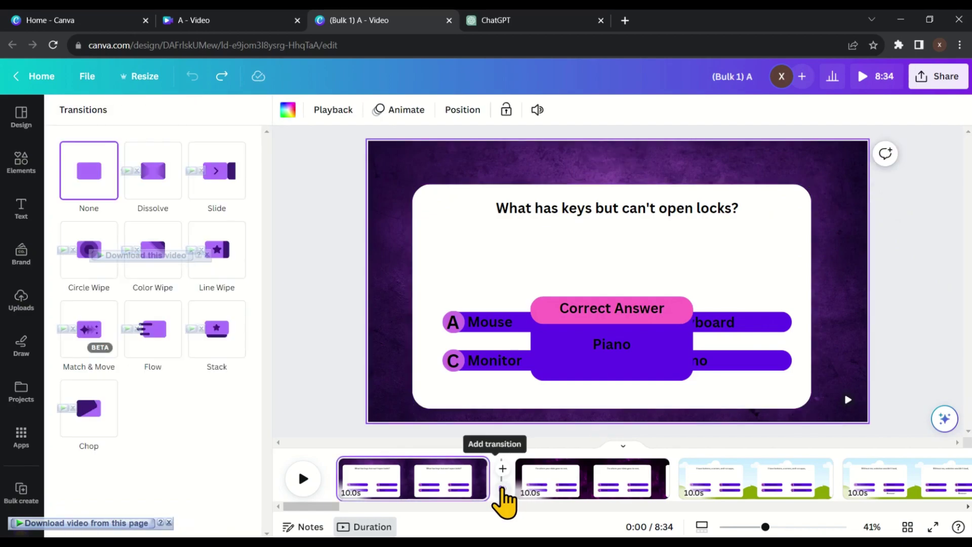
left_click(153, 354)
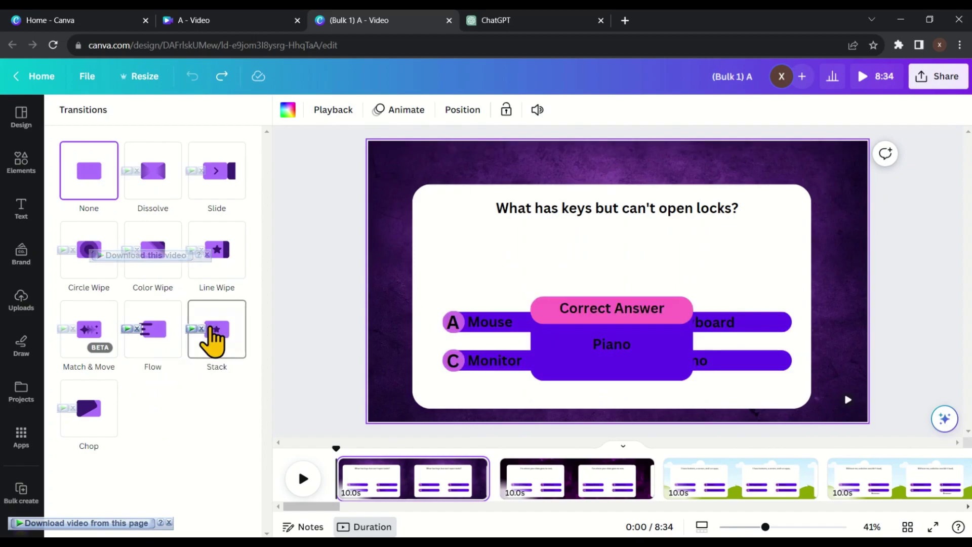
left_click(146, 344)
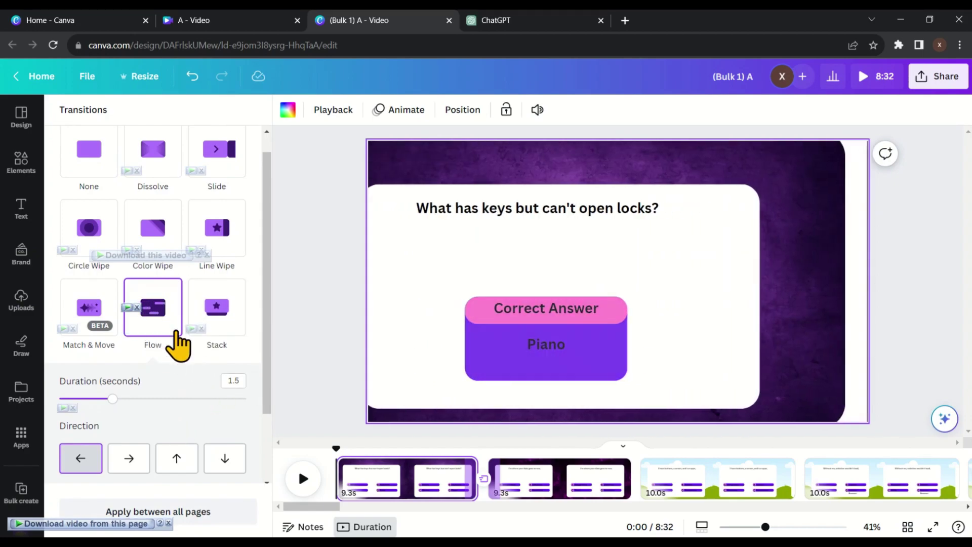
left_click(212, 513)
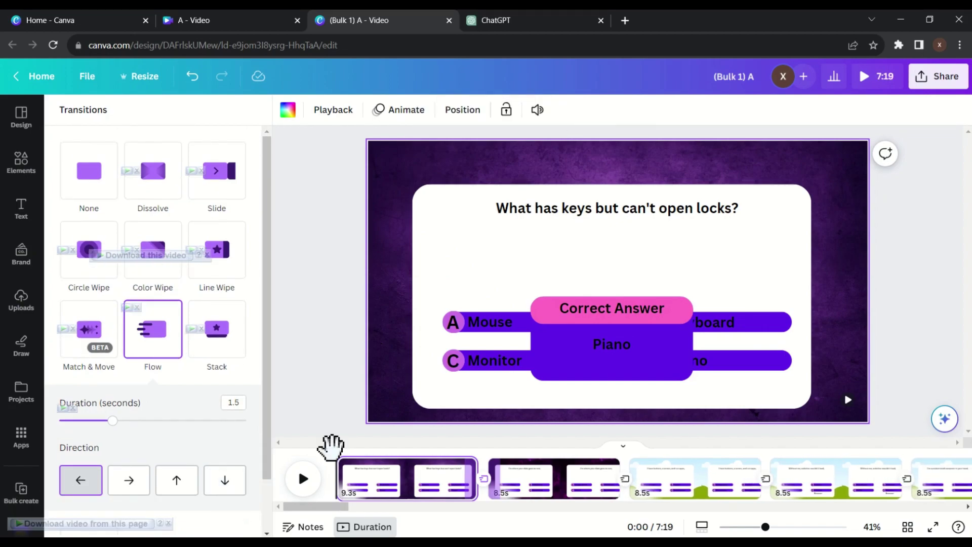
Play the first page through into the second to preview the Flow transition.
left_click(303, 478)
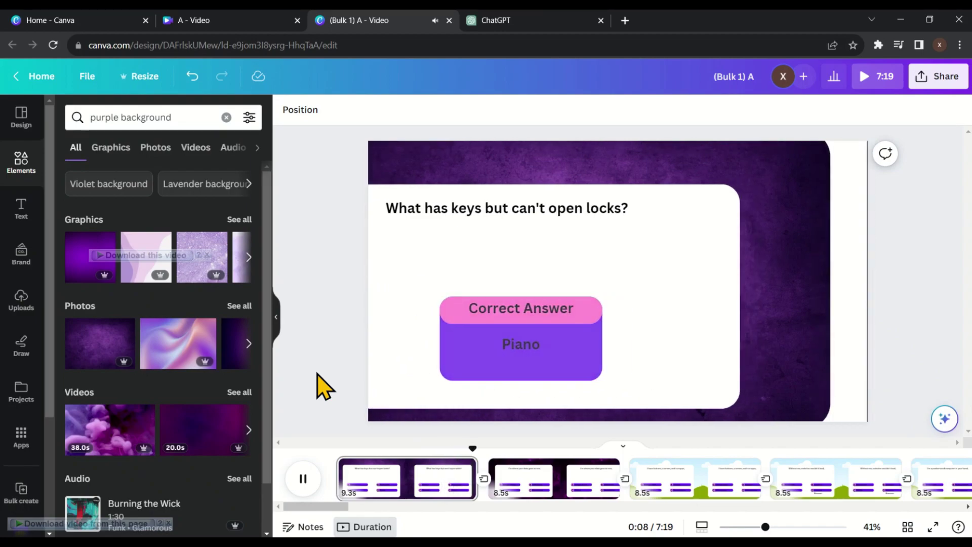
key("space")
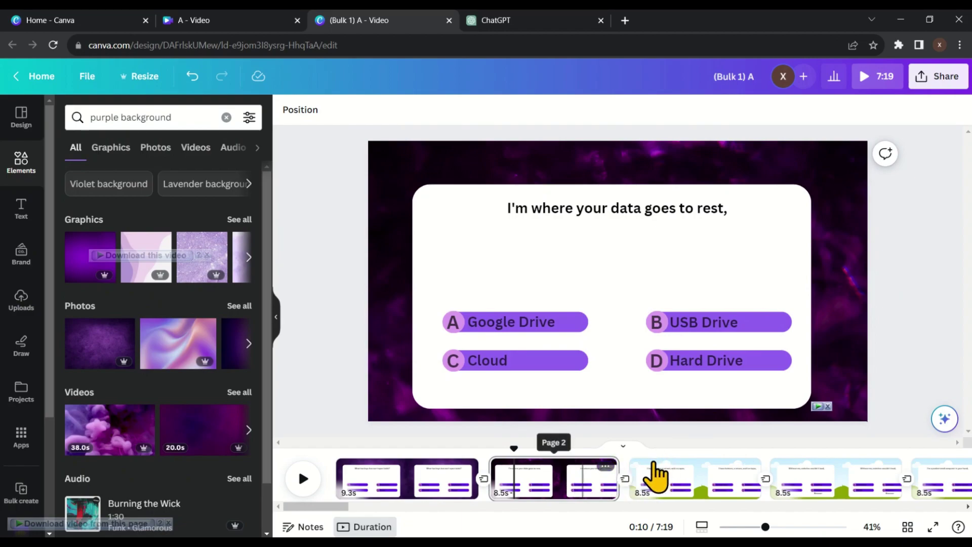
Set the dark purple textured photo as the background of the third page.
left_click(695, 481)
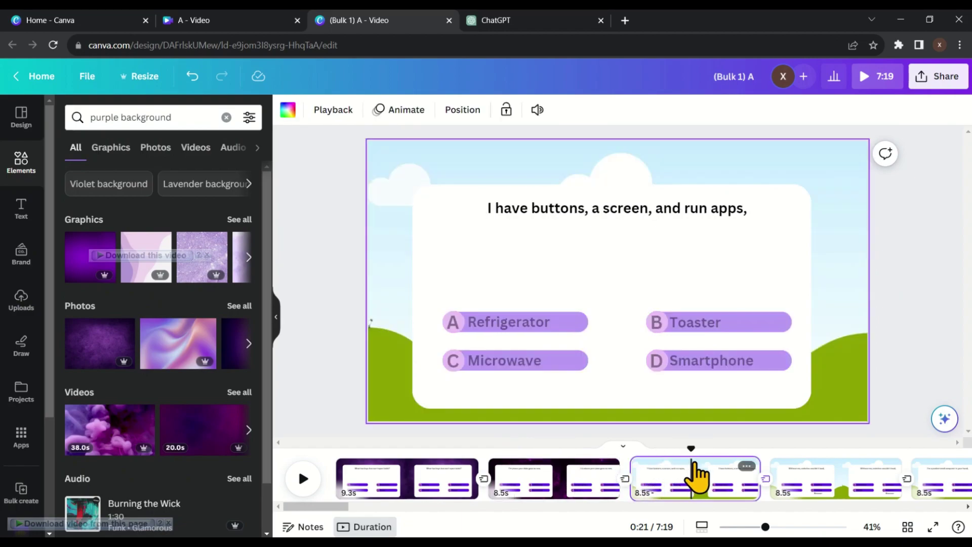
left_click_drag(339, 225, 385, 209)
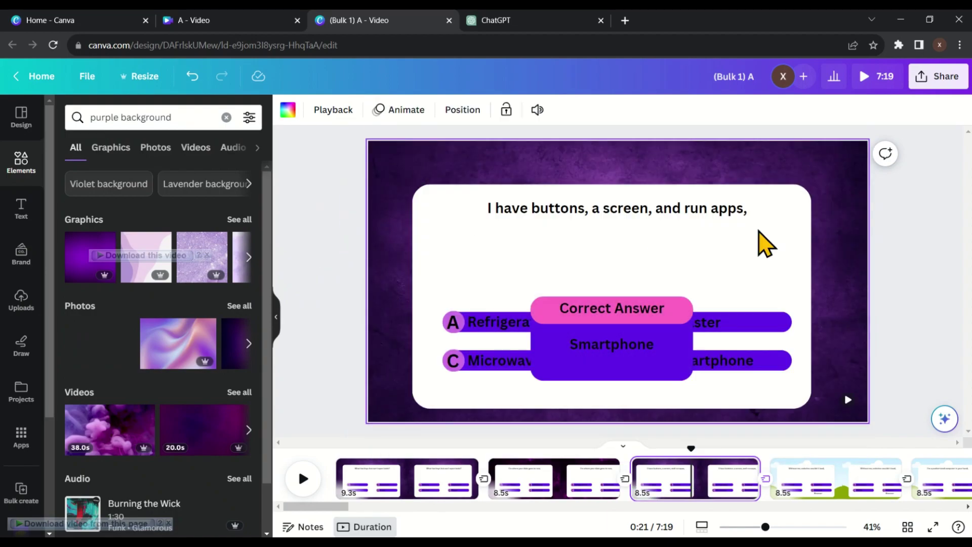
Set the purple stage-spotlights photo from the purple background search as the background of the fourth page.
left_click(245, 306)
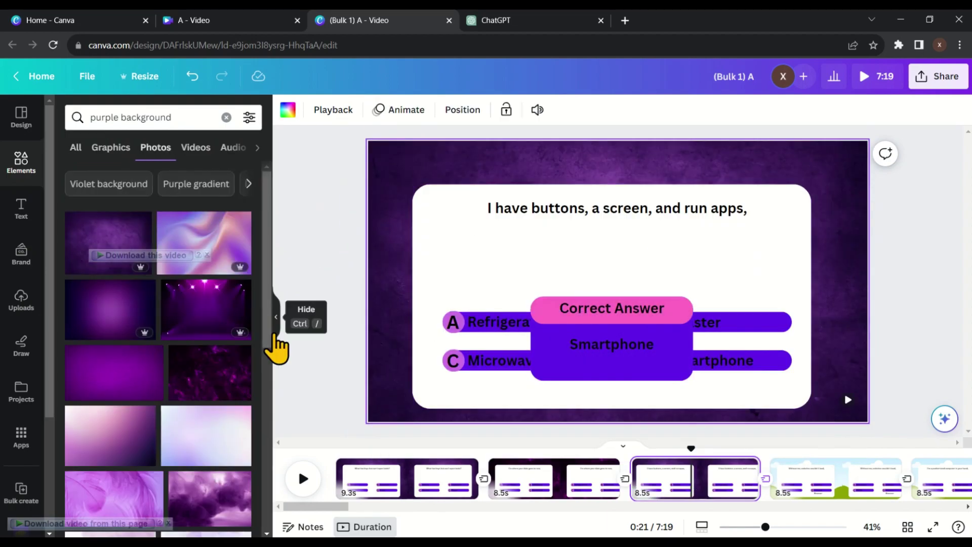
left_click(835, 488)
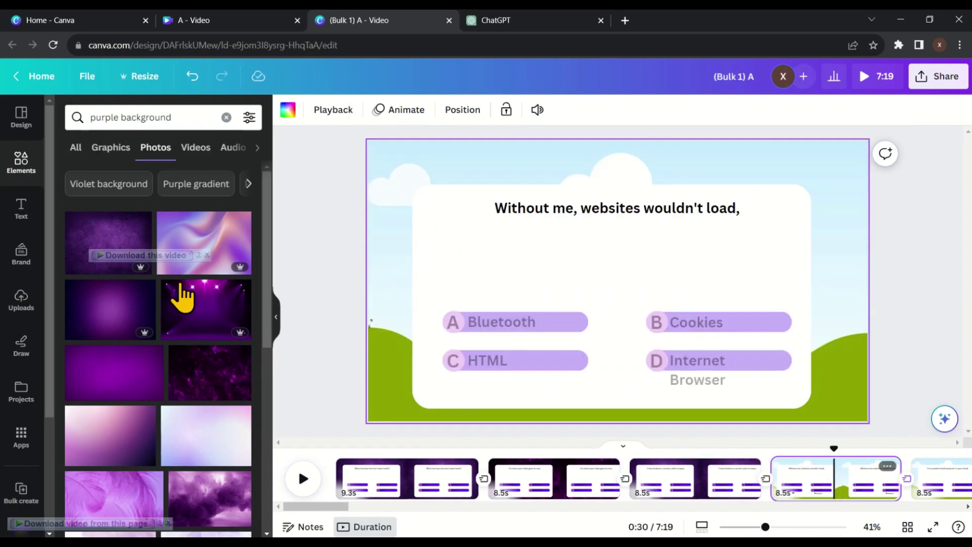
left_click_drag(206, 309, 374, 177)
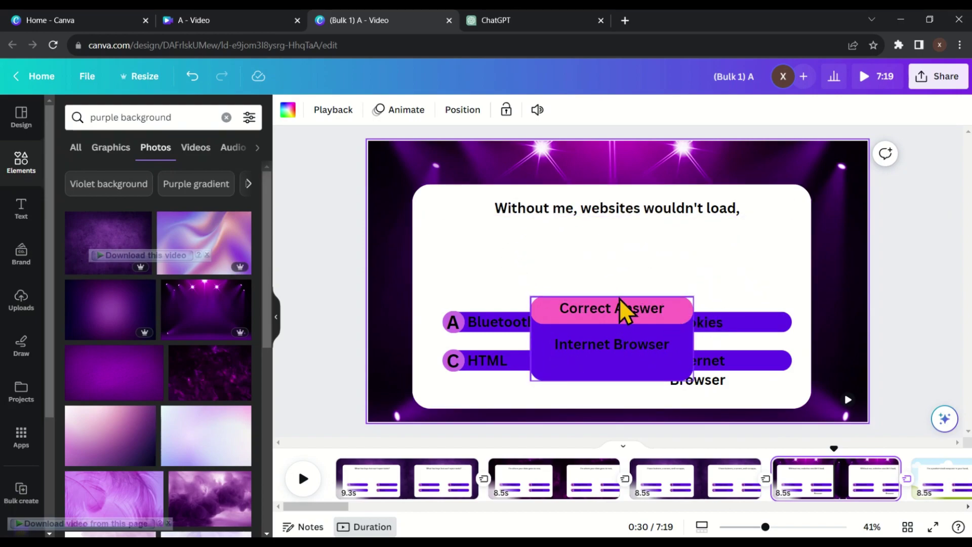
Open the design's MP4 download settings and try the option to download pages as separate files, switching it on and back off.
left_click(937, 77)
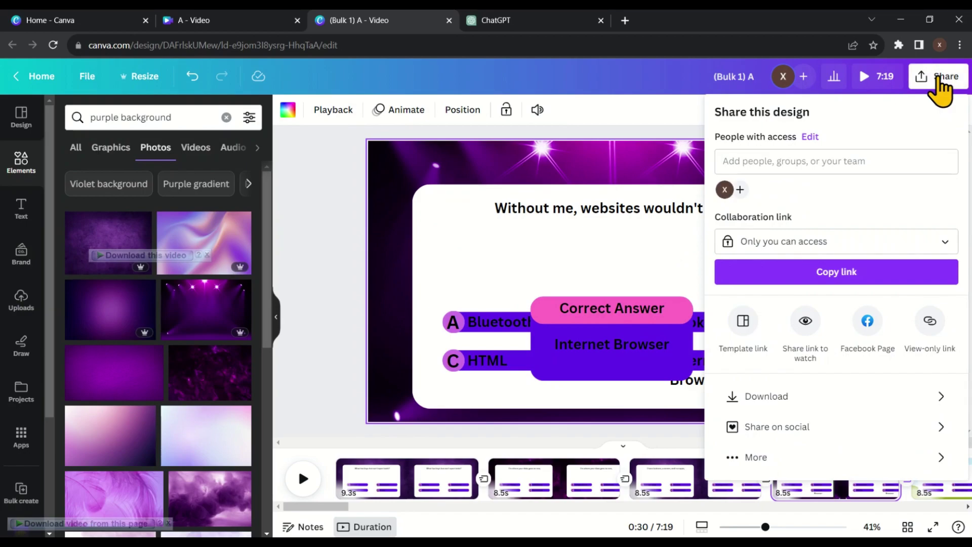
left_click(792, 400)
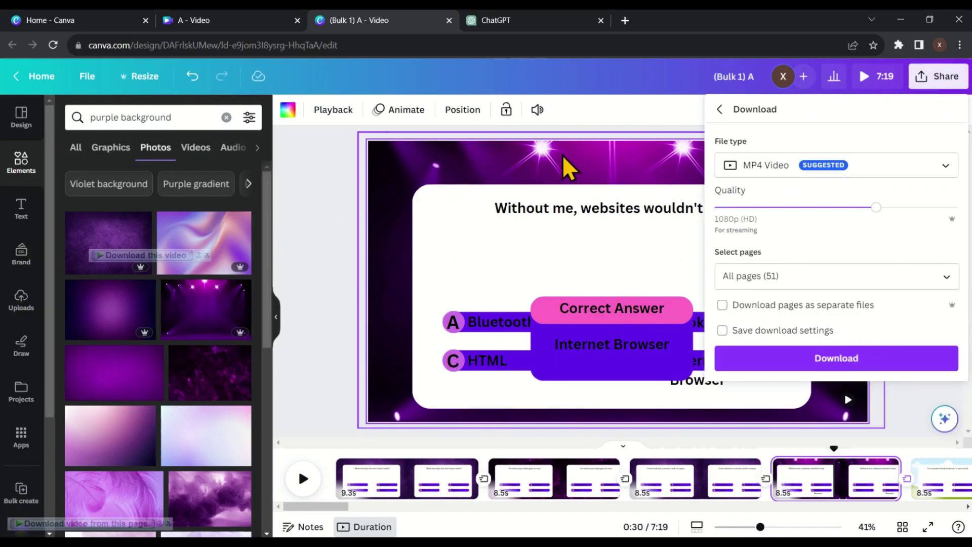
left_click(866, 330)
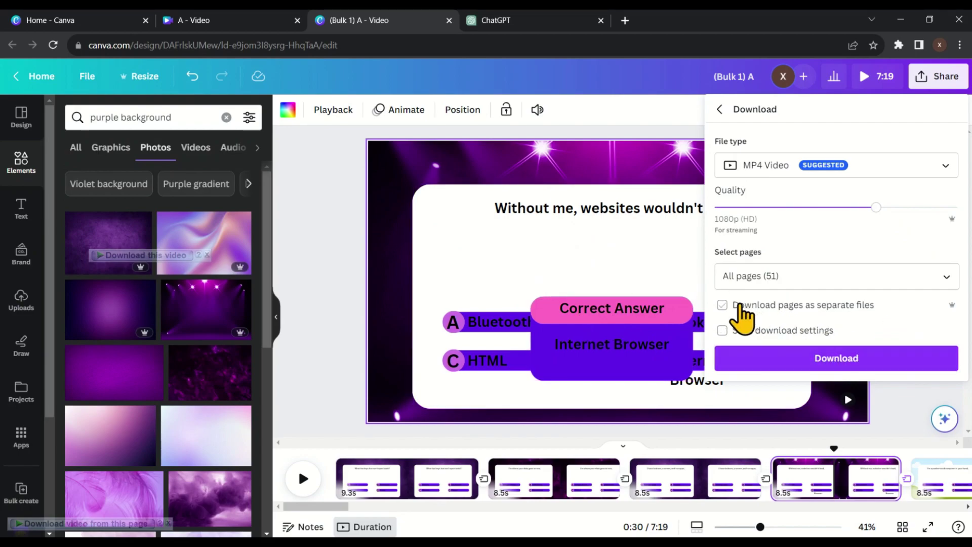
left_click(722, 305)
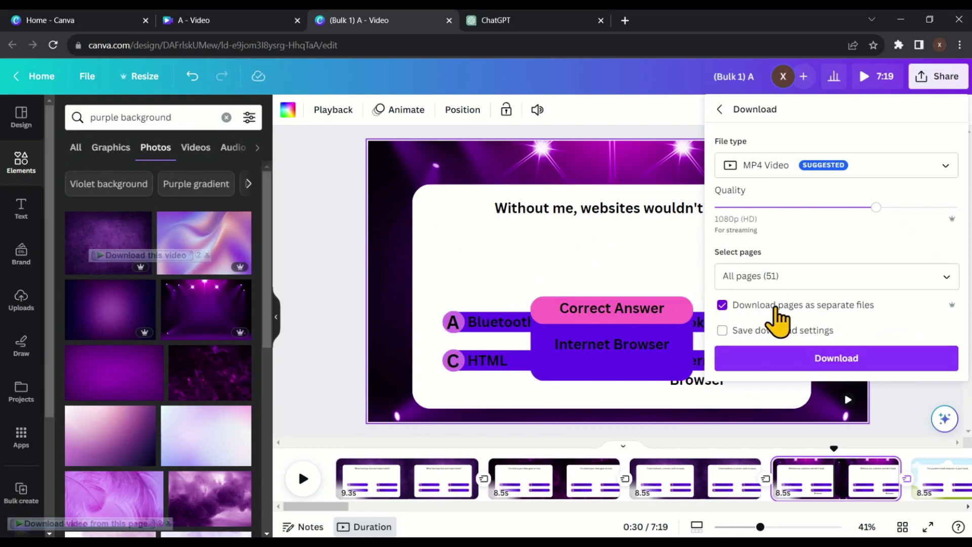
left_click(723, 304)
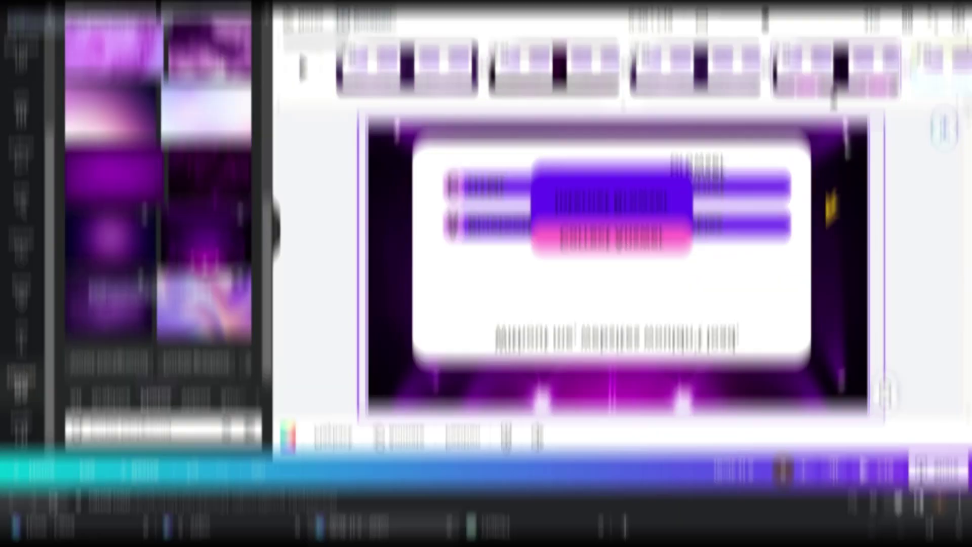